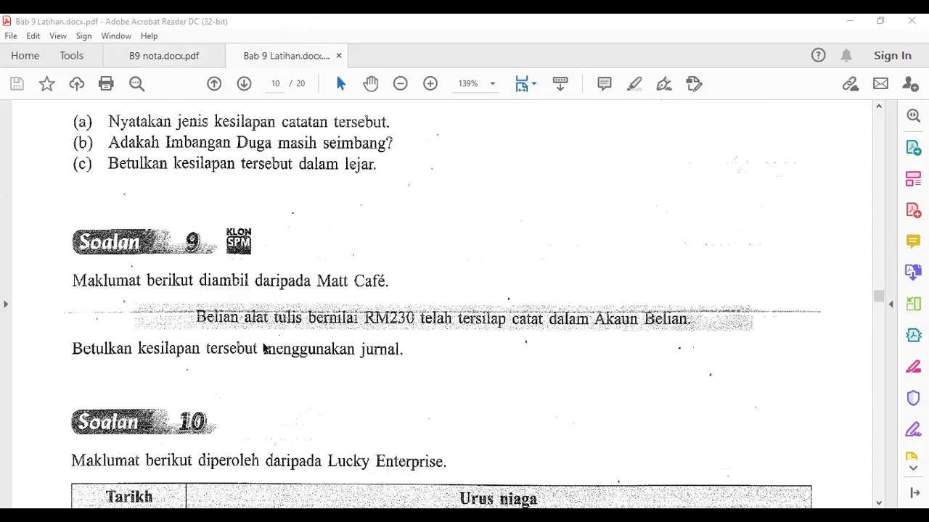
Look through the exercise questions from Soalan 10 to Soalan 13, then return to Soalan 11
{"action": "scroll", "coordinate": [396, 353], "scroll_direction": "down", "scroll_amount": 6}
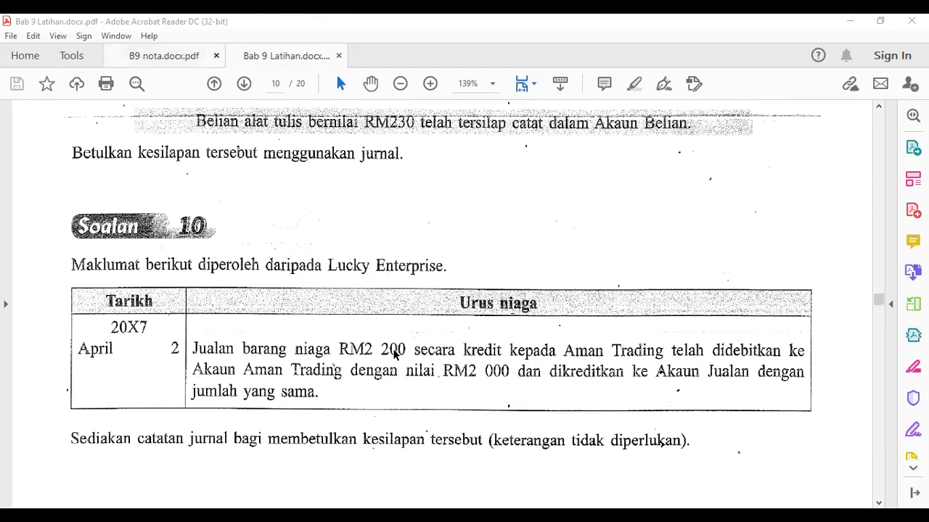
{"action": "key", "text": "ctrl+Tab"}
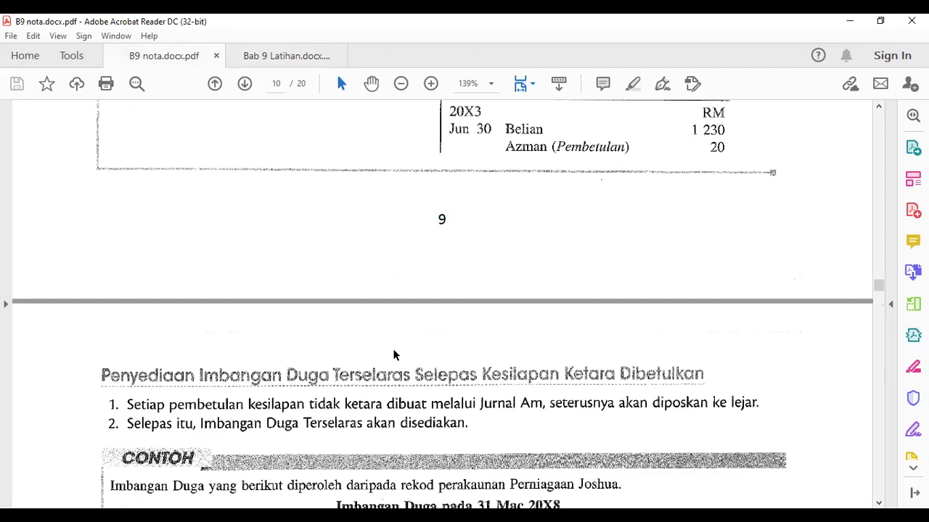
{"action": "key", "text": "ctrl+Tab"}
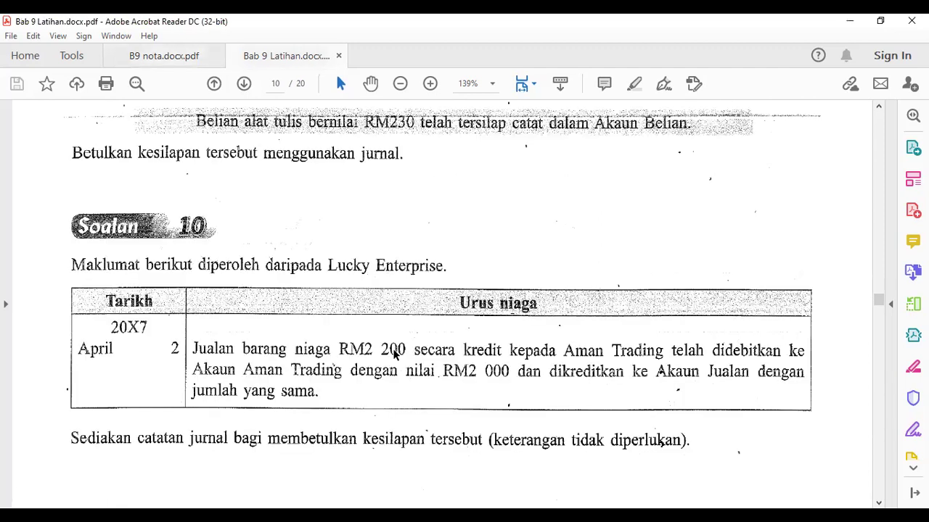
{"action": "scroll", "coordinate": [393, 353], "scroll_direction": "down", "scroll_amount": 3}
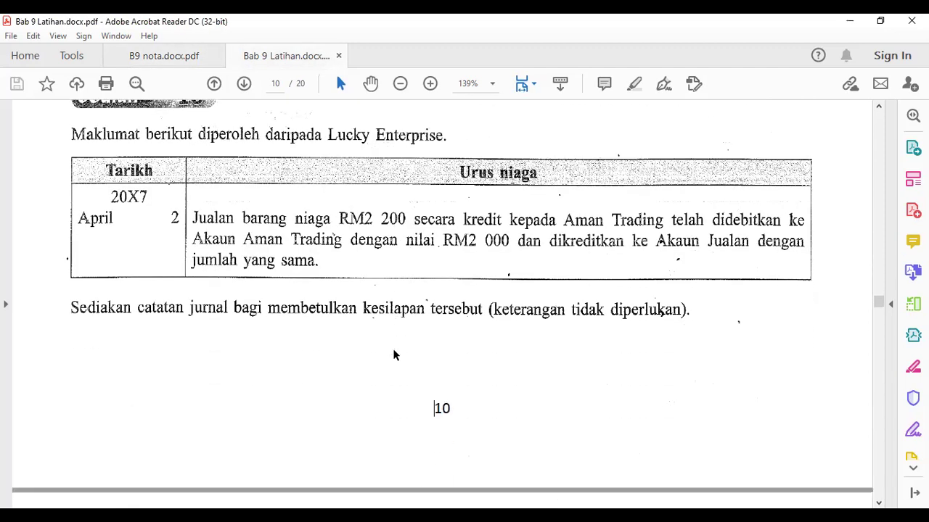
{"action": "scroll", "coordinate": [394, 354], "scroll_direction": "down", "scroll_amount": 2}
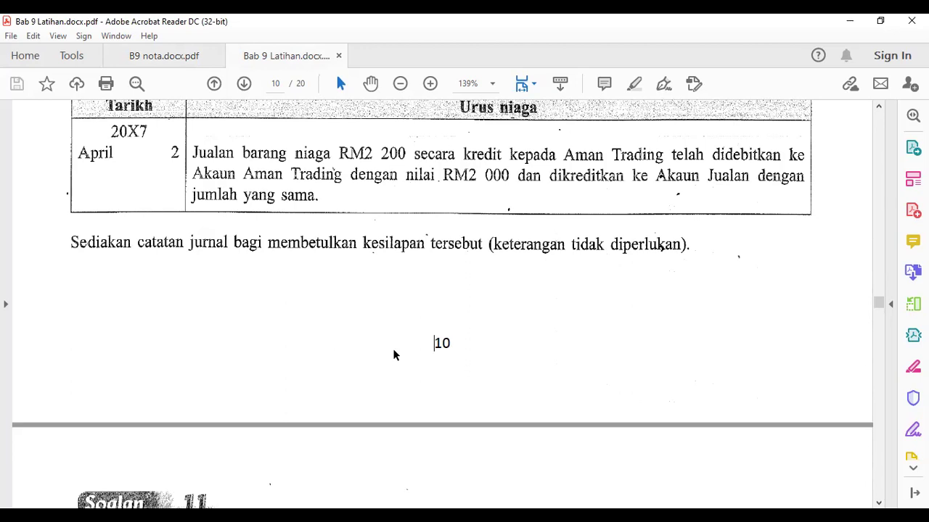
{"action": "scroll", "coordinate": [394, 354], "scroll_direction": "down", "scroll_amount": 5}
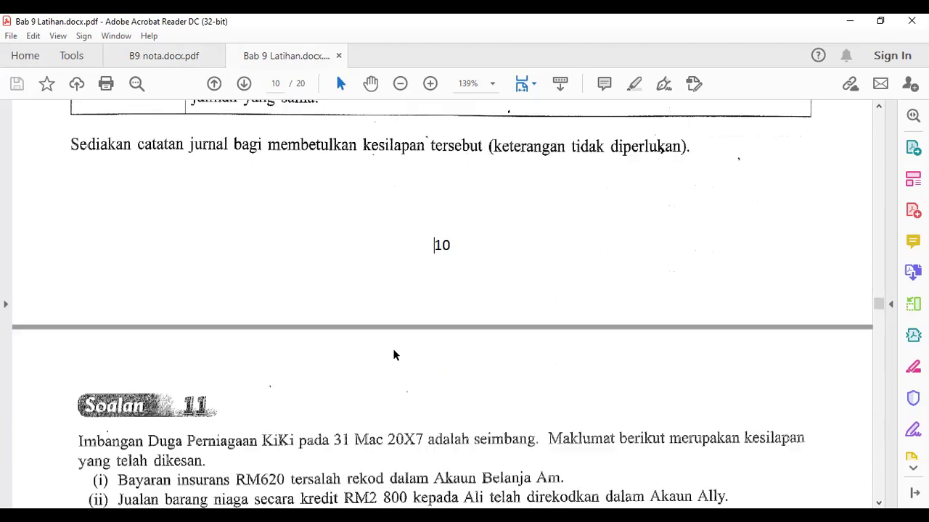
{"action": "scroll", "coordinate": [392, 350], "scroll_direction": "down", "scroll_amount": 5}
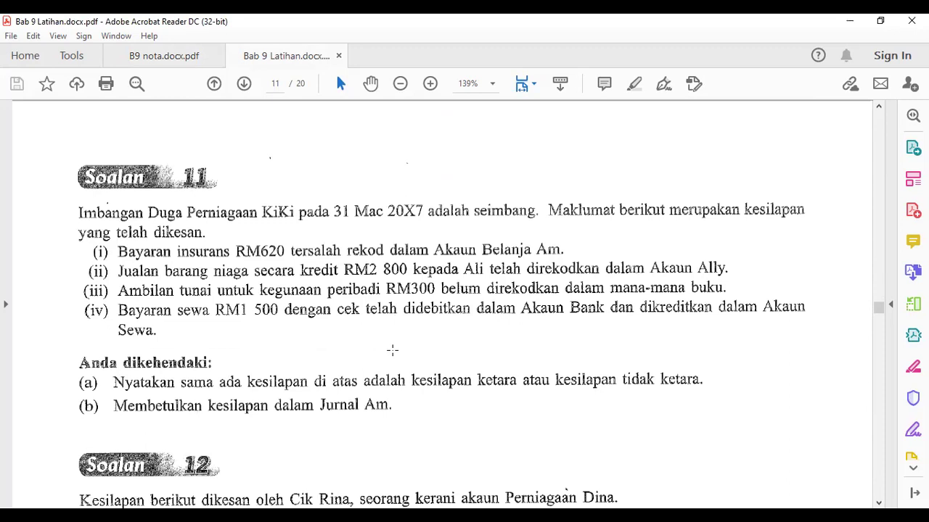
{"action": "scroll", "coordinate": [186, 248], "scroll_direction": "up", "scroll_amount": 5}
{"action": "scroll", "coordinate": [185, 244], "scroll_direction": "down", "scroll_amount": 2}
{"action": "scroll", "coordinate": [186, 244], "scroll_direction": "down", "scroll_amount": 2}
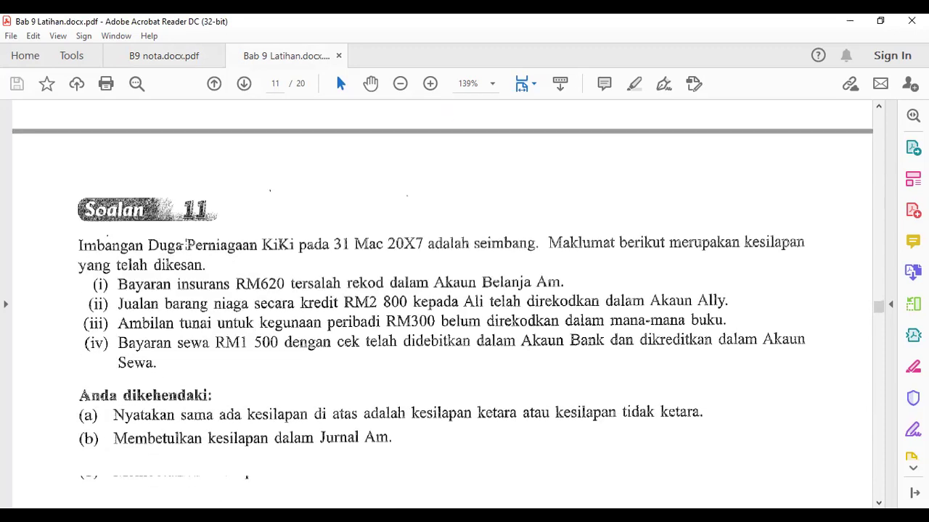
{"action": "scroll", "coordinate": [185, 244], "scroll_direction": "down", "scroll_amount": 4}
{"action": "scroll", "coordinate": [185, 243], "scroll_direction": "down", "scroll_amount": 13}
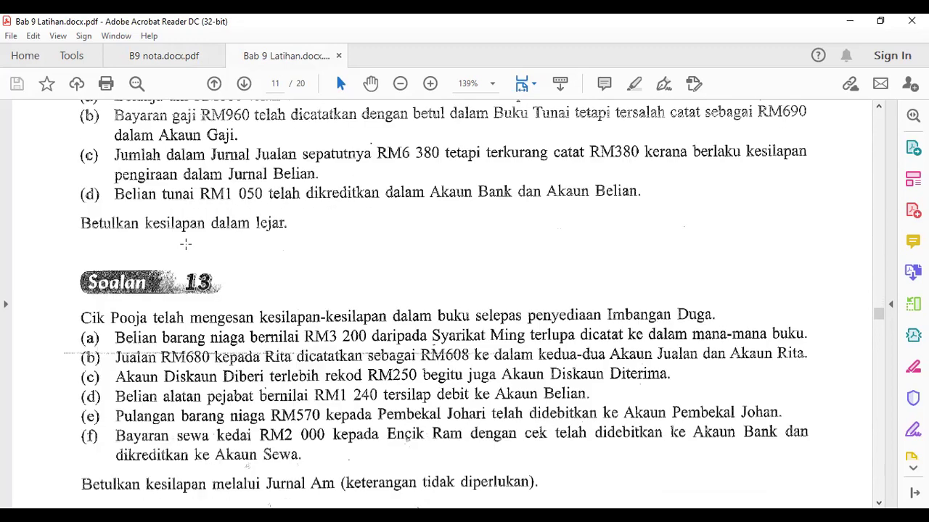
{"action": "scroll", "coordinate": [186, 243], "scroll_direction": "up", "scroll_amount": 8}
{"action": "scroll", "coordinate": [185, 243], "scroll_direction": "up", "scroll_amount": 7}
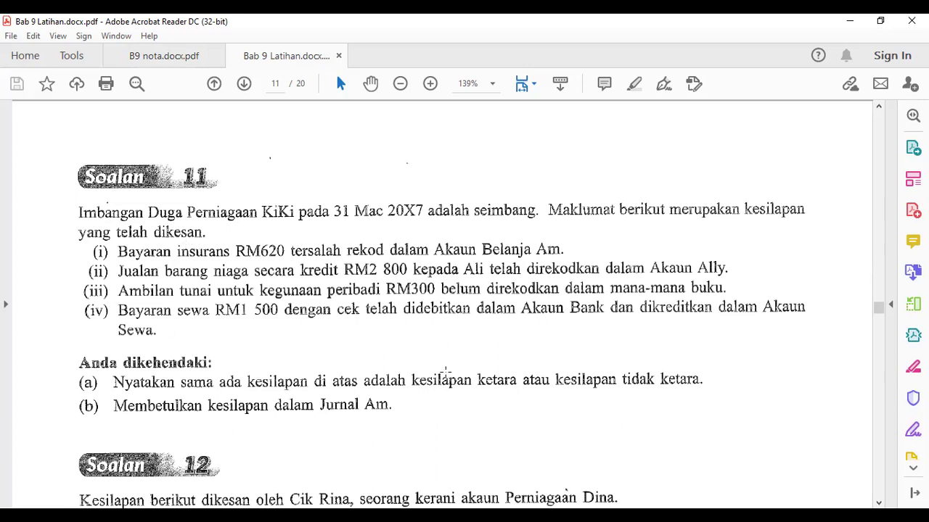
Restore the exercise PDF window beside the blank Excel workbook and bring all of Soalan 11 into view
{"action": "double_click", "coordinate": [285, 24]}
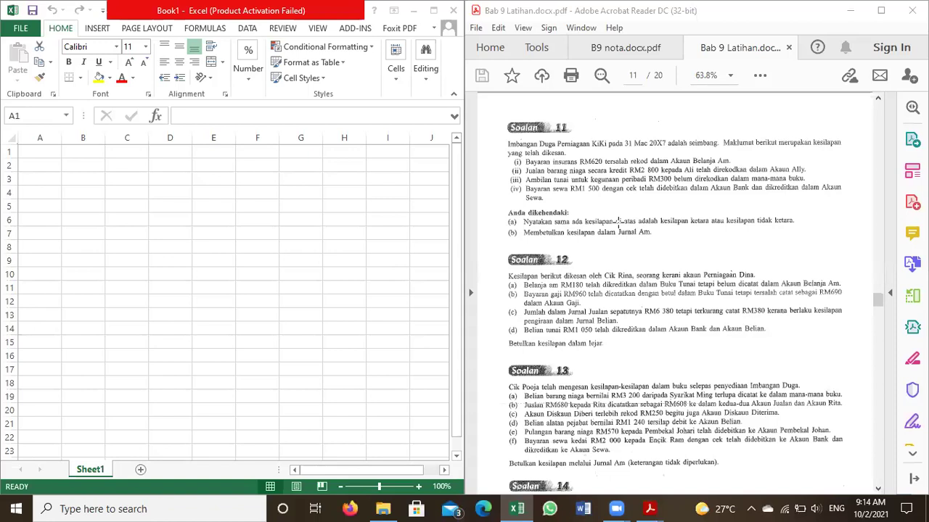
{"action": "scroll", "coordinate": [619, 222], "scroll_direction": "up", "scroll_amount": 2}
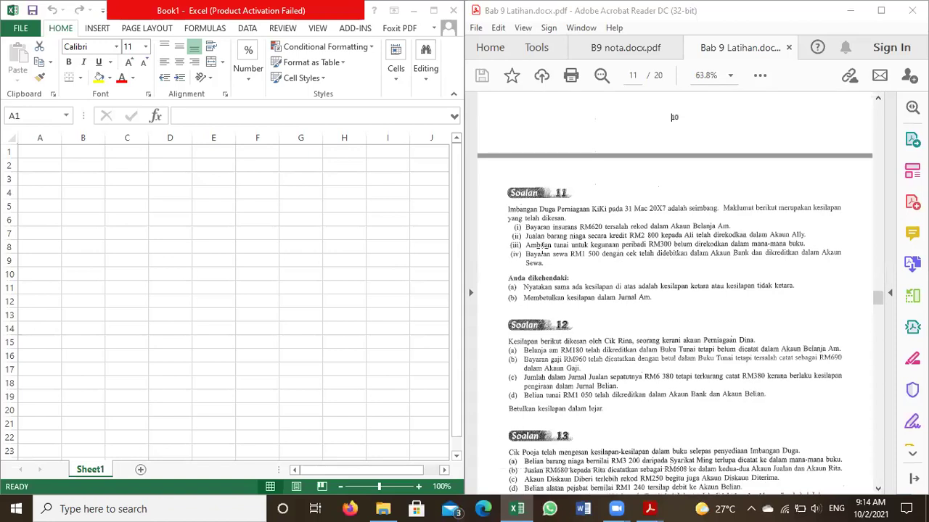
{"action": "left_click", "coordinate": [576, 269]}
{"action": "left_click", "coordinate": [744, 319]}
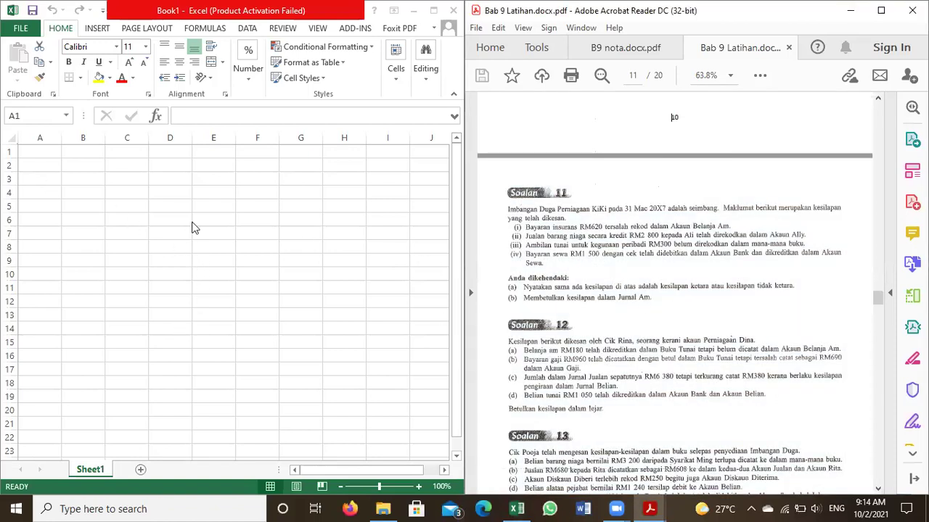
Switch to the Excel workbook and enter "i) Kesilapan tidak Ketara" in cell A1
{"action": "left_click", "coordinate": [80, 214]}
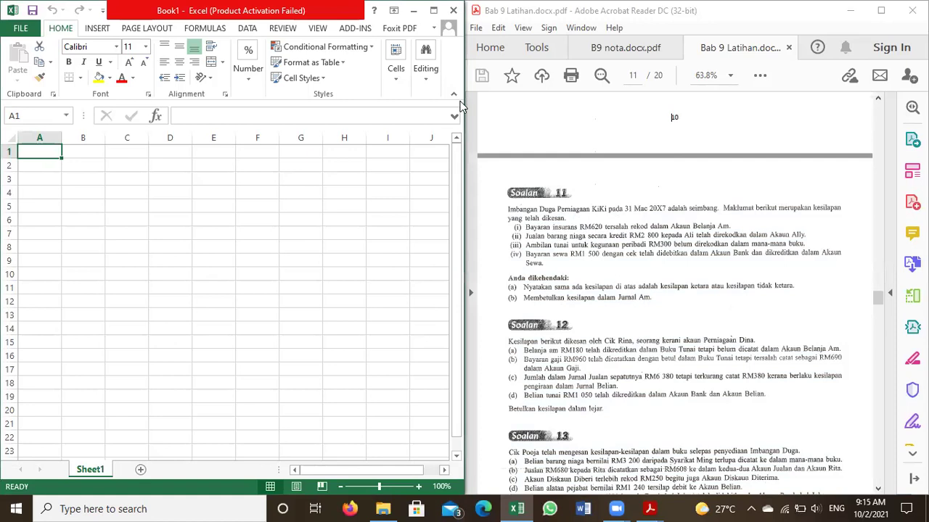
{"action": "left_click", "coordinate": [194, 240]}
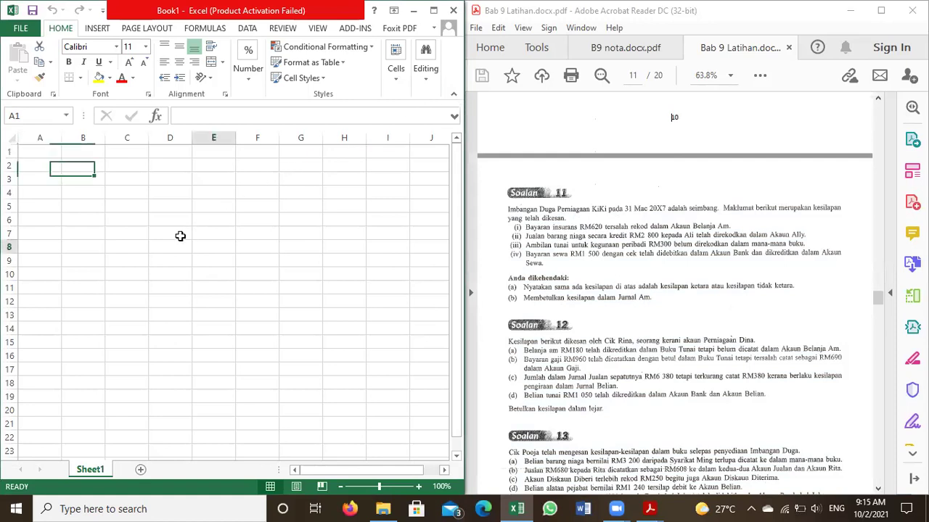
{"action": "left_click", "coordinate": [30, 154]}
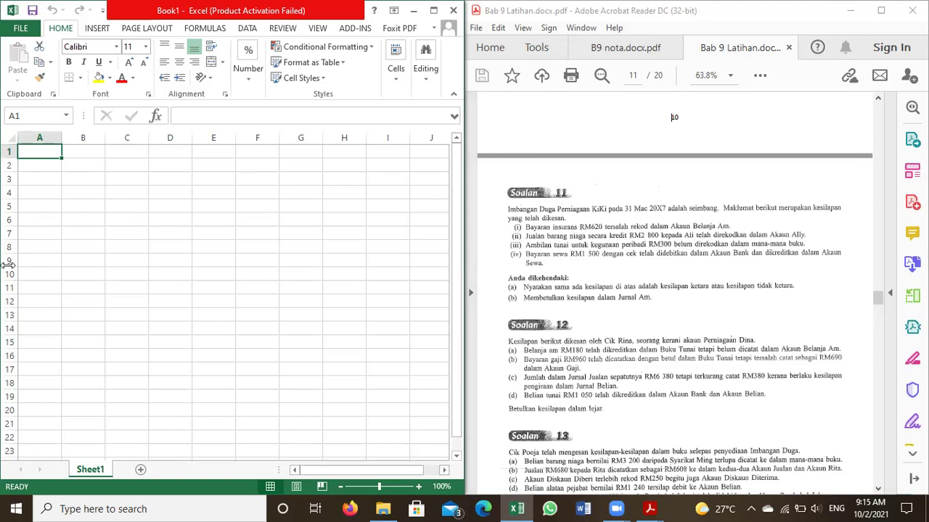
{"action": "type", "text": "i) Kesilapan tidak Ketara"}
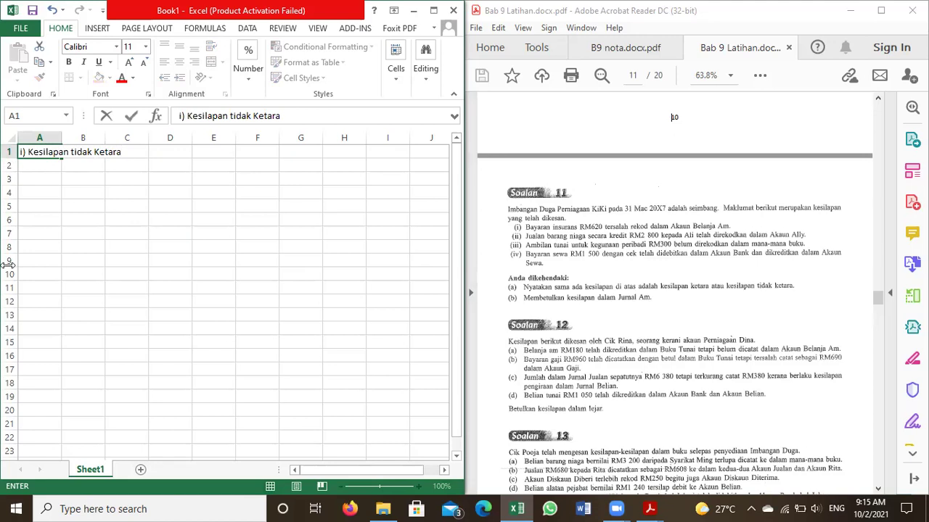
{"action": "key", "text": "Return"}
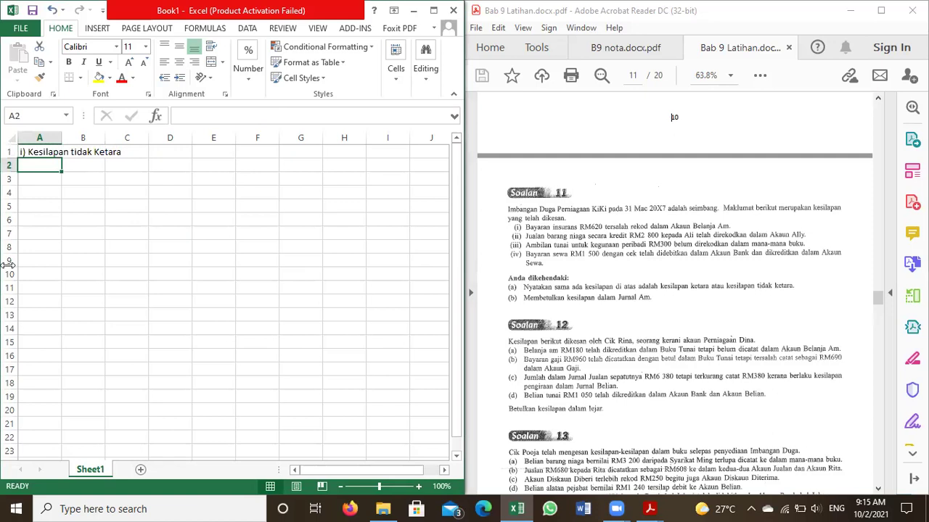
Enter "ii) Kesilapan tidak ketara" in cell A2 and "iii) Kesilapan tidak ketara" in cell A3
{"action": "type", "text": "ii)"}
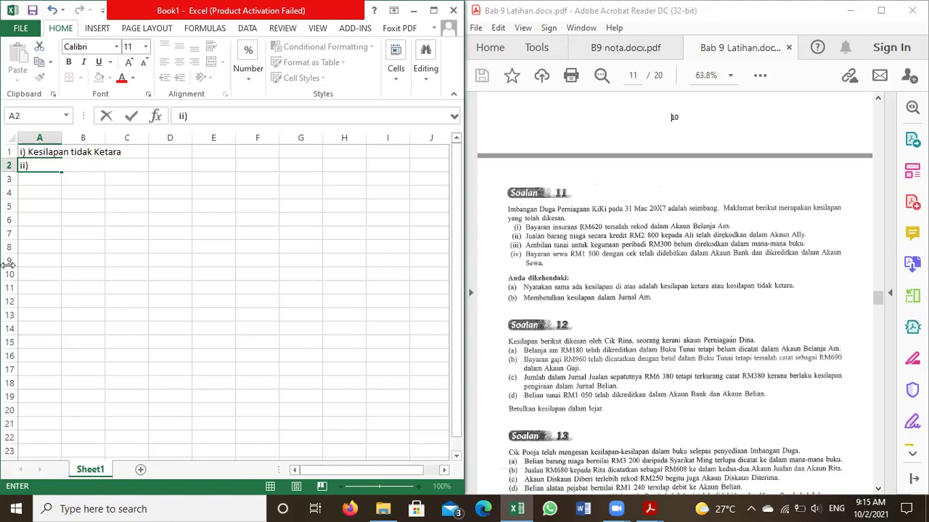
{"action": "type", "text": "Kesilapan tidak ketara"}
{"action": "key", "text": "Return"}
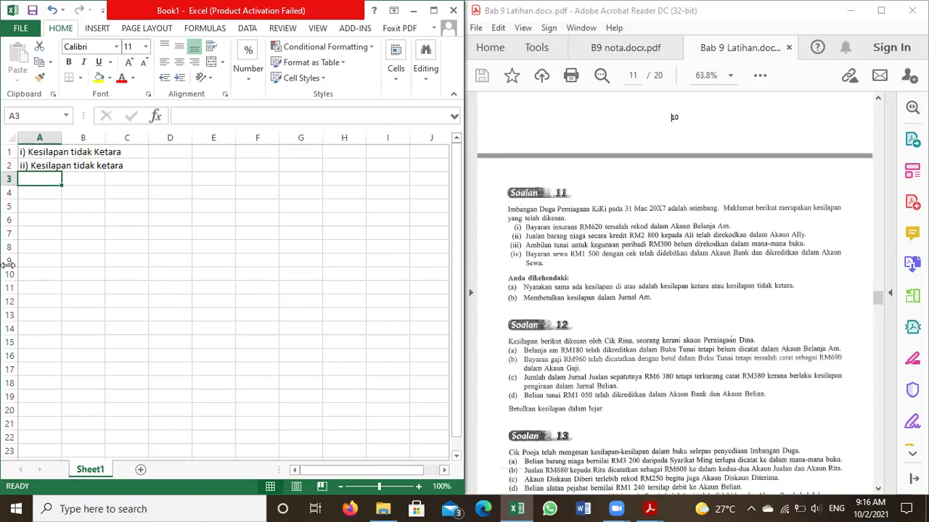
{"action": "type", "text": "iii)"}
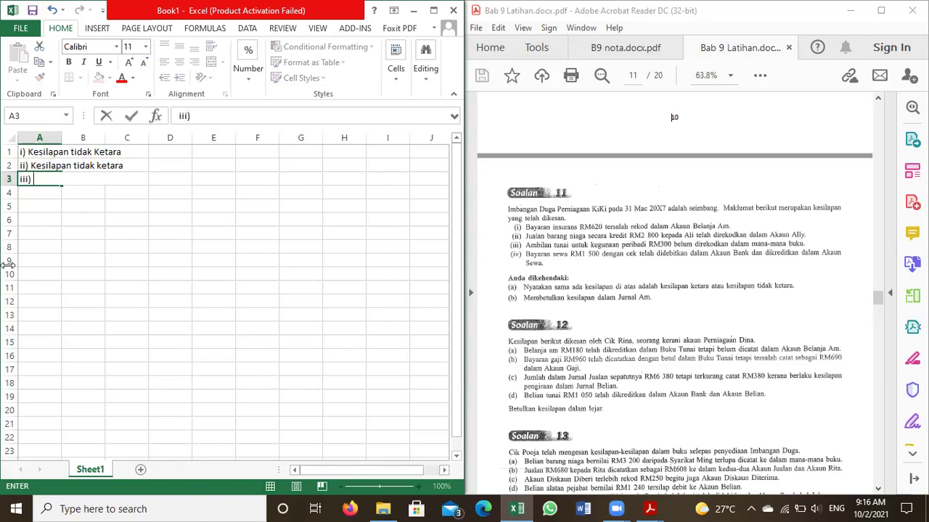
{"action": "type", "text": "Kesilapan"}
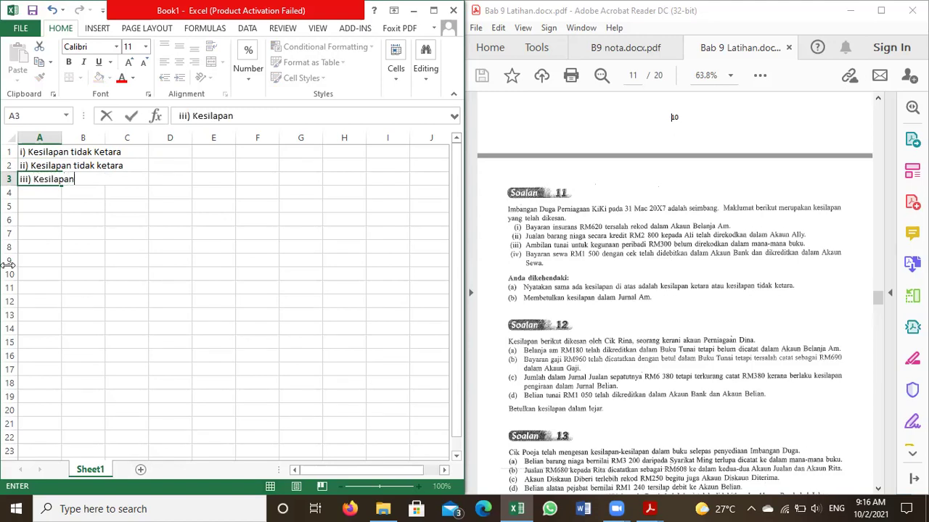
{"action": "type", "text": " tidak ketara"}
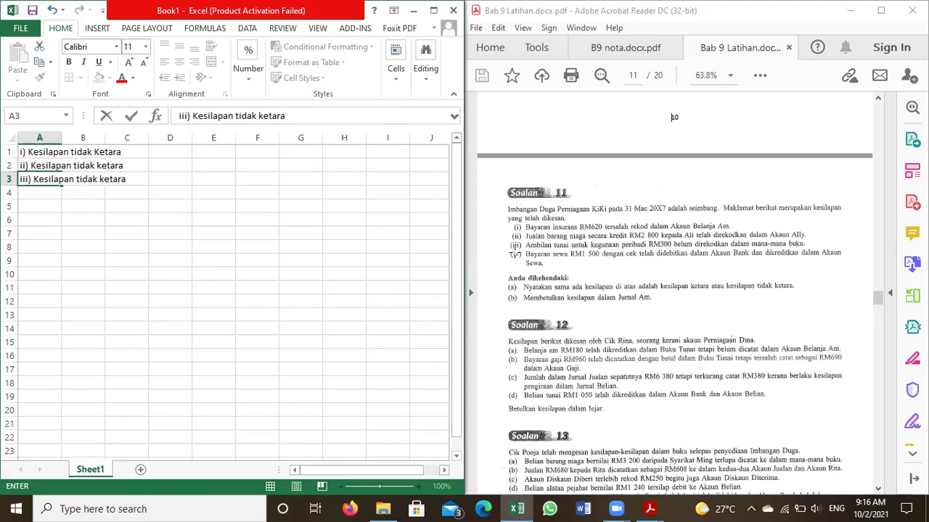
{"action": "key", "text": "Return"}
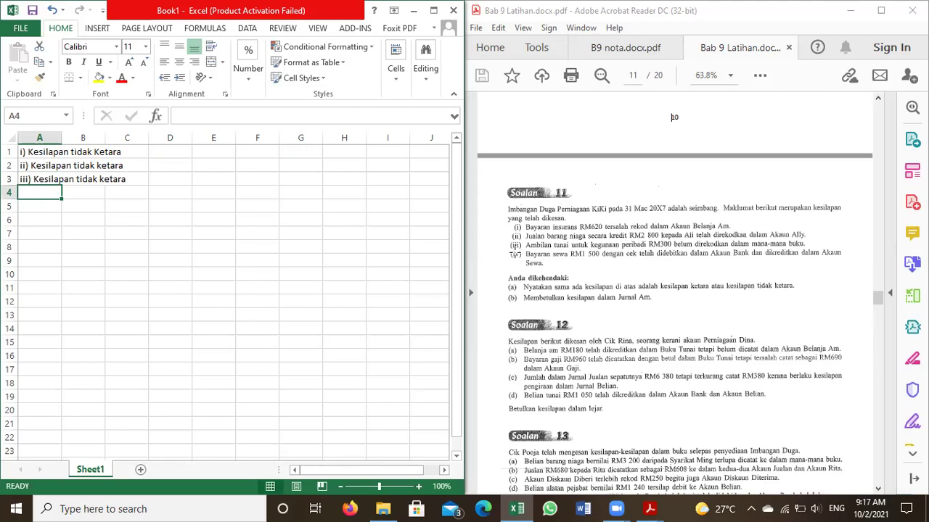
Enter "iv) Kesilapan tidak ketara" in cell A4 as the answer for the fourth error
{"action": "type", "text": "iv) "}
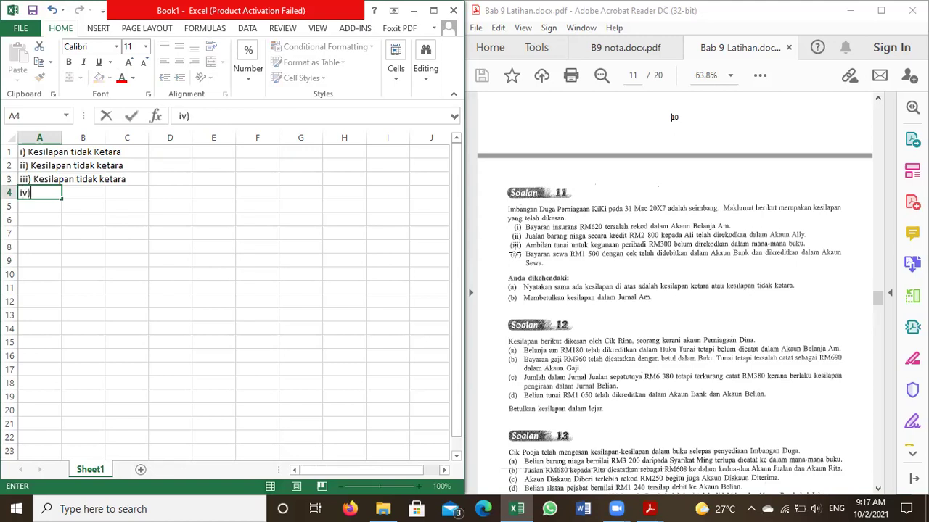
{"action": "type", "text": "Kesil"}
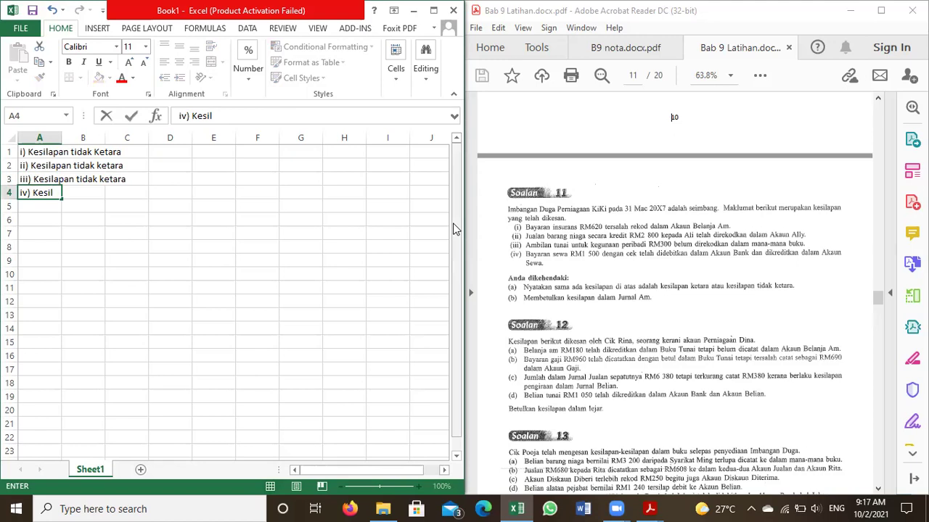
{"action": "type", "text": "apan terbali"}
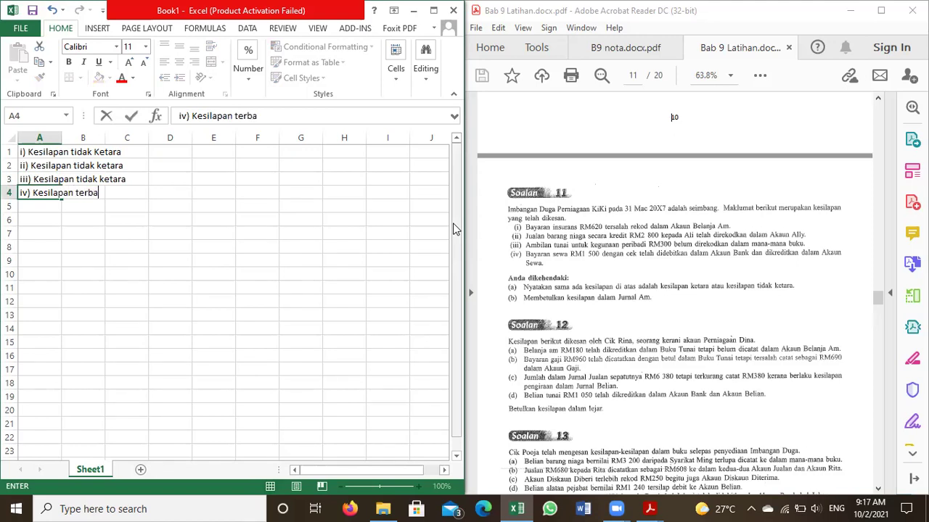
{"action": "key", "text": "BackSpace"}
{"action": "key", "text": "BackSpace"}
{"action": "key", "text": "BackSpace"}
{"action": "key", "text": "BackSpace"}
{"action": "key", "text": "BackSpace"}
{"action": "key", "text": "BackSpace"}
{"action": "type", "text": "idak ketara"}
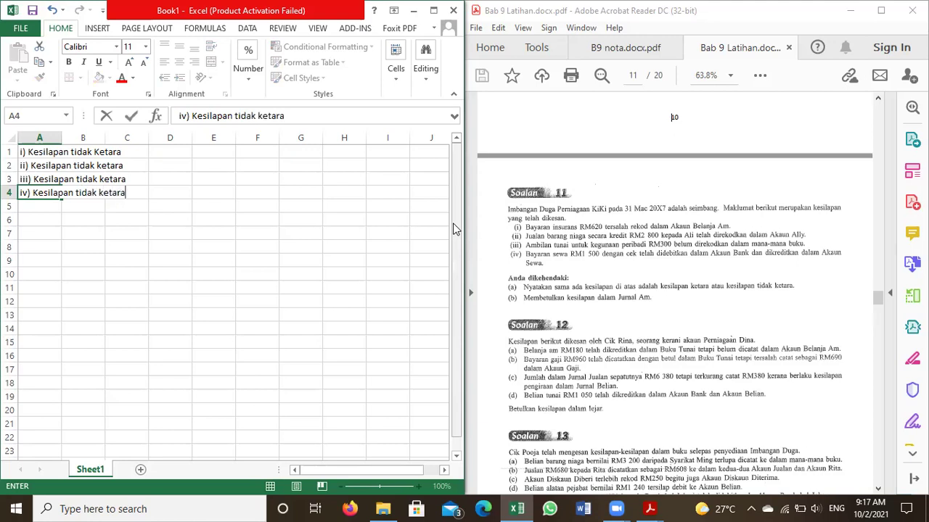
{"action": "key", "text": "Return"}
{"action": "key", "text": "Return"}
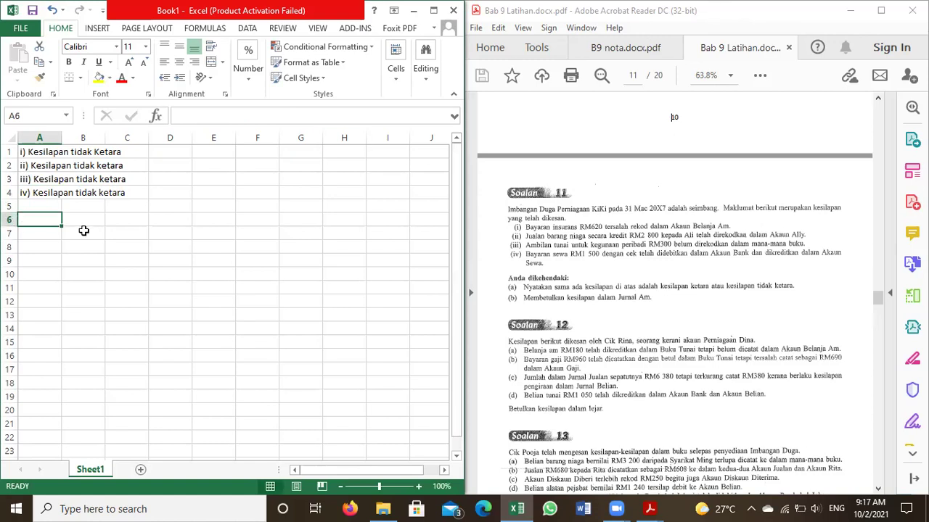
Merge and center cells A6 to E6 and enter the title "Jurnal Am" in them
{"action": "left_click", "coordinate": [74, 327]}
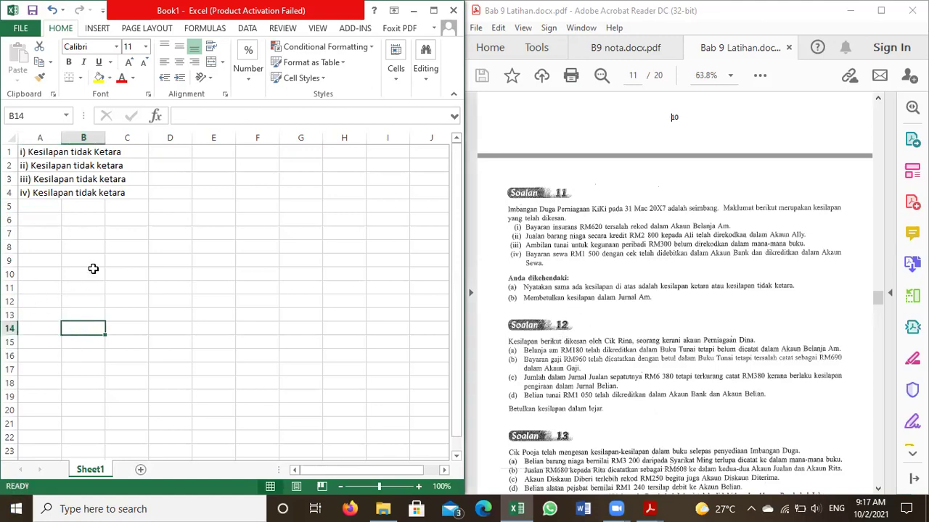
{"action": "left_click", "coordinate": [45, 215]}
{"action": "left_click_drag", "start_coordinate": [45, 215], "coordinate": [226, 218]}
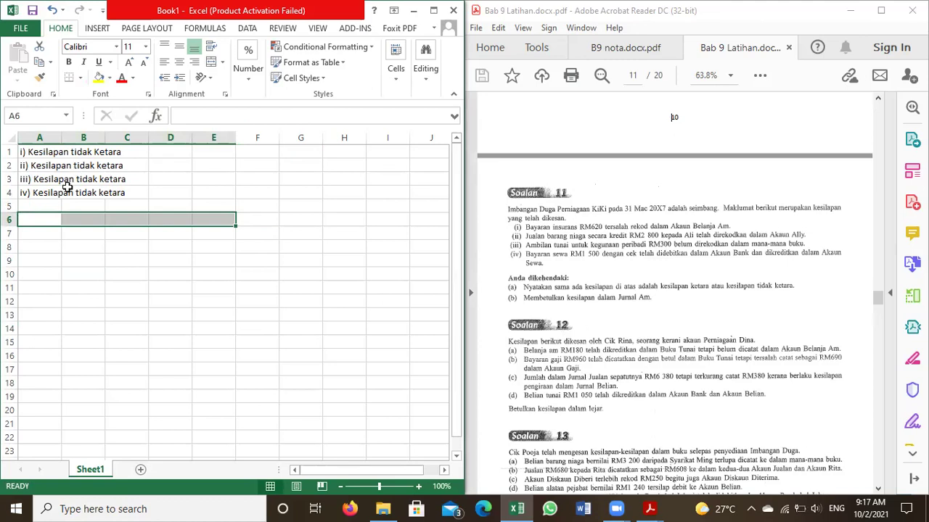
{"action": "left_click", "coordinate": [212, 62]}
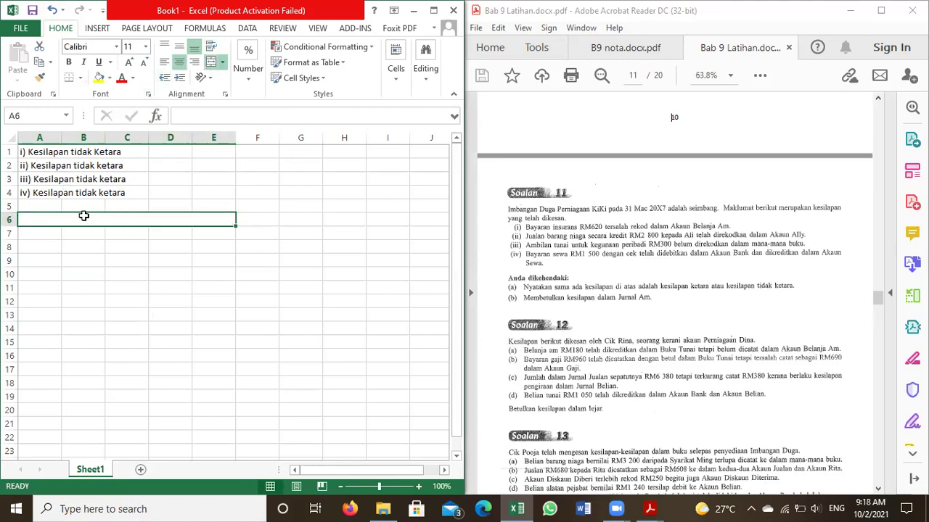
{"action": "type", "text": "Jurnal Am"}
{"action": "key", "text": "Return"}
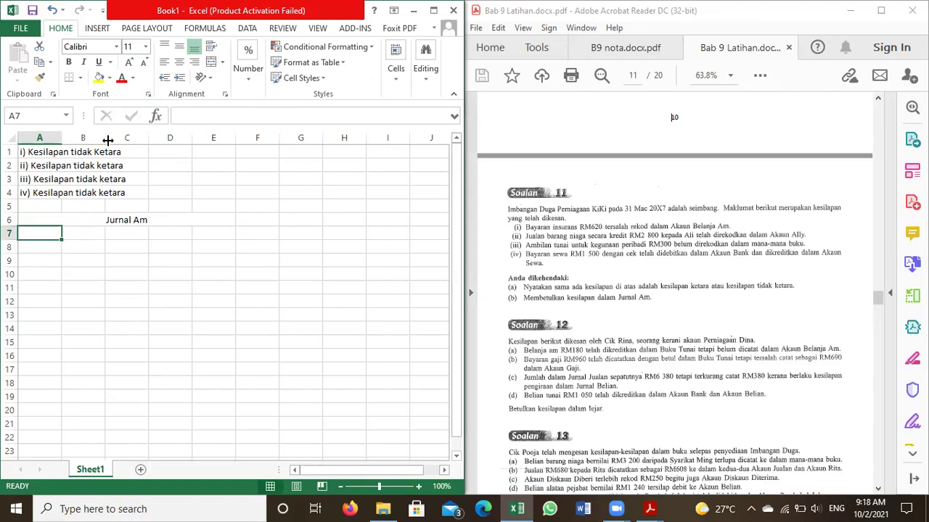
Widen column B and enter the journal headings "Tarikh", "Butir" and "Folio" in cells A7 to C7
{"action": "left_click_drag", "start_coordinate": [106, 137], "coordinate": [193, 153]}
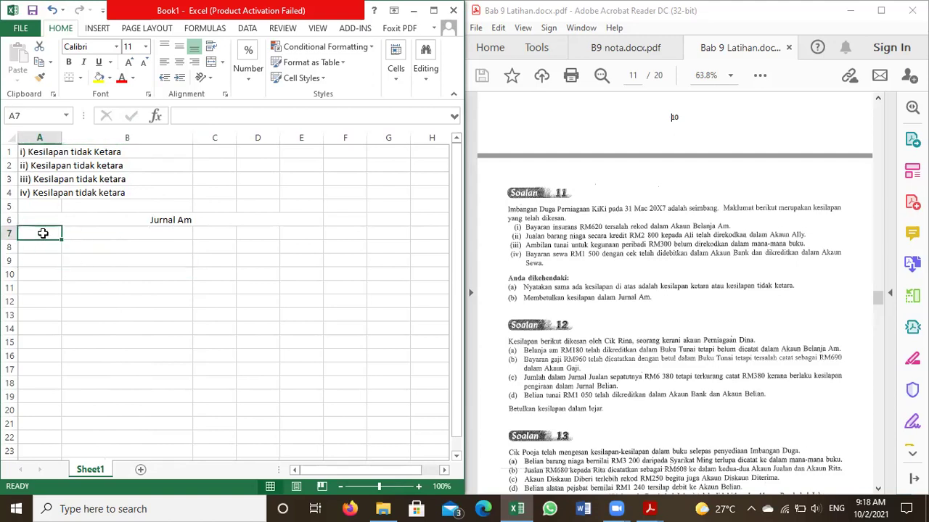
{"action": "type", "text": "Tarikh"}
{"action": "key", "text": "Tab"}
{"action": "type", "text": "Butir"}
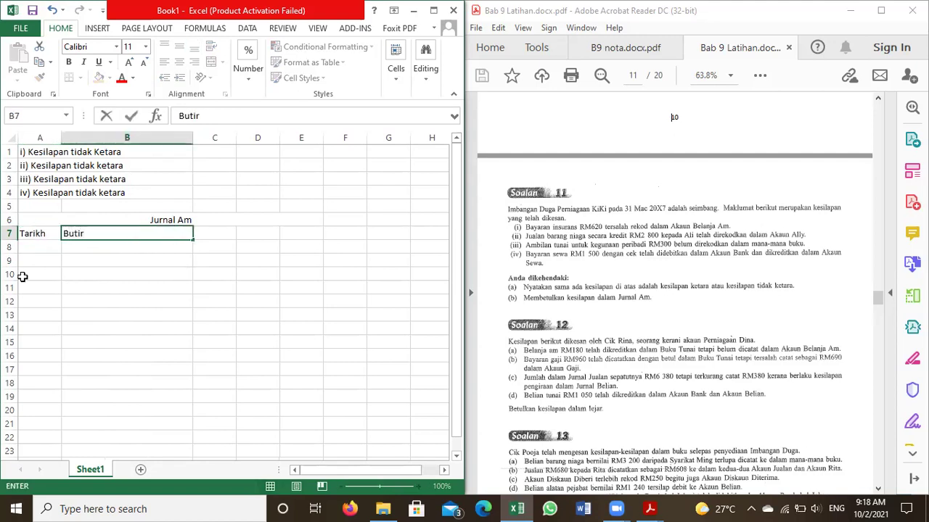
{"action": "key", "text": "Tab"}
{"action": "type", "text": "Folio"}
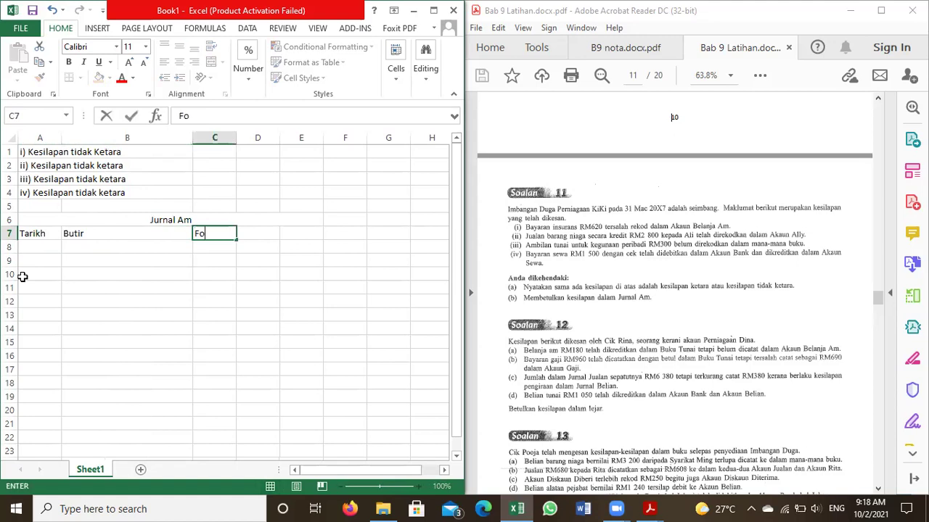
{"action": "key", "text": "BackSpace"}
{"action": "key", "text": "BackSpace"}
{"action": "type", "text": "io"}
Enter the amount column headings "Debit" in cell D7 and "Kredit" in cell E7
{"action": "key", "text": "Tab"}
{"action": "type", "text": "Debit"}
{"action": "key", "text": "Tab"}
{"action": "type", "text": "Kredit"}
{"action": "left_click", "coordinate": [86, 370]}
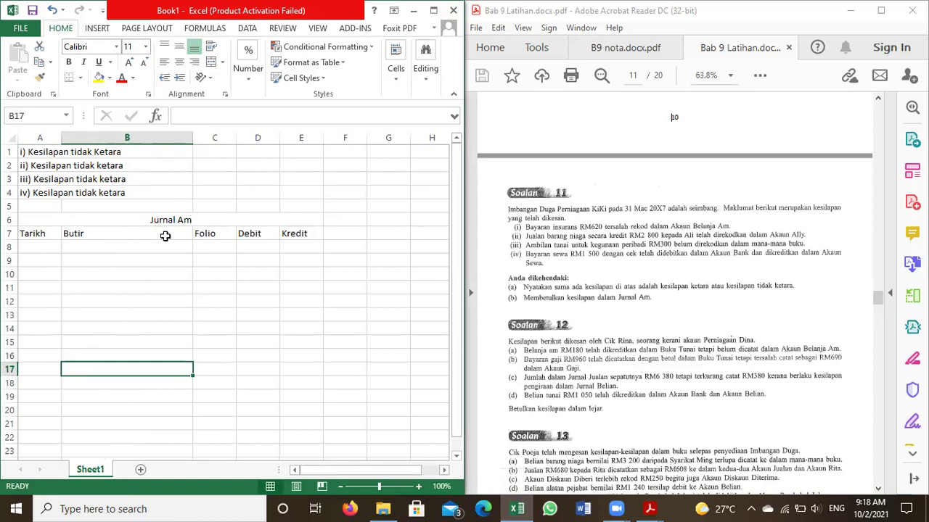
Enter the journal date as "20x7" in cell A8 and "Mac 31" in cell A9
{"action": "left_click", "coordinate": [51, 249]}
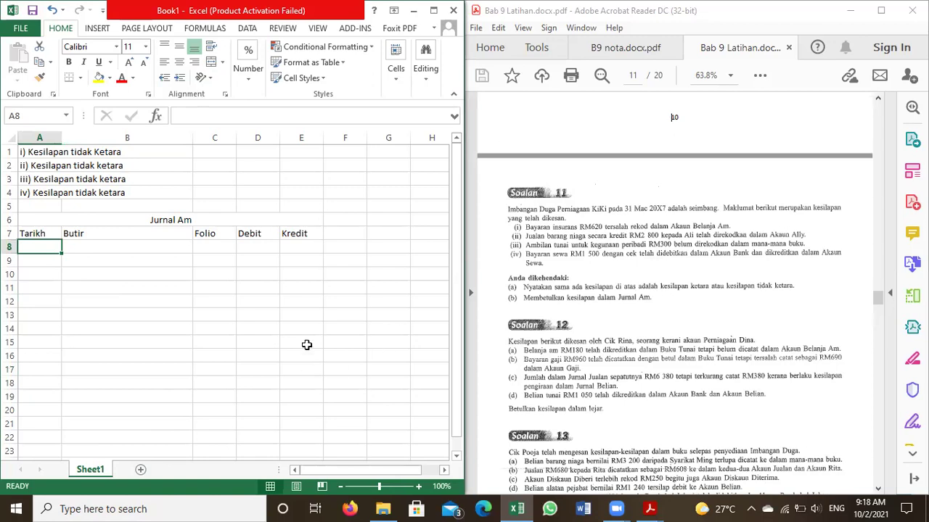
{"action": "type", "text": "31"}
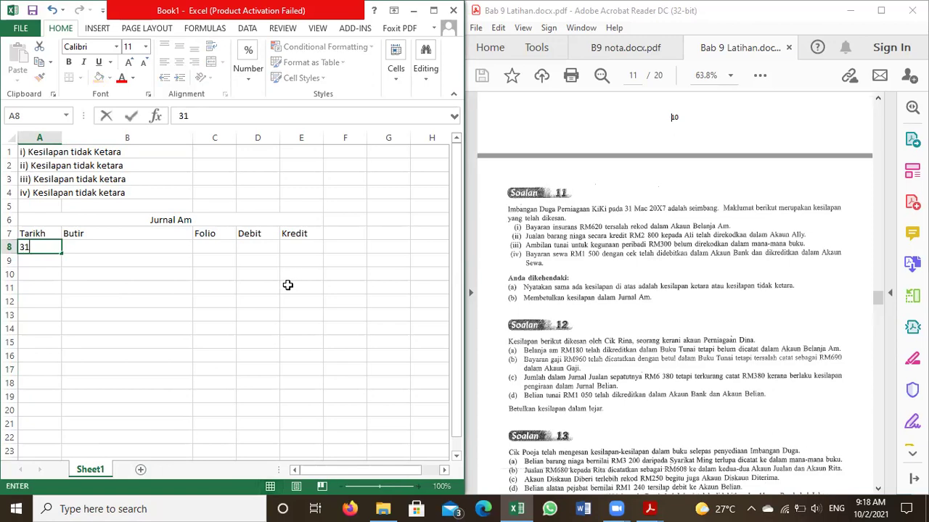
{"action": "key", "text": "BackSpace"}
{"action": "key", "text": "BackSpace"}
{"action": "type", "text": "20x7"}
{"action": "key", "text": "Return"}
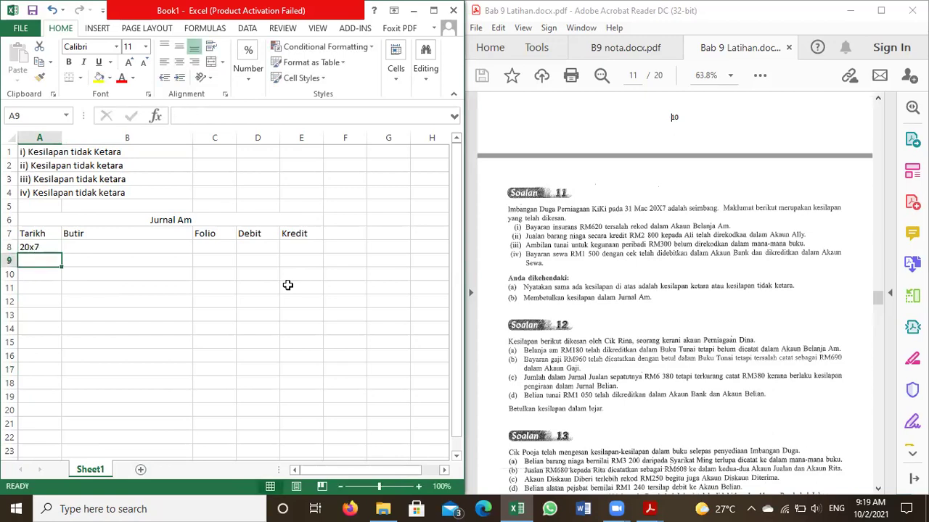
{"action": "type", "text": "Mac 3"}
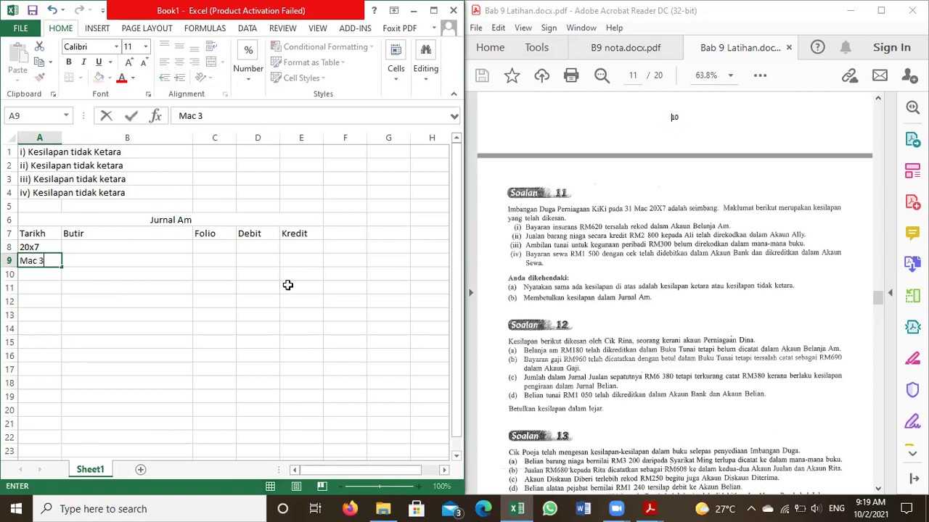
{"action": "type", "text": "1"}
{"action": "key", "text": "Tab"}
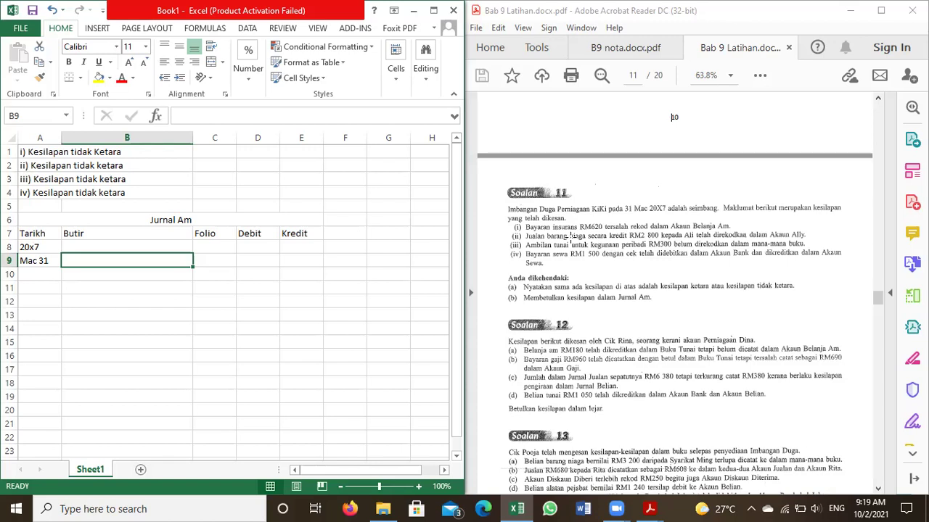
Record the first correction: "Insurans" in B9 with 620 in the Debit column, and indented "Belanja Am" in B10 with 620 in the Kredit column
{"action": "type", "text": "Insurans"}
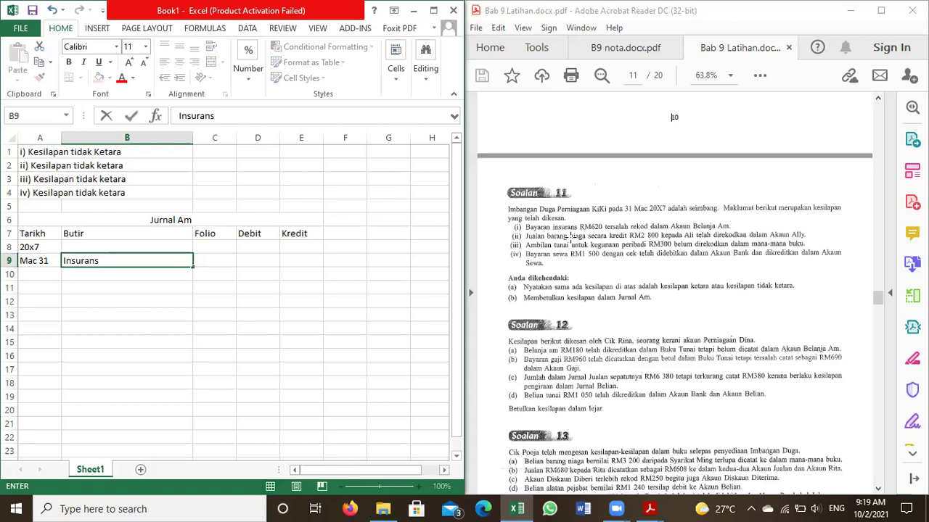
{"action": "key", "text": "Return"}
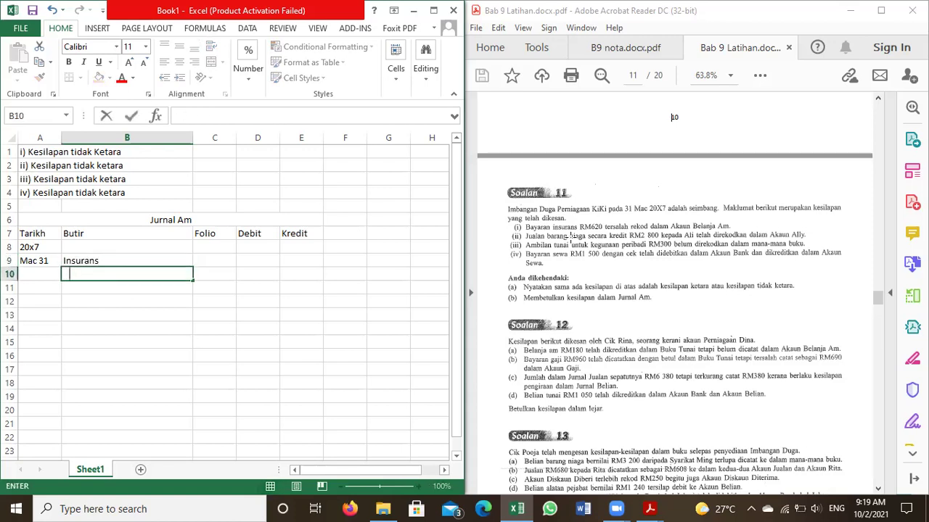
{"action": "type", "text": "Belanja Am"}
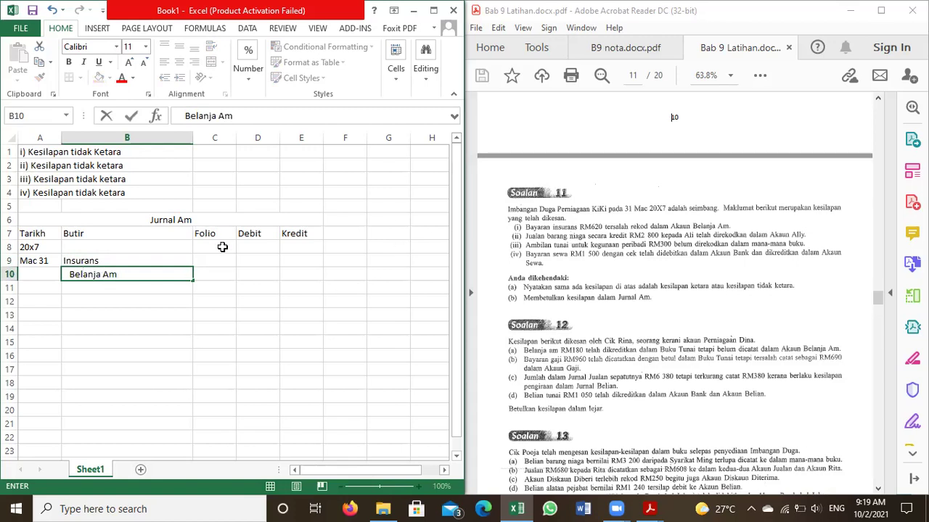
{"action": "left_click", "coordinate": [257, 262]}
{"action": "type", "text": "620"}
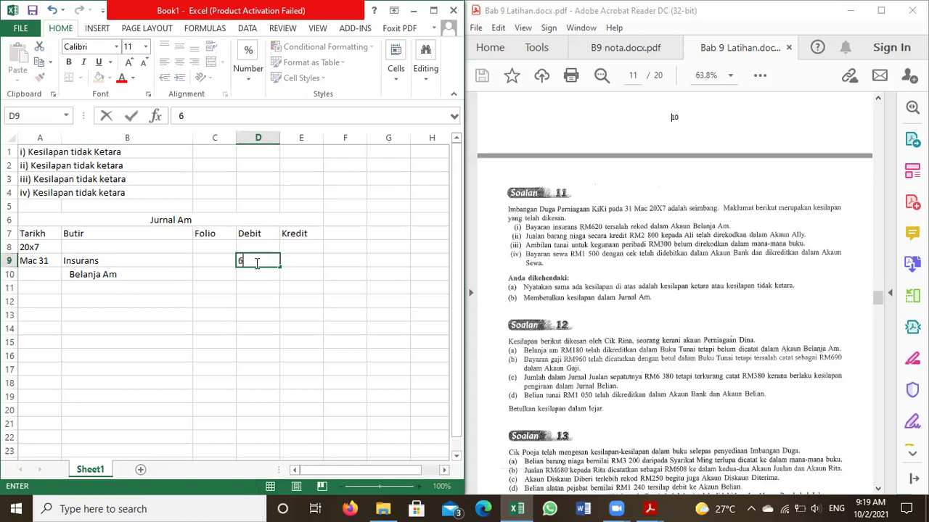
{"action": "left_click", "coordinate": [289, 280]}
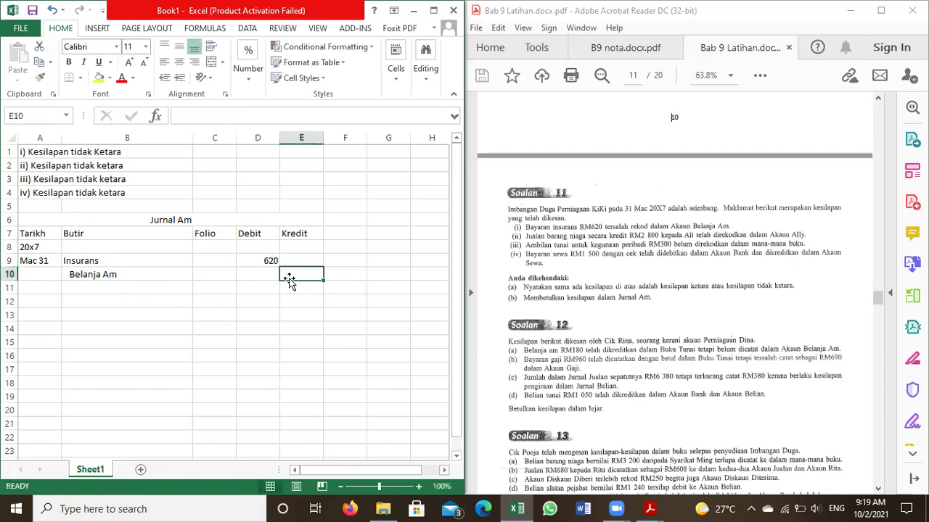
{"action": "type", "text": "620"}
{"action": "left_click", "coordinate": [205, 301]}
Enter the narration "( Pembetulan Kesilapan: Merekod Kesilapan Prinsip)" in cell B11
{"action": "left_click", "coordinate": [77, 293]}
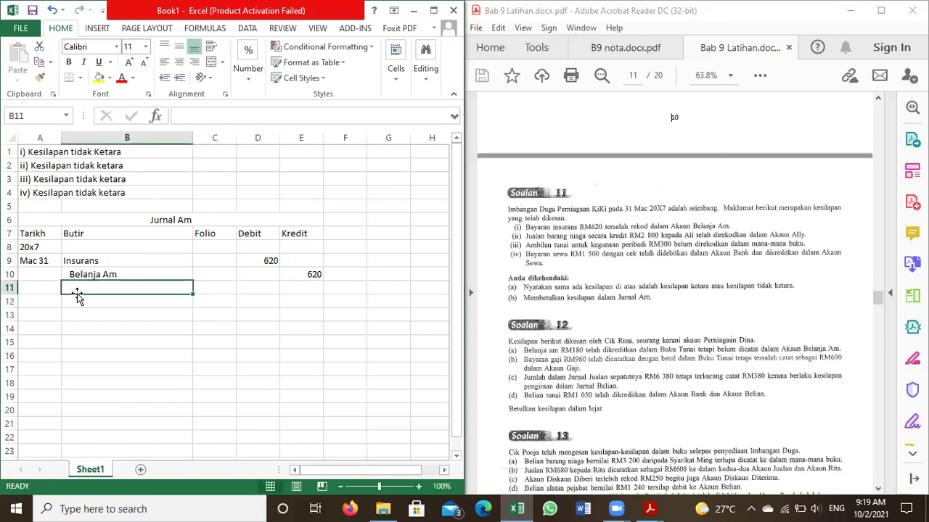
{"action": "type", "text": "("}
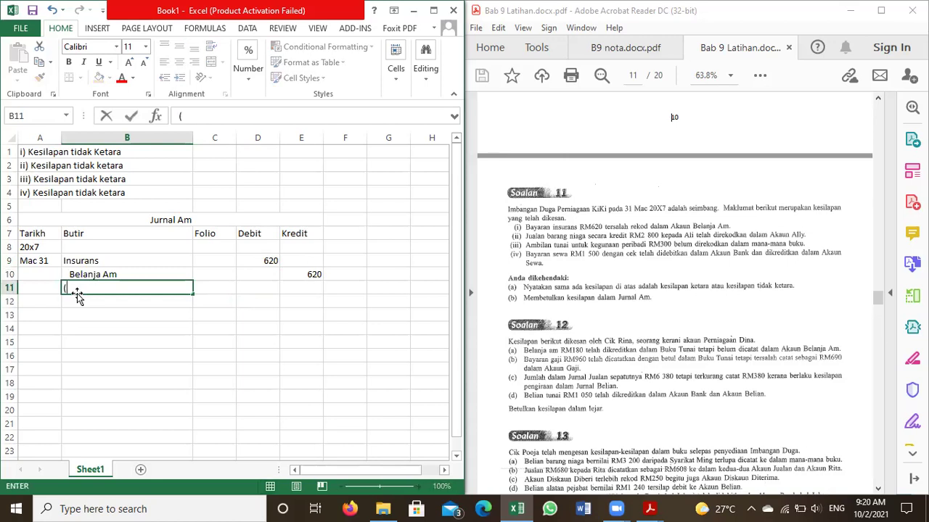
{"action": "type", "text": " Pembetu"}
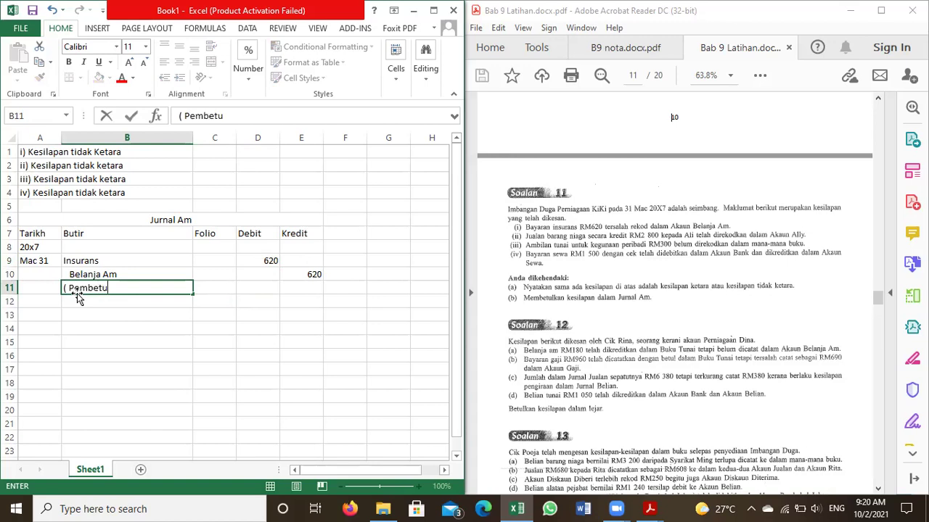
{"action": "type", "text": "lan"}
{"action": "type", "text": "silapan"}
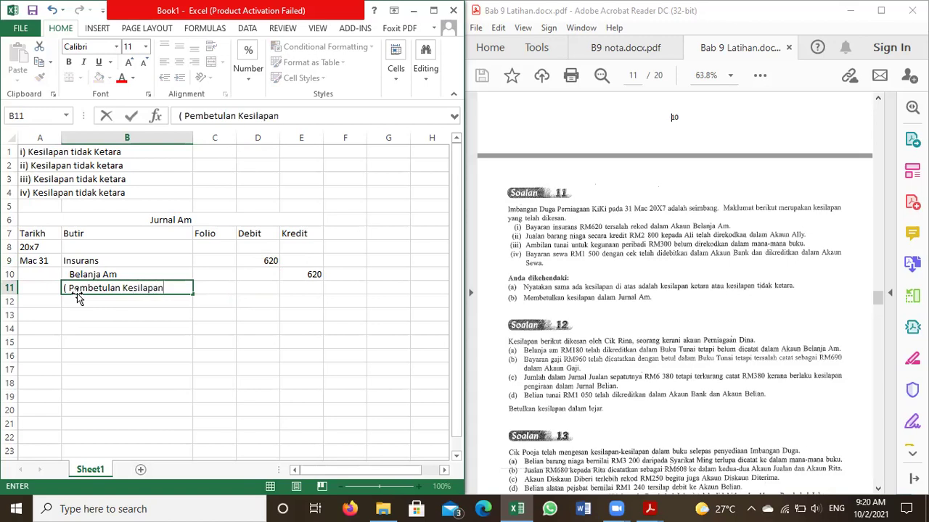
{"action": "type", "text": ": Merekod Kesilapan"}
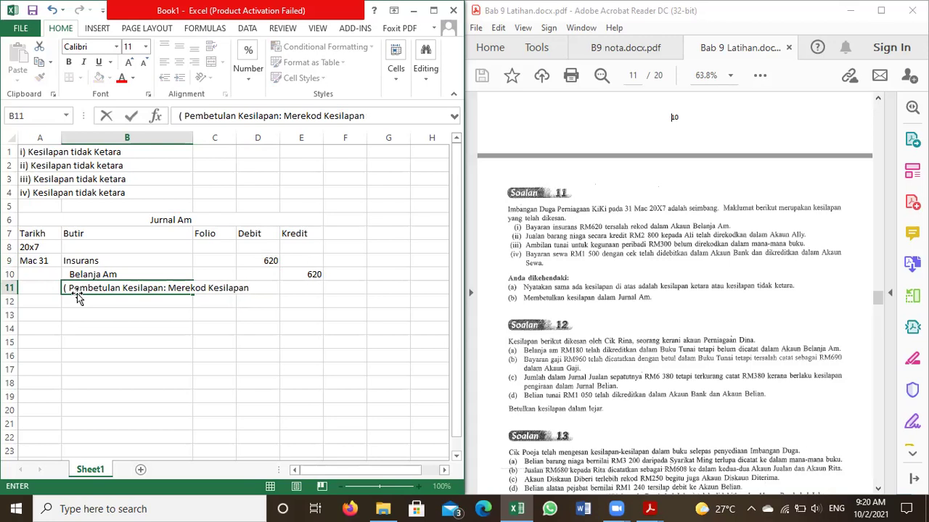
{"action": "type", "text": " Prinsip)"}
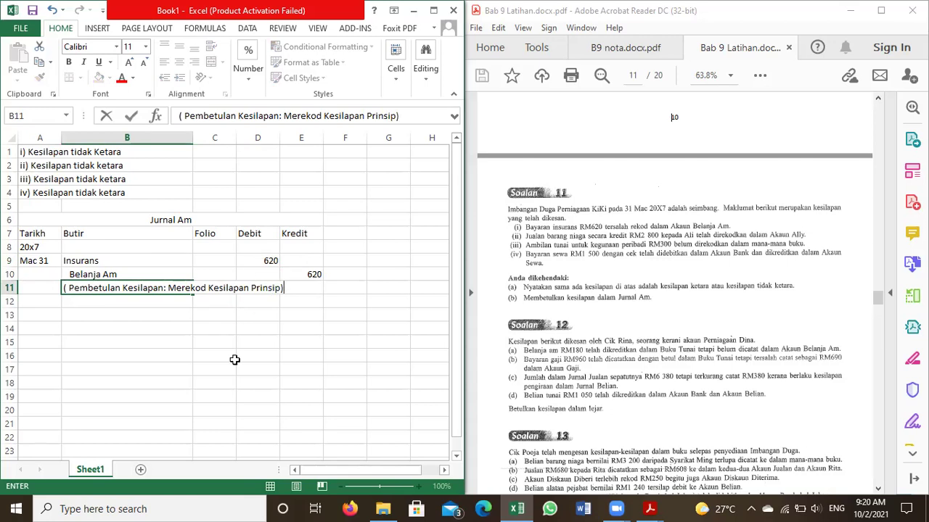
{"action": "left_click", "coordinate": [234, 360]}
Wrap the narration text in cell B11 within the column width
{"action": "left_click", "coordinate": [137, 286]}
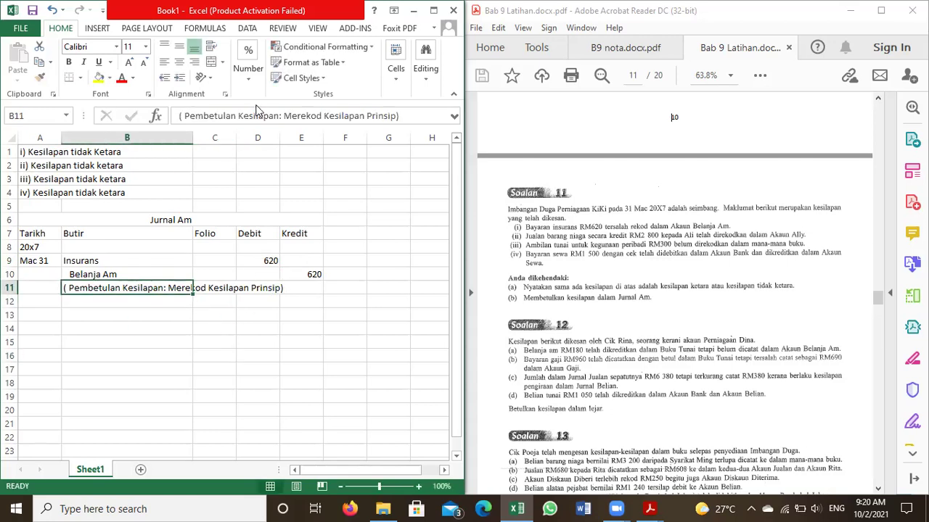
{"action": "left_click", "coordinate": [211, 45]}
{"action": "left_click", "coordinate": [116, 355]}
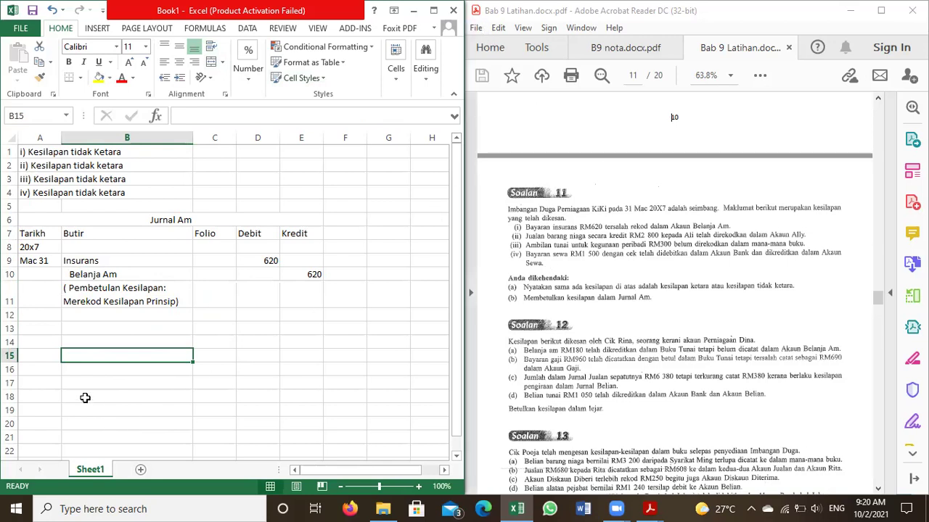
Enter "Akaun Belum Terima" with the correct customer's name in B13 and, indented in B14, with the wrongly recorded customer's name
{"action": "left_click", "coordinate": [38, 334]}
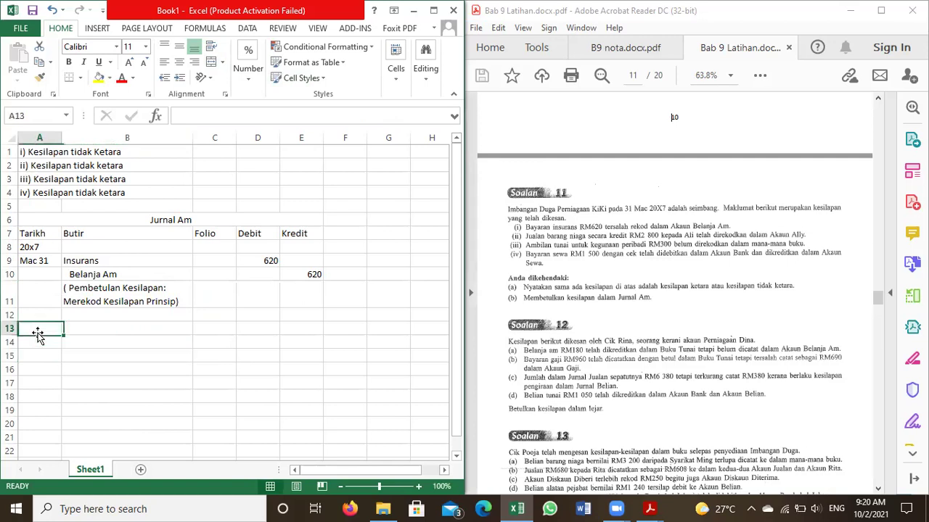
{"action": "left_click", "coordinate": [84, 333]}
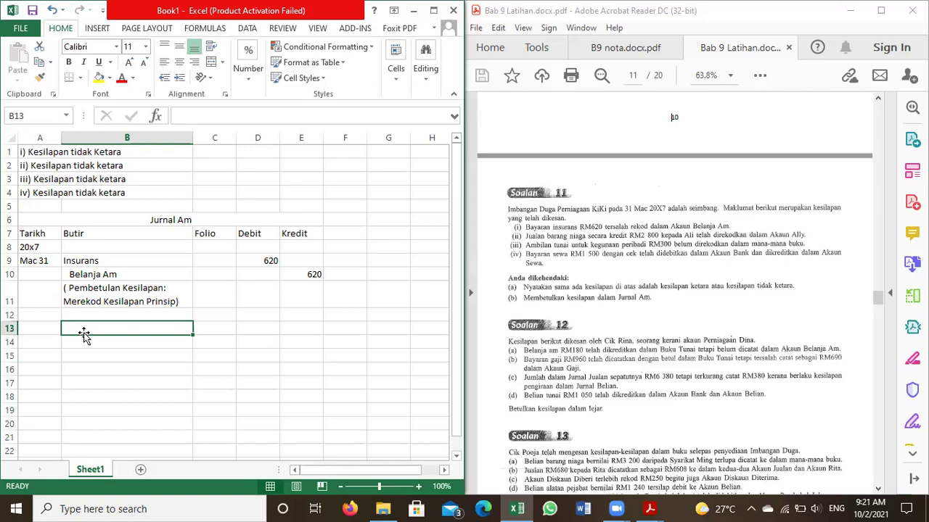
{"action": "type", "text": "A"}
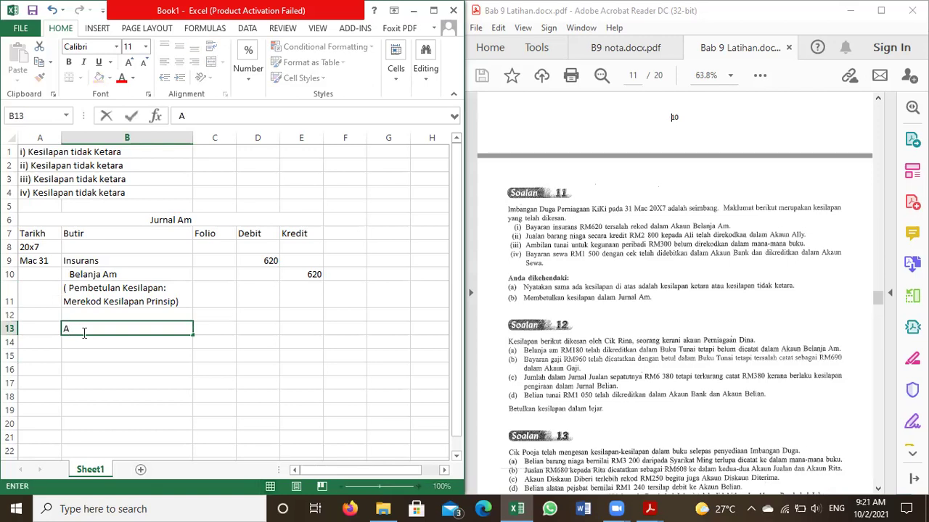
{"action": "type", "text": "kaun Belum"}
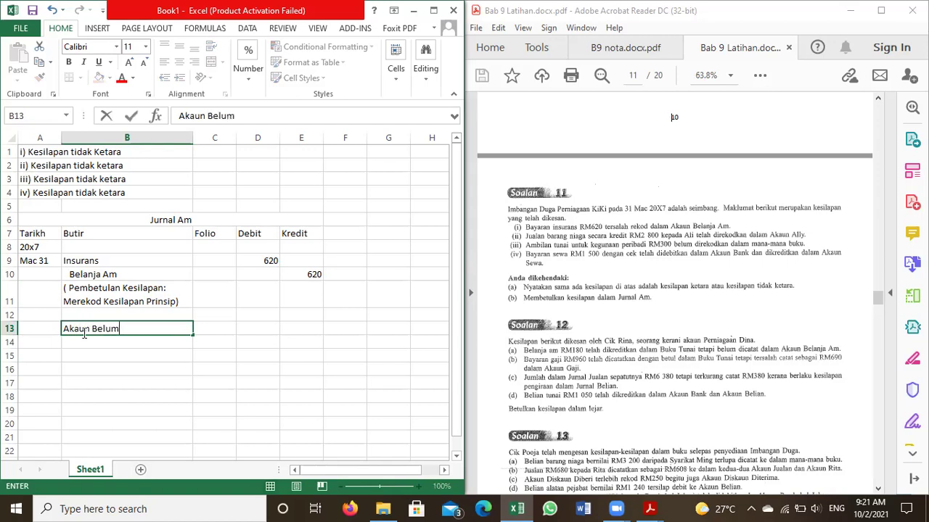
{"action": "type", "text": " Terima: Ali"}
{"action": "left_click", "coordinate": [127, 341]}
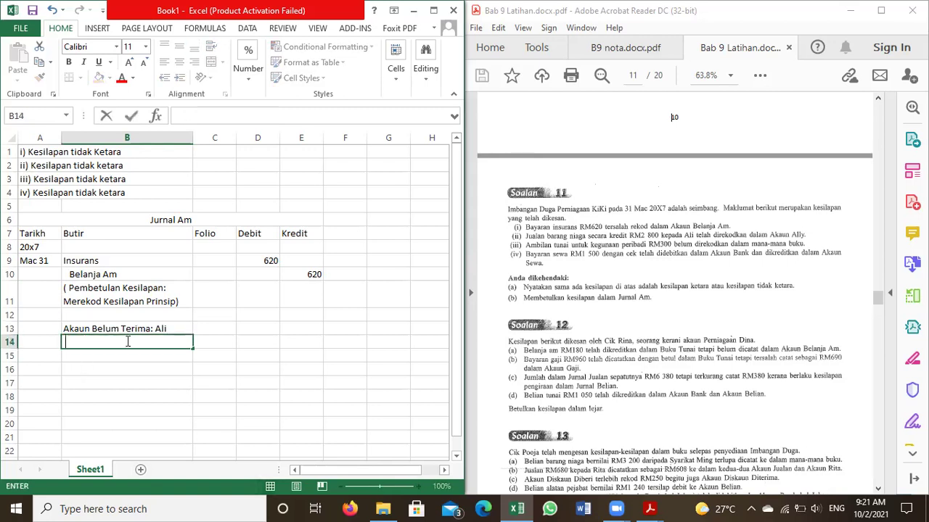
{"action": "type", "text": "Akaun Belum Te"}
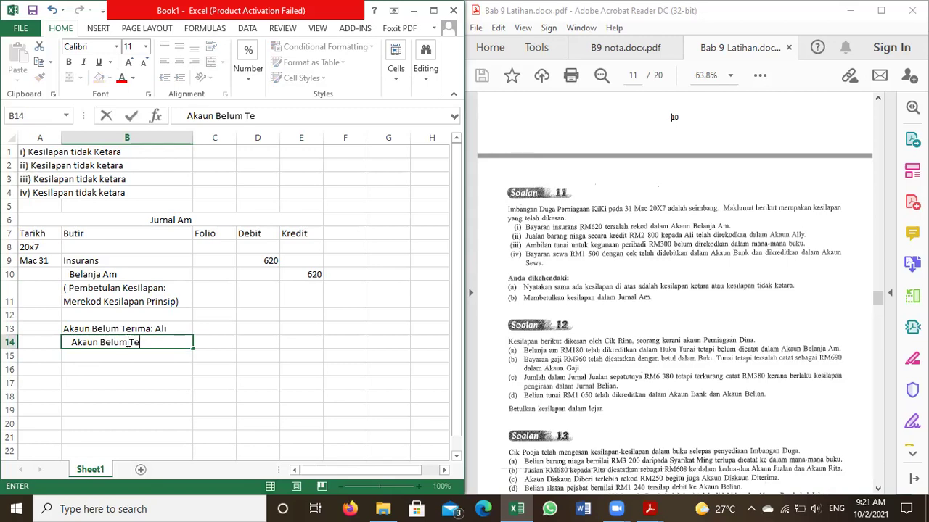
{"action": "type", "text": "rima : Ally"}
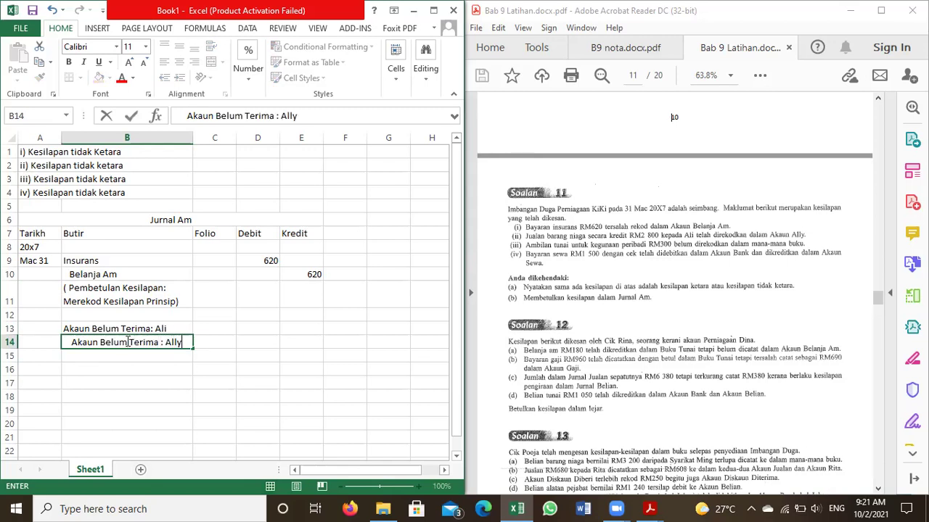
{"action": "left_click", "coordinate": [182, 381]}
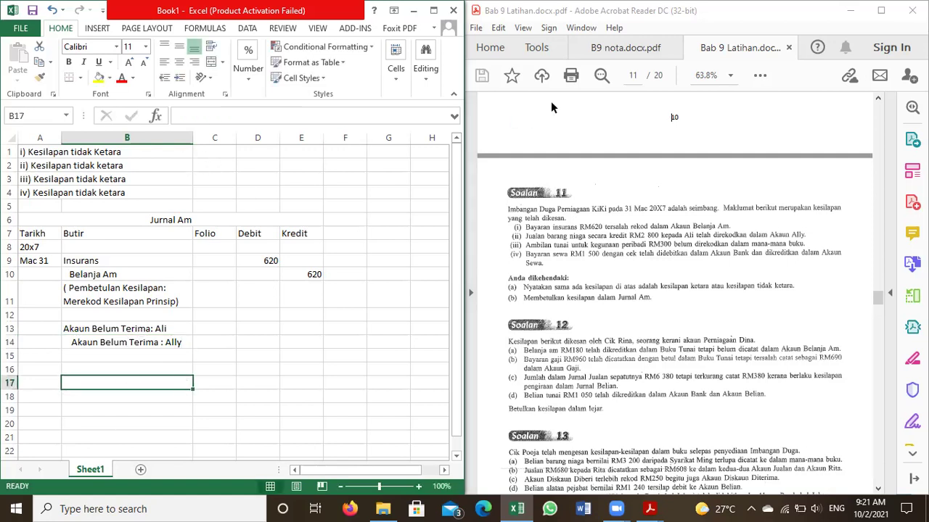
Enter 2800 as the debit amount in cell D13 and 2800 as the credit amount in cell E14
{"action": "left_click", "coordinate": [250, 326]}
{"action": "type", "text": "2800"}
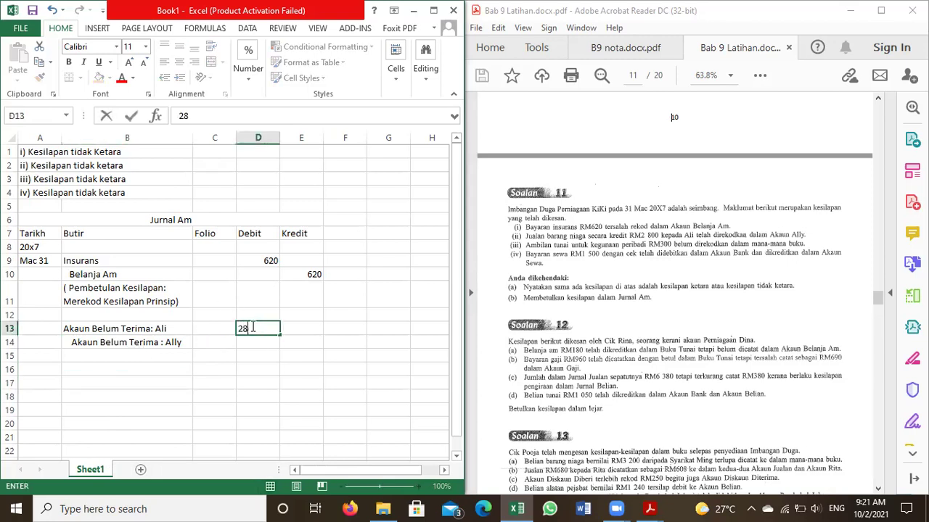
{"action": "left_click", "coordinate": [302, 343]}
{"action": "type", "text": "2800"}
{"action": "left_click", "coordinate": [93, 380]}
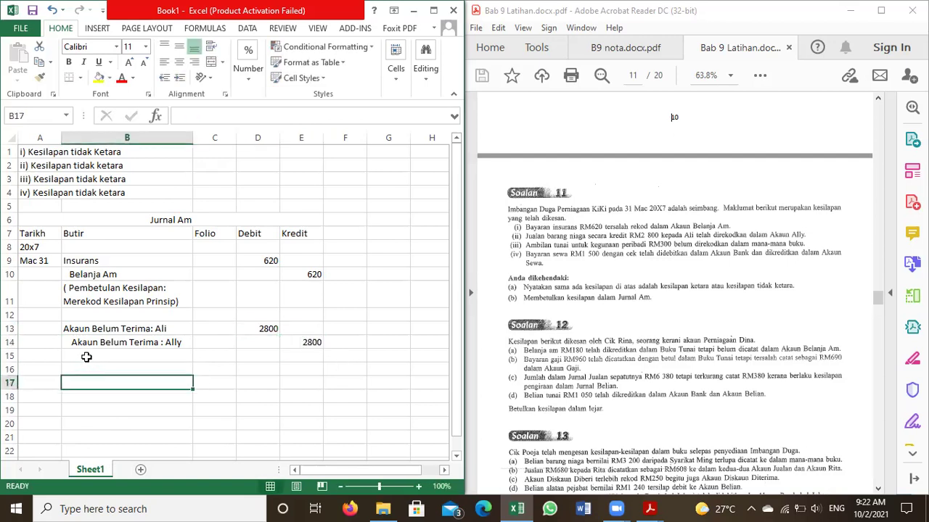
Copy the narration from cell B11 into cell B15 below the second journal entry
{"action": "left_click", "coordinate": [86, 357]}
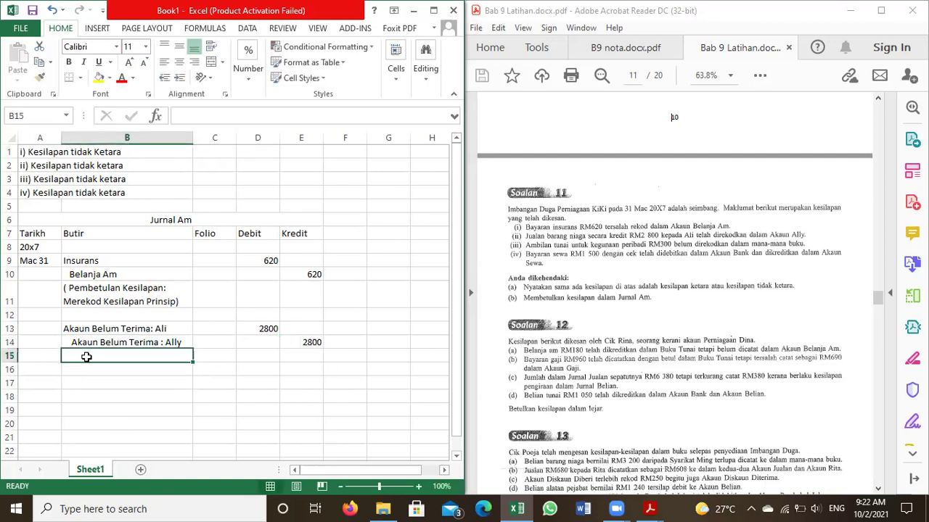
{"action": "left_click", "coordinate": [147, 287]}
{"action": "key", "text": "ctrl+c"}
{"action": "left_click", "coordinate": [101, 352]}
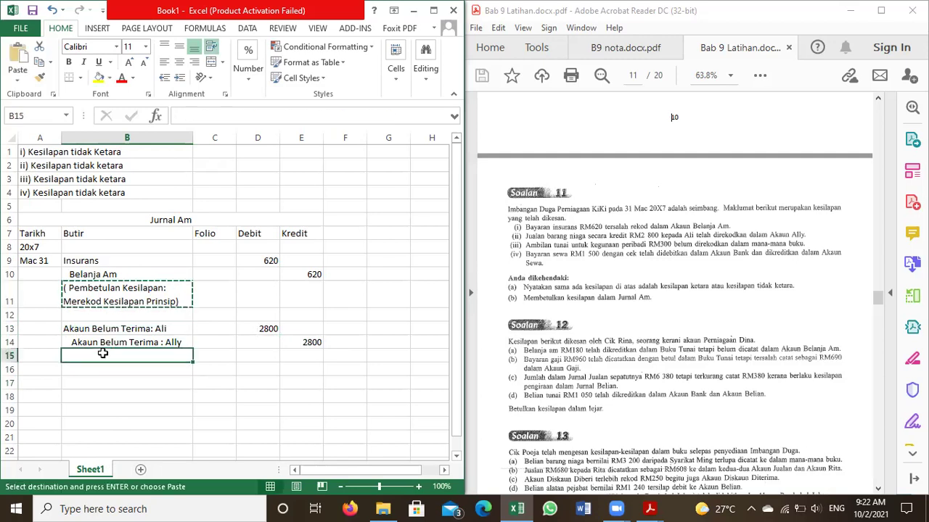
{"action": "key", "text": "ctrl+v"}
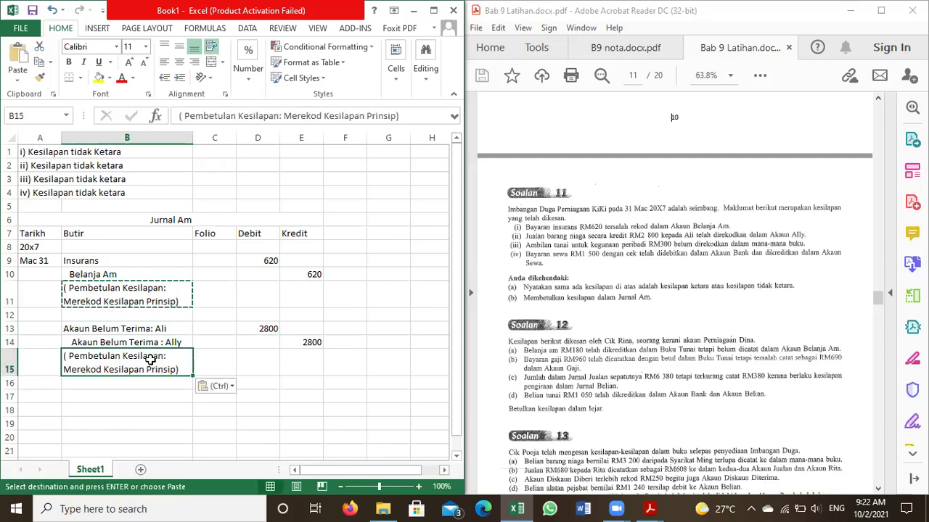
Replace the last word of the narration in cell B15 with "Komisen", keeping the closing bracket
{"action": "left_click", "coordinate": [398, 116]}
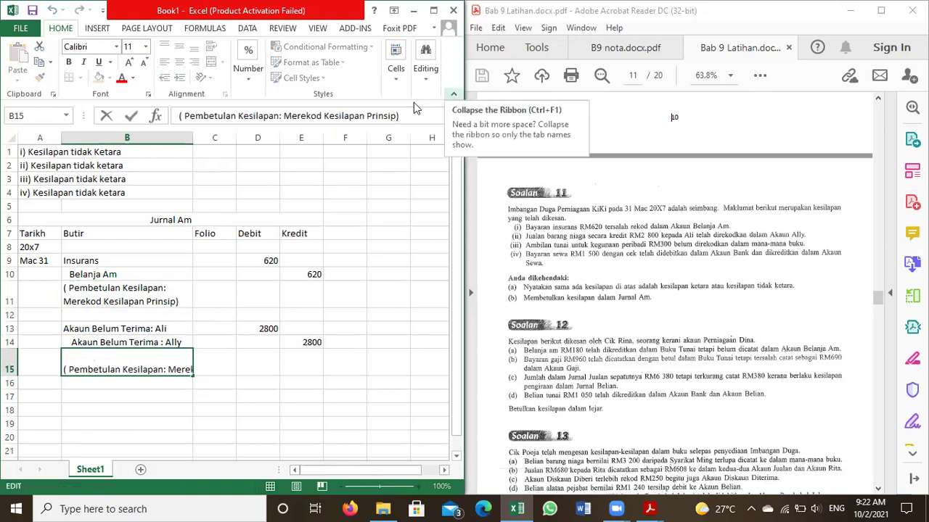
{"action": "key", "text": "BackSpace"}
{"action": "key", "text": "BackSpace"}
{"action": "key", "text": "BackSpace"}
{"action": "key", "text": "BackSpace"}
{"action": "key", "text": "BackSpace"}
{"action": "key", "text": "BackSpace"}
{"action": "key", "text": "BackSpace"}
{"action": "type", "text": "Komisen"}
{"action": "left_click", "coordinate": [196, 423]}
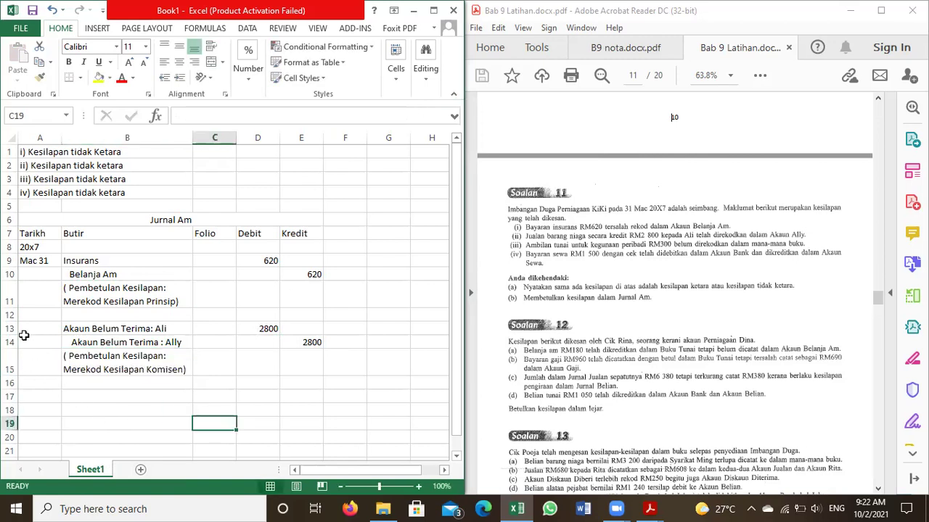
Enter "Ambilan" in cell B17 and, indented below it, "Tunai" in B18 for the third journal entry
{"action": "scroll", "coordinate": [77, 362], "scroll_direction": "down", "scroll_amount": 1}
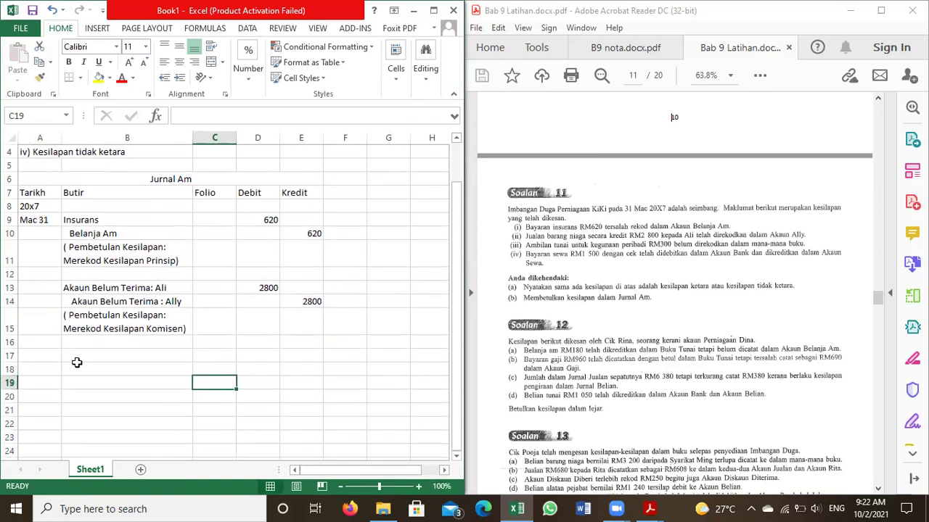
{"action": "left_click", "coordinate": [77, 354]}
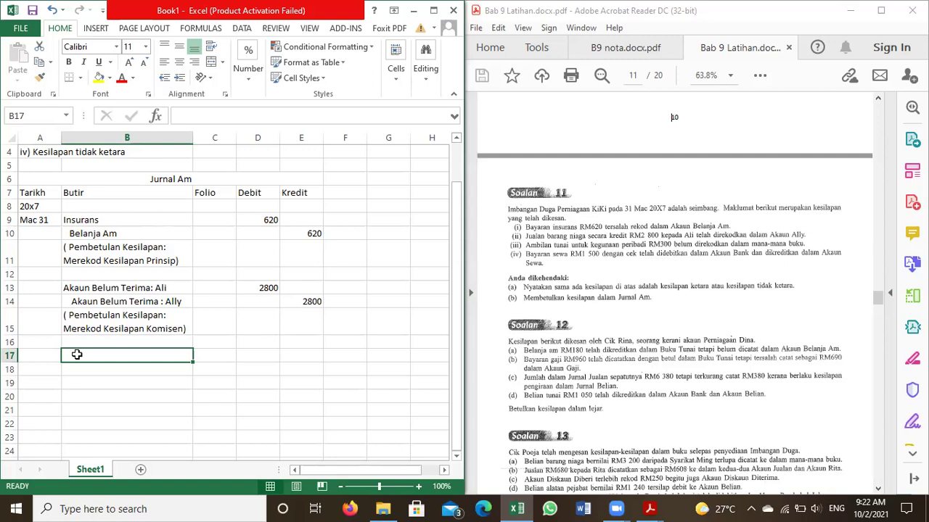
{"action": "type", "text": "Ambilan"}
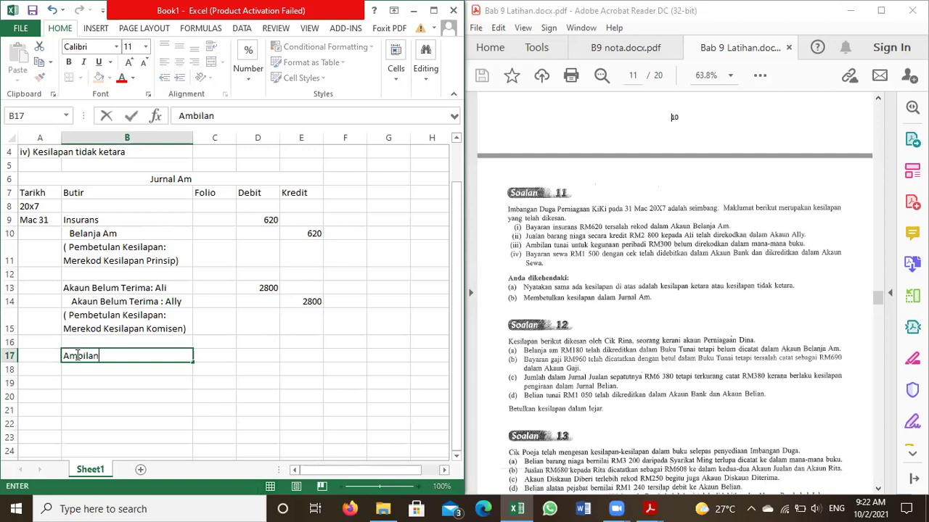
{"action": "key", "text": "Return"}
{"action": "type", "text": "Tunai"}
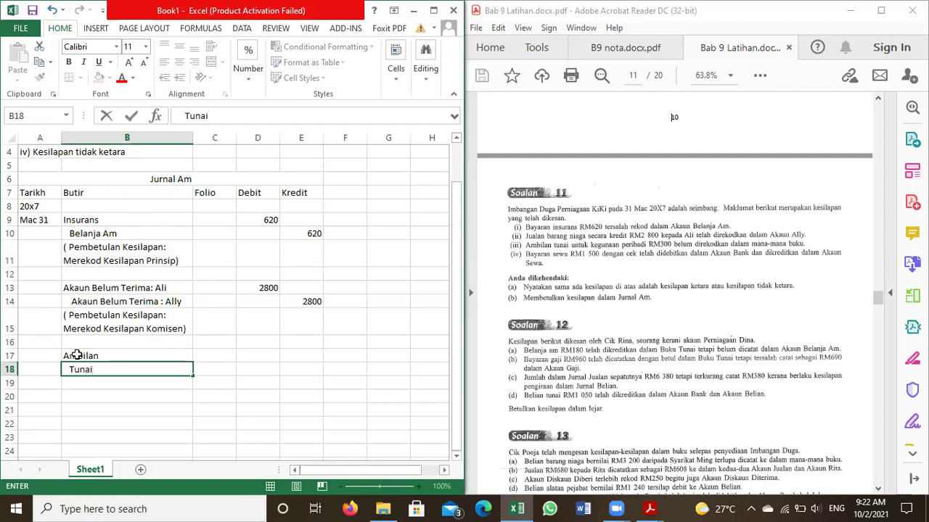
Enter 300 as the debit amount in cell D17 and 300 as the credit amount in cell E18
{"action": "left_click", "coordinate": [266, 356]}
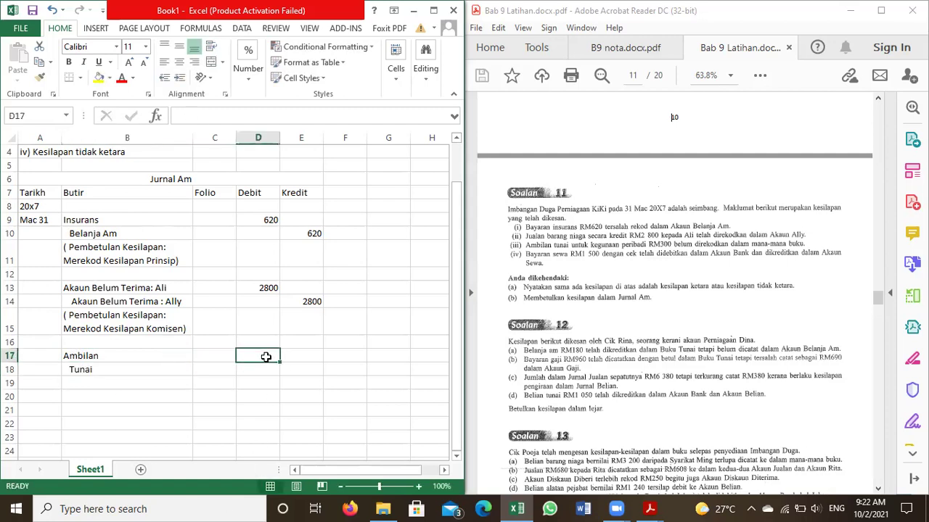
{"action": "type", "text": "300"}
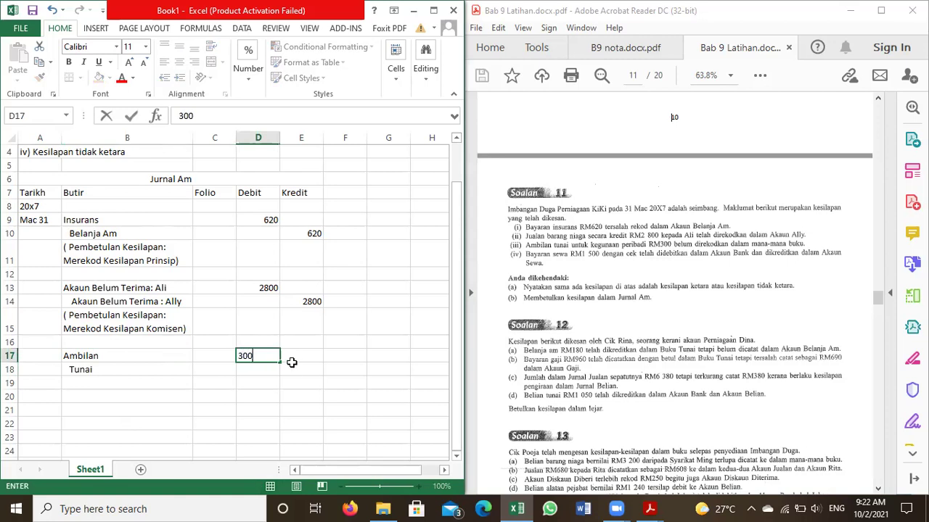
{"action": "left_click", "coordinate": [294, 369]}
{"action": "type", "text": "300"}
{"action": "left_click", "coordinate": [226, 396]}
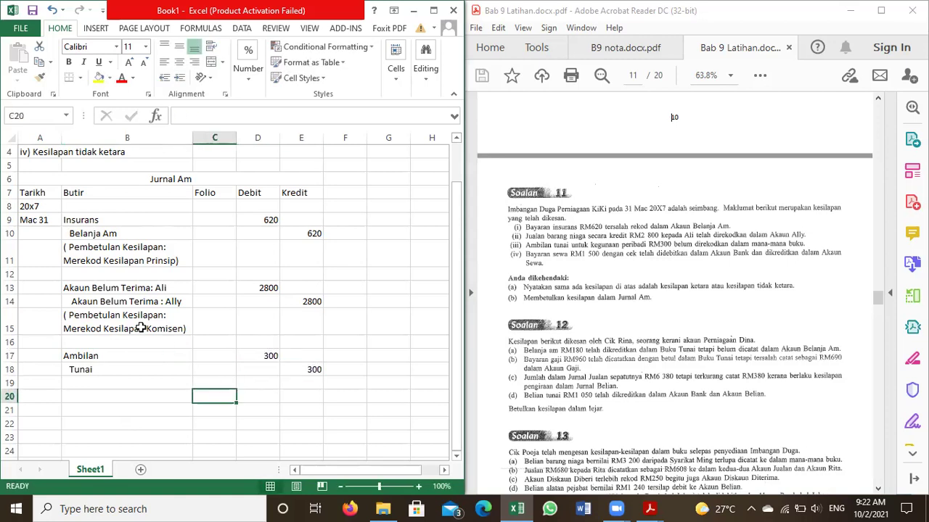
Copy the narration from cell B15 into cell B19 below the third journal entry
{"action": "left_click", "coordinate": [141, 328]}
{"action": "key", "text": "ctrl+c"}
{"action": "left_click", "coordinate": [93, 389]}
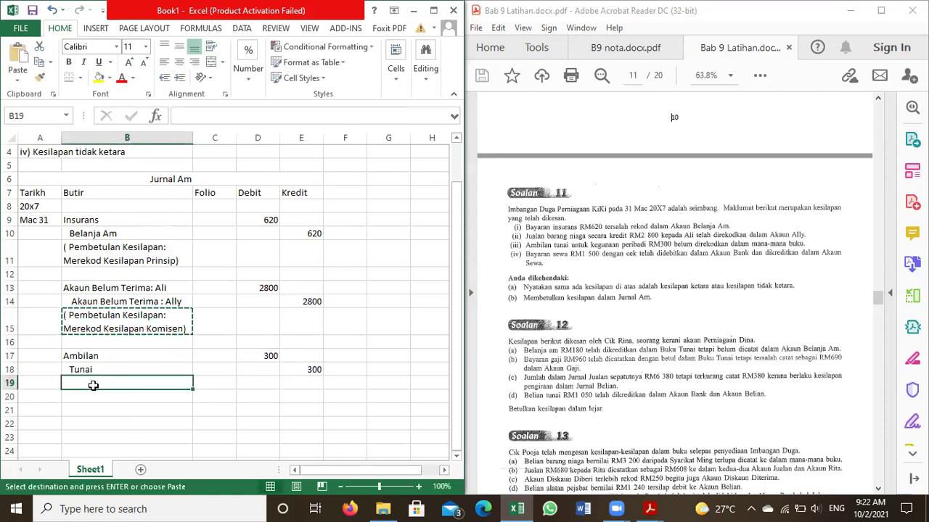
{"action": "key", "text": "ctrl+v"}
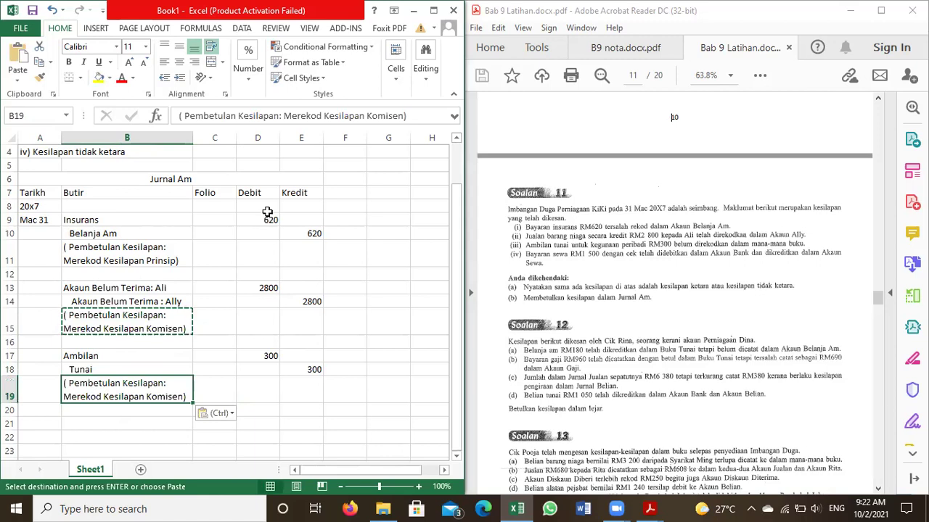
Replace "Komisen" in the narration in cell B19 with "ketinggalan satu urus niaga"
{"action": "left_click", "coordinate": [403, 116]}
{"action": "key", "text": "BackSpace"}
{"action": "key", "text": "BackSpace"}
{"action": "key", "text": "BackSpace"}
{"action": "key", "text": "BackSpace"}
{"action": "key", "text": "BackSpace"}
{"action": "key", "text": "BackSpace"}
{"action": "key", "text": "BackSpace"}
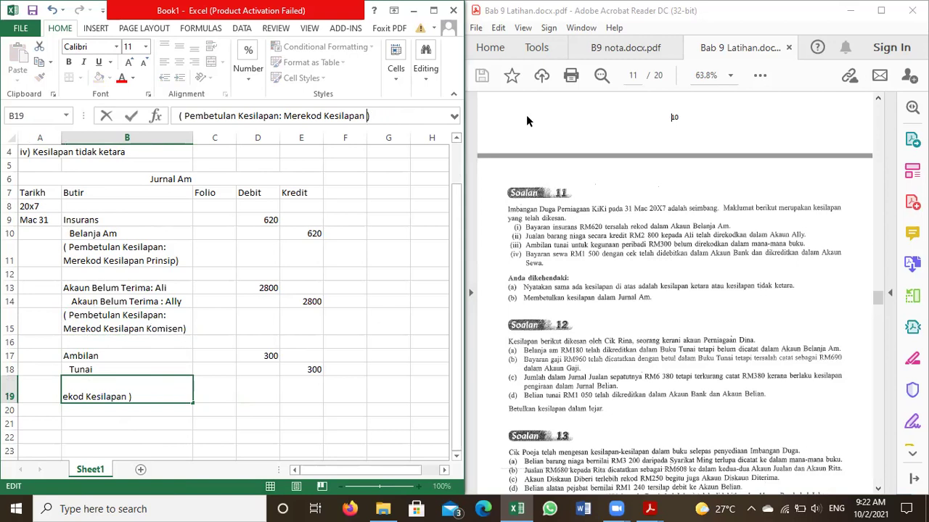
{"action": "type", "text": "ke"}
{"action": "type", "text": "tingga"}
{"action": "type", "text": "lan sat"}
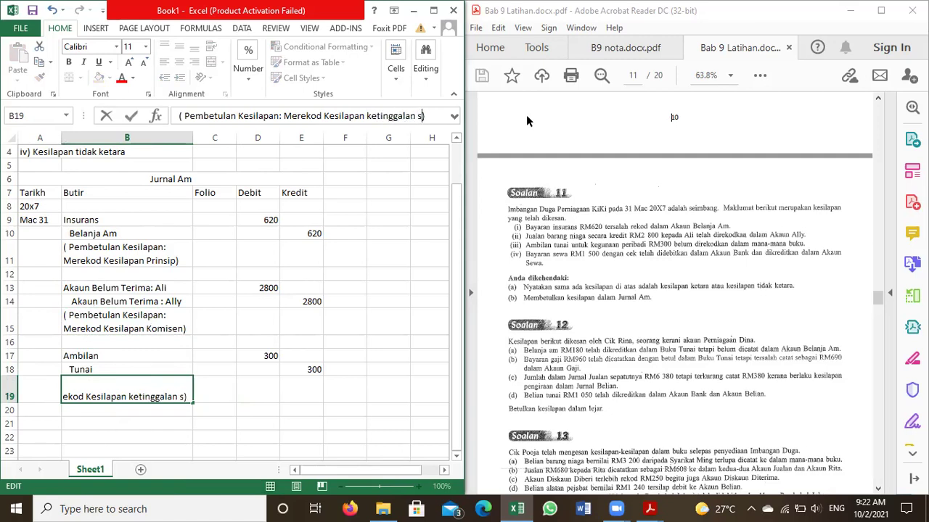
{"action": "type", "text": "u urus "}
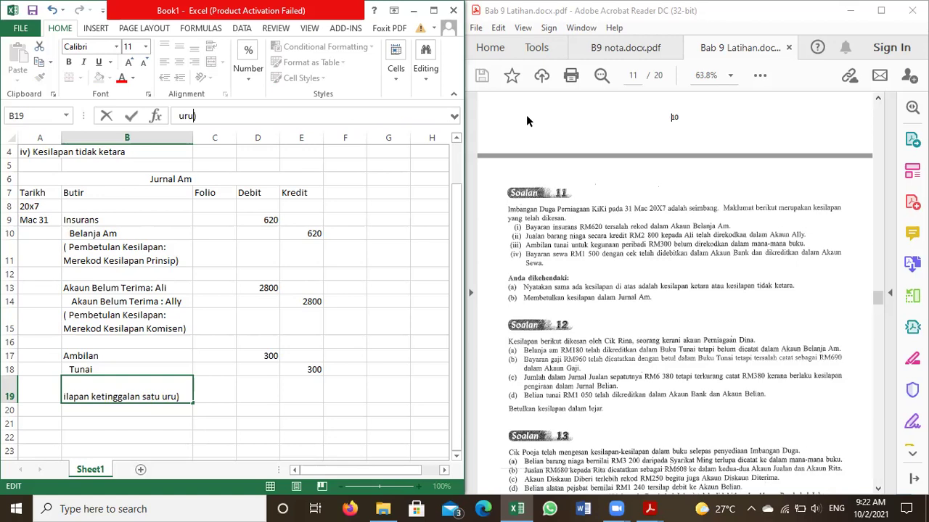
{"action": "type", "text": "niaga"}
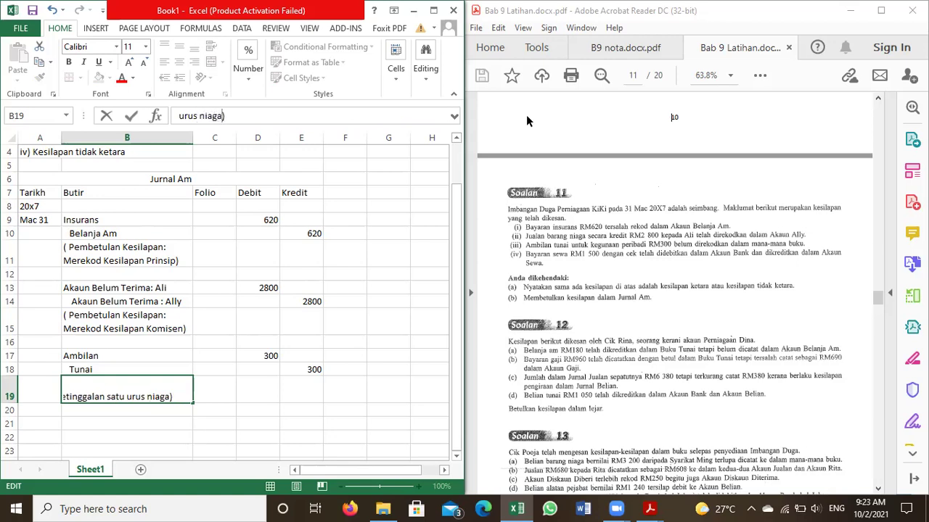
{"action": "left_click", "coordinate": [296, 441]}
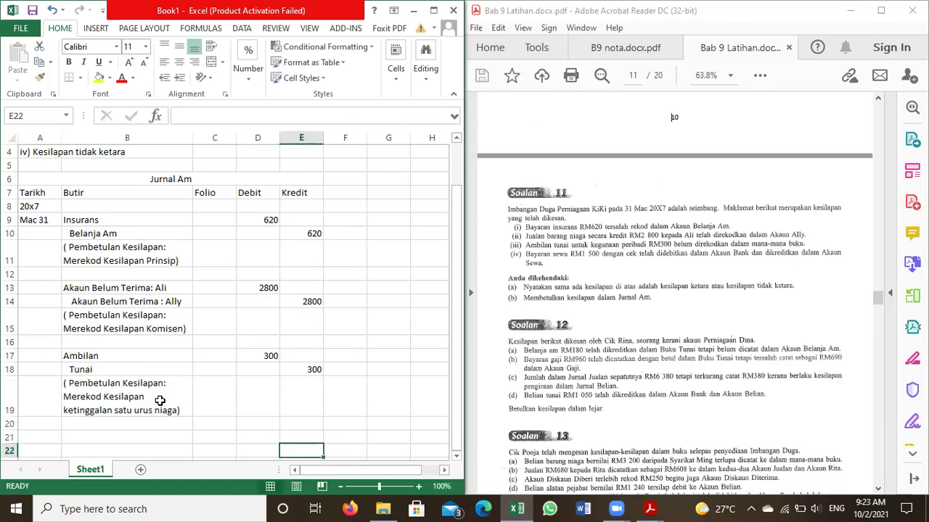
Enter "Sewa" in cell B21 and, indented below it, "Bank" in B22 for the fourth journal entry
{"action": "scroll", "coordinate": [149, 385], "scroll_direction": "down", "scroll_amount": 1}
{"action": "left_click", "coordinate": [46, 399]}
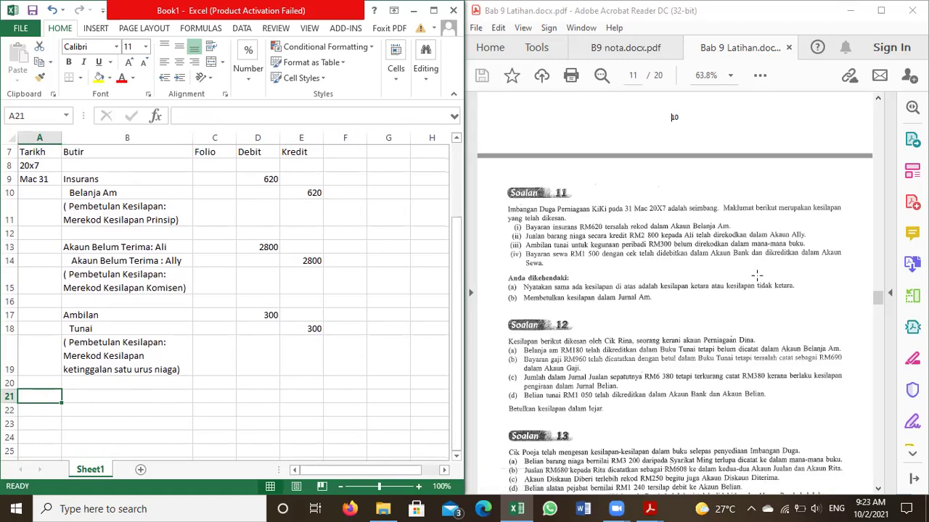
{"action": "left_click", "coordinate": [84, 398]}
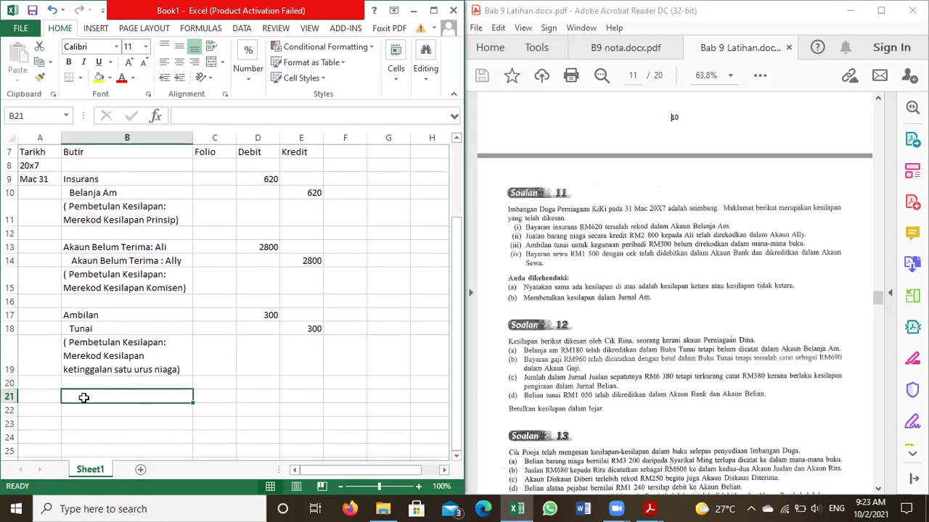
{"action": "type", "text": "Sewa"}
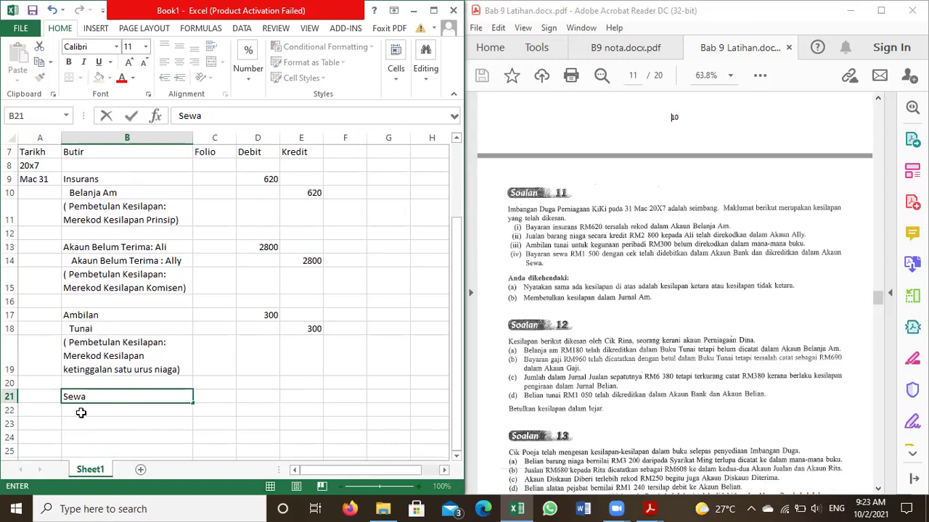
{"action": "key", "text": "Return"}
{"action": "type", "text": "B"}
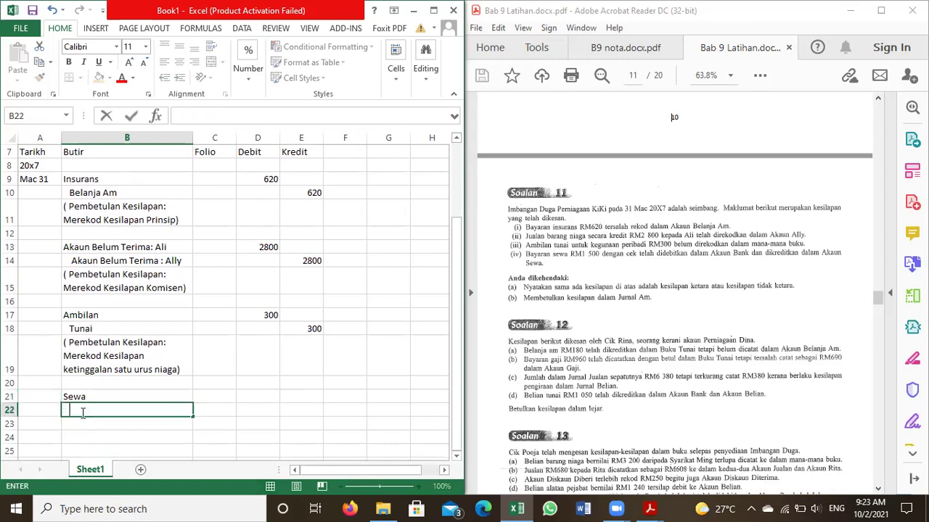
{"action": "type", "text": "ank"}
Enter 3000 as the debit amount in cell D21 and 3000 as the credit amount in cell E22
{"action": "left_click", "coordinate": [256, 397]}
{"action": "type", "text": "3"}
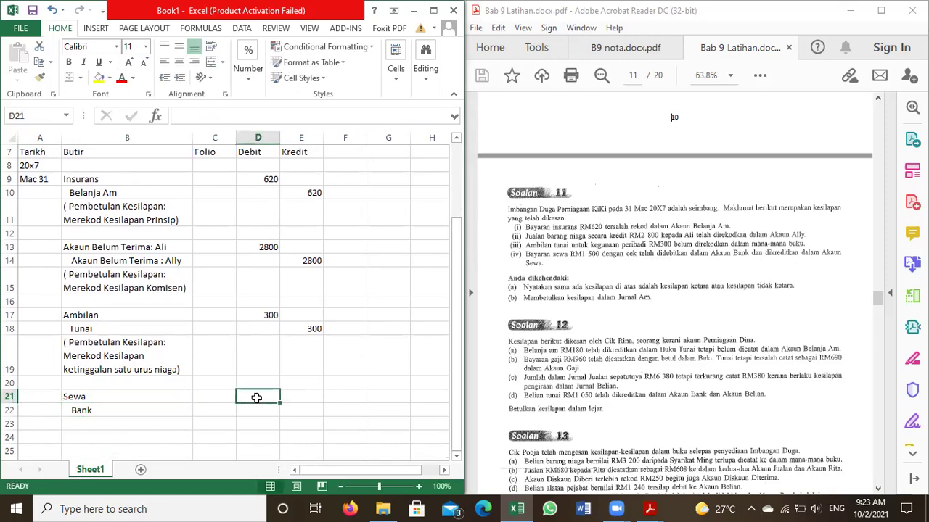
{"action": "type", "text": "000"}
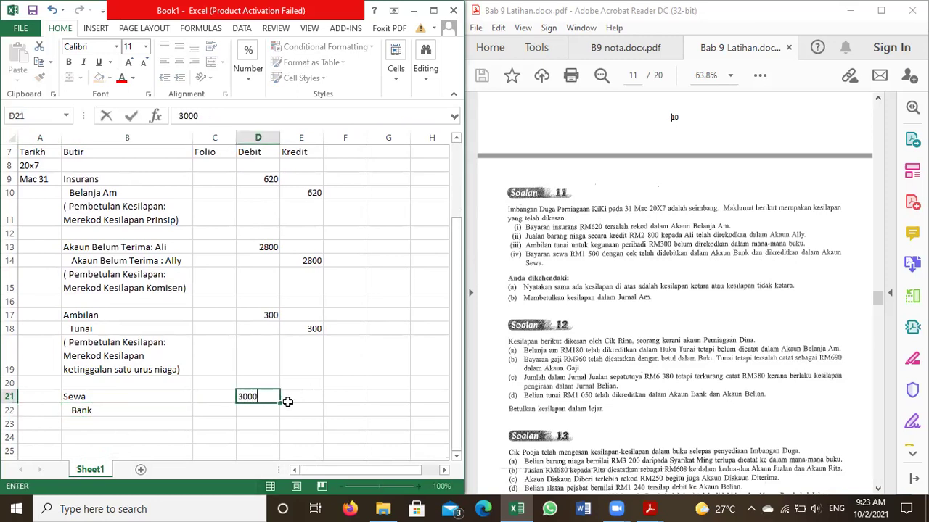
{"action": "left_click", "coordinate": [297, 409]}
{"action": "type", "text": "000"}
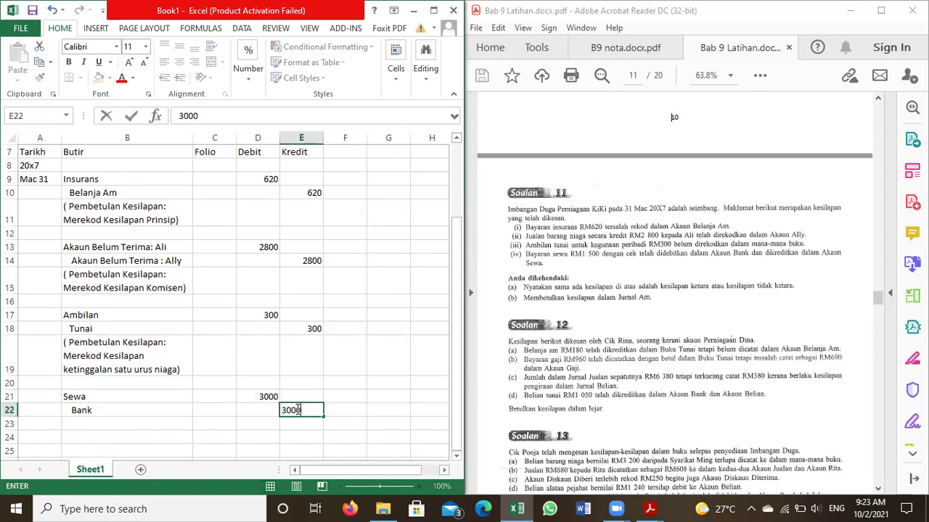
{"action": "left_click", "coordinate": [87, 426]}
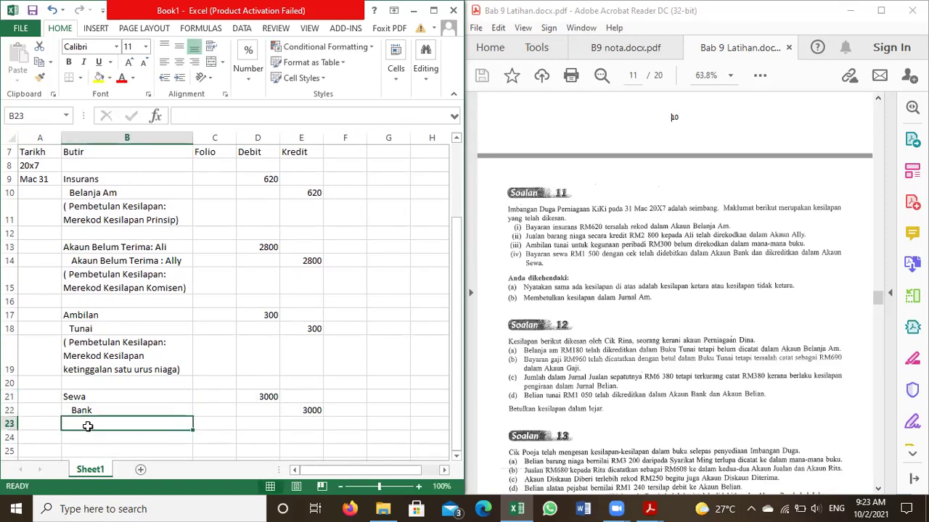
Copy the narration from cell B19 into cell B23 below the fourth journal entry
{"action": "left_click", "coordinate": [140, 352]}
{"action": "key", "text": "ctrl+c"}
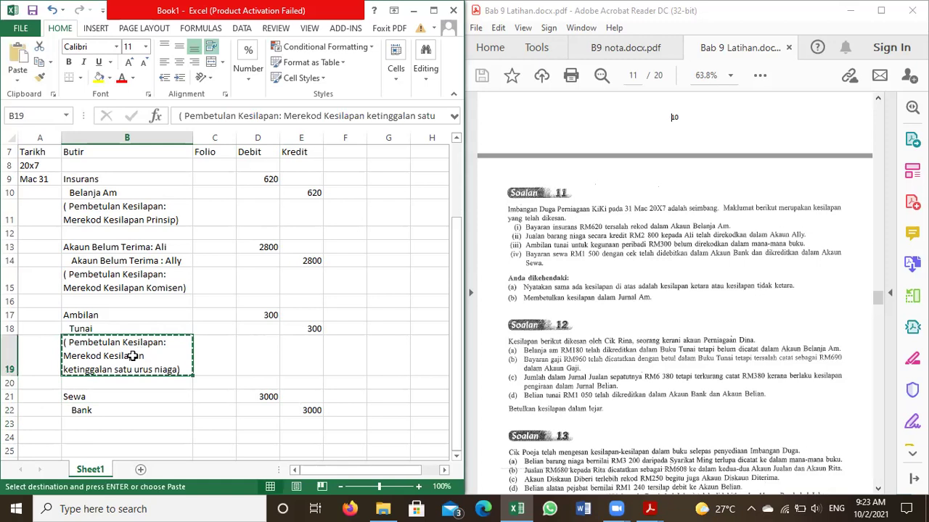
{"action": "left_click", "coordinate": [87, 429]}
{"action": "key", "text": "ctrl+v"}
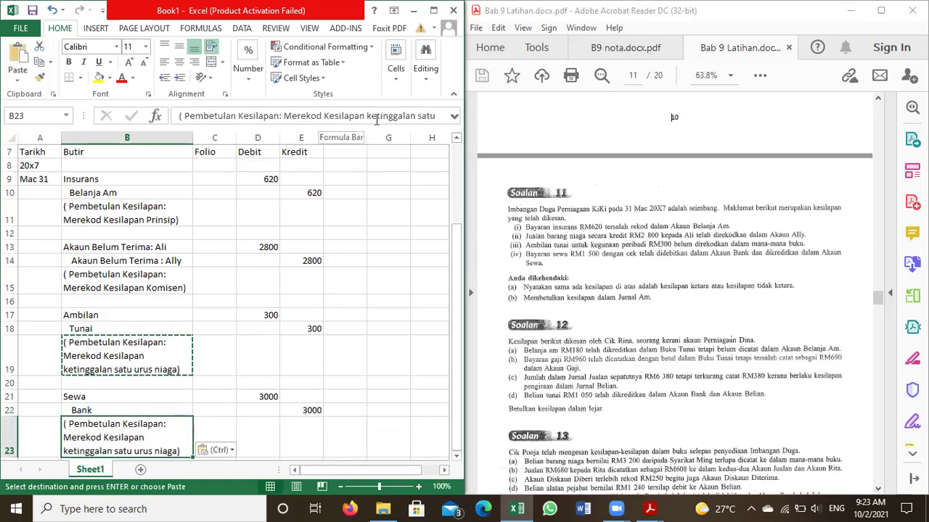
{"action": "key", "text": "Escape"}
Replace "ketinggalan satu urus niaga" in the narration in cell B23 with "terbalik"
{"action": "left_click_drag", "start_coordinate": [368, 116], "coordinate": [435, 116]}
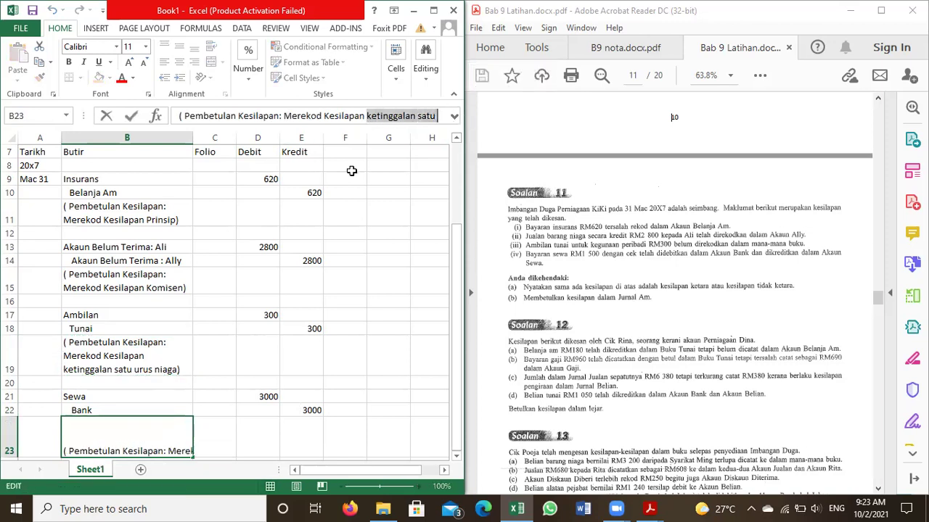
{"action": "key", "text": "BackSpace"}
{"action": "left_click", "coordinate": [406, 116]}
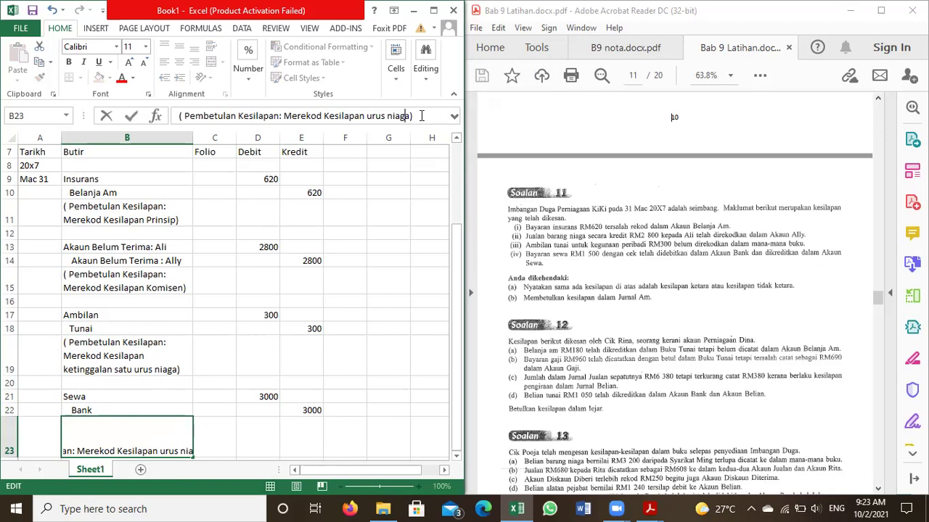
{"action": "key", "text": "BackSpace"}
{"action": "key", "text": "BackSpace"}
{"action": "key", "text": "BackSpace"}
{"action": "key", "text": "BackSpace"}
{"action": "key", "text": "BackSpace"}
{"action": "key", "text": "BackSpace"}
{"action": "key", "text": "BackSpace"}
{"action": "key", "text": "BackSpace"}
{"action": "key", "text": "BackSpace"}
{"action": "key", "text": "BackSpace"}
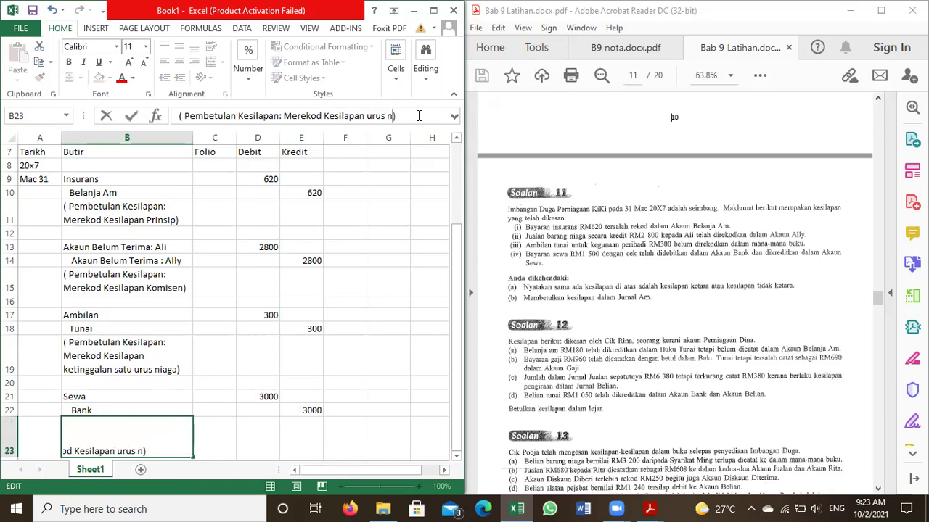
{"action": "type", "text": "terbalik"}
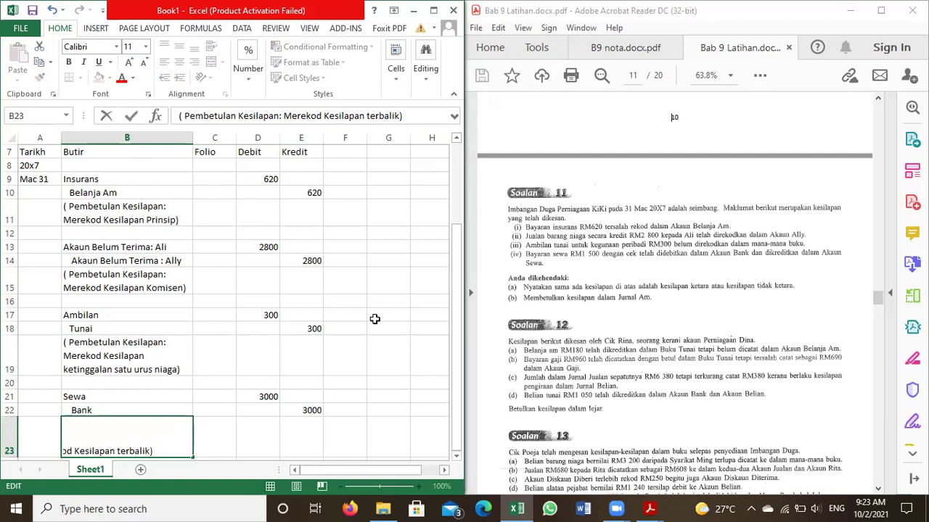
{"action": "left_click", "coordinate": [372, 316]}
{"action": "scroll", "coordinate": [169, 383], "scroll_direction": "down", "scroll_amount": 1}
{"action": "scroll", "coordinate": [113, 206], "scroll_direction": "up", "scroll_amount": 1}
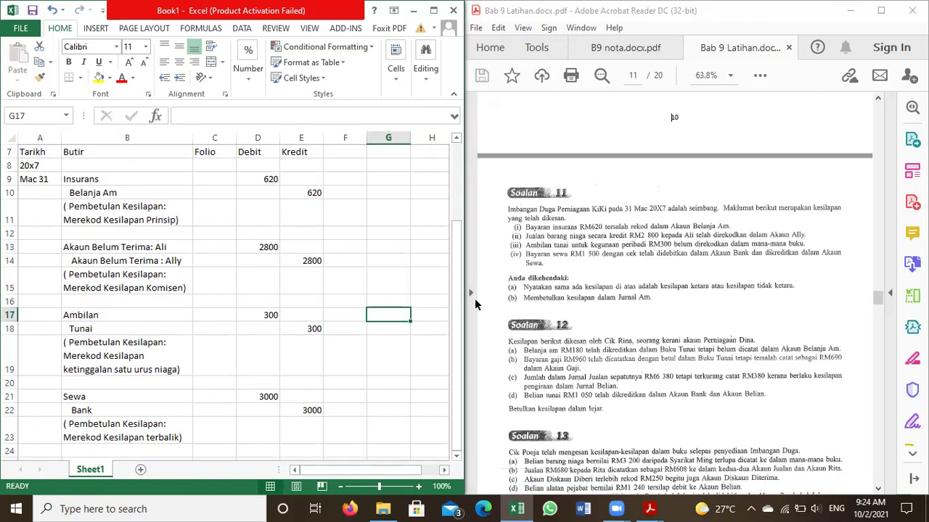
Add a new blank worksheet after Sheet1 for Soalan 12, and return to Sheet1
{"action": "scroll", "coordinate": [524, 318], "scroll_direction": "down", "scroll_amount": 1}
{"action": "scroll", "coordinate": [523, 319], "scroll_direction": "down", "scroll_amount": 1}
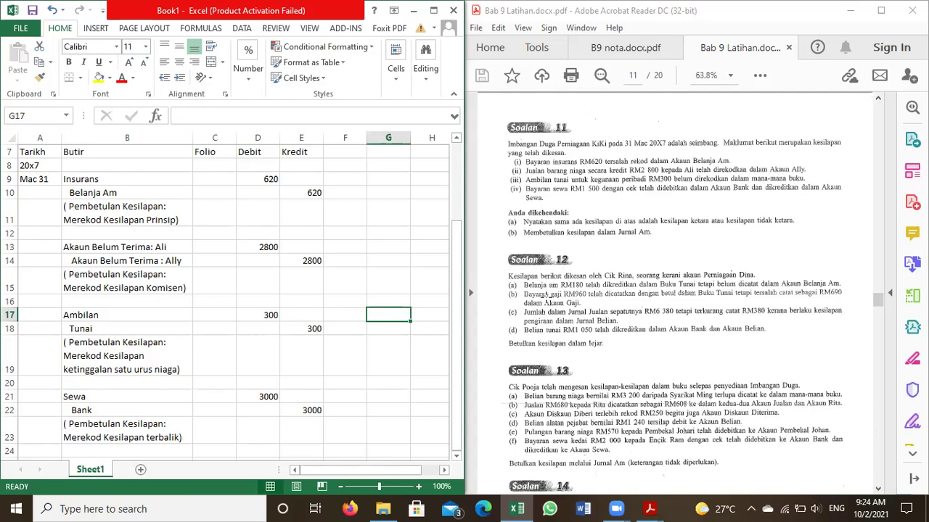
{"action": "left_click", "coordinate": [140, 470]}
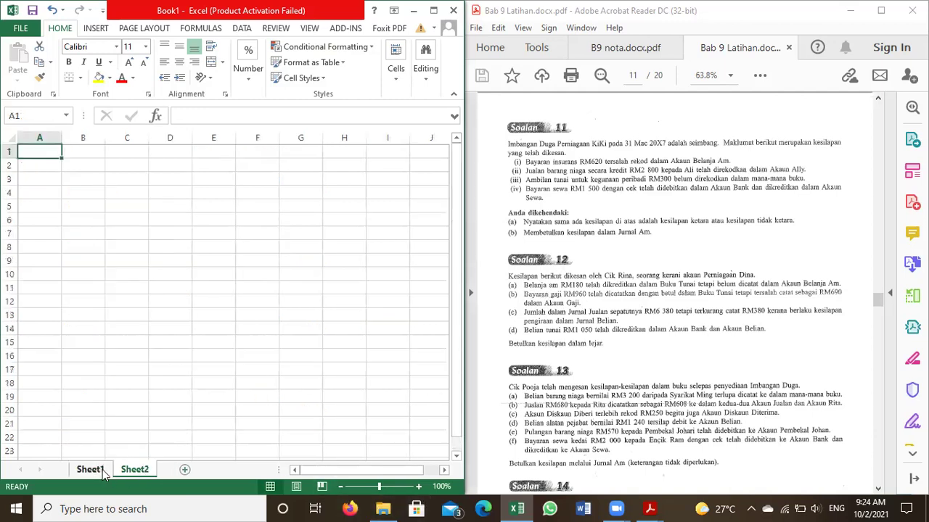
{"action": "left_click", "coordinate": [113, 468]}
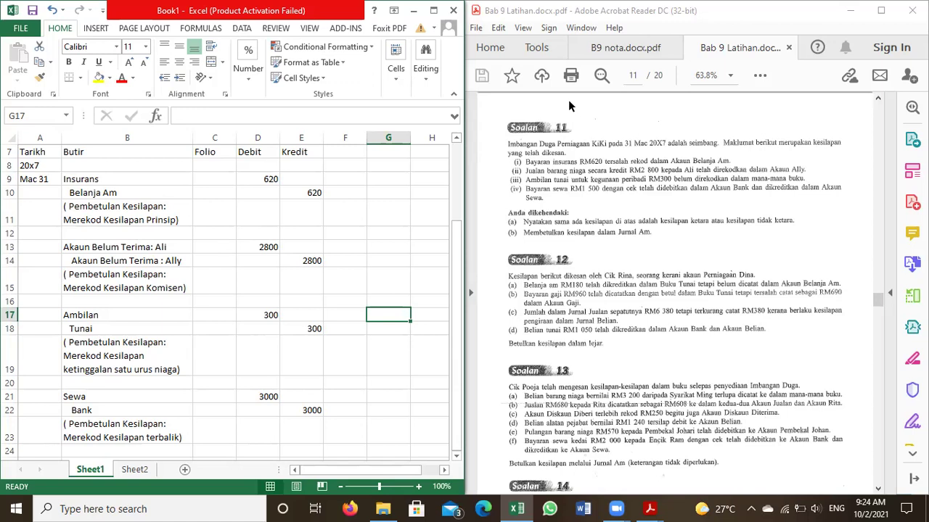
Merge and centre cells A1 to H1 on Sheet2 for a ledger account title
{"action": "left_click", "coordinate": [129, 473]}
{"action": "left_click", "coordinate": [87, 220]}
{"action": "left_click_drag", "start_coordinate": [43, 151], "coordinate": [332, 152]}
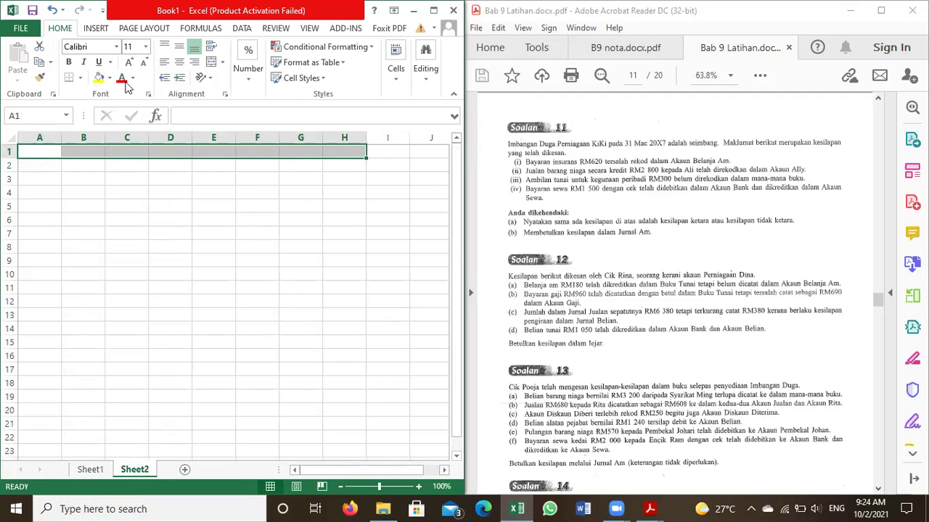
{"action": "left_click", "coordinate": [209, 62]}
{"action": "left_click", "coordinate": [216, 283]}
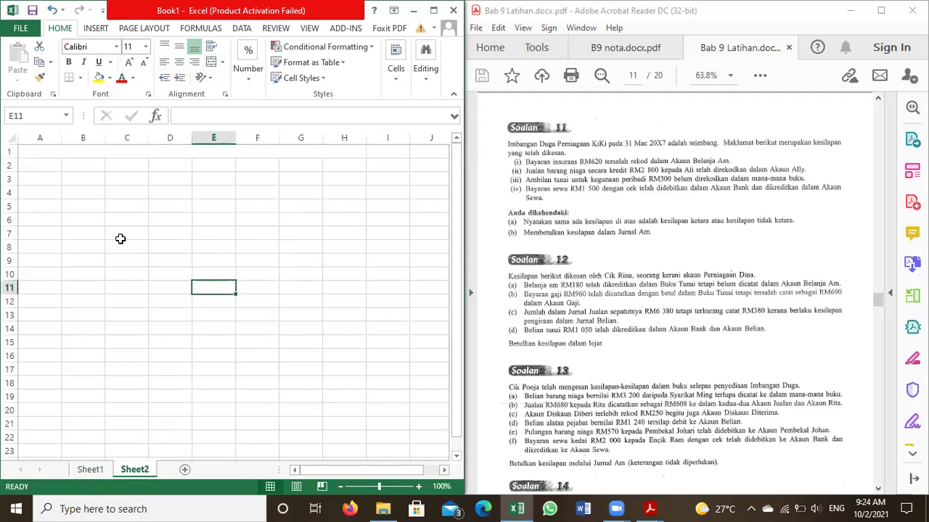
{"action": "left_click", "coordinate": [52, 152]}
{"action": "key", "text": "ctrl+z"}
{"action": "key", "text": "ctrl+y"}
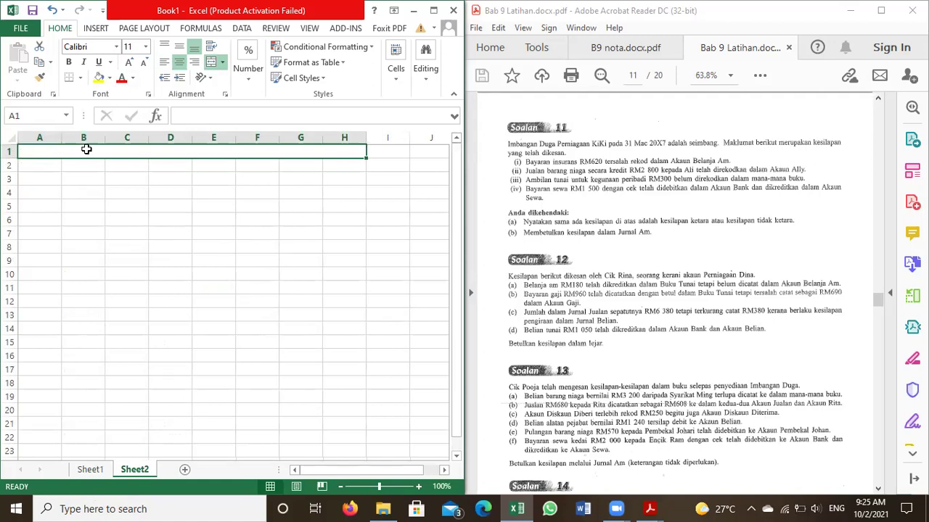
Enter the title "Akaun Belanja Am" in the merged cell in row 1
{"action": "type", "text": "A"}
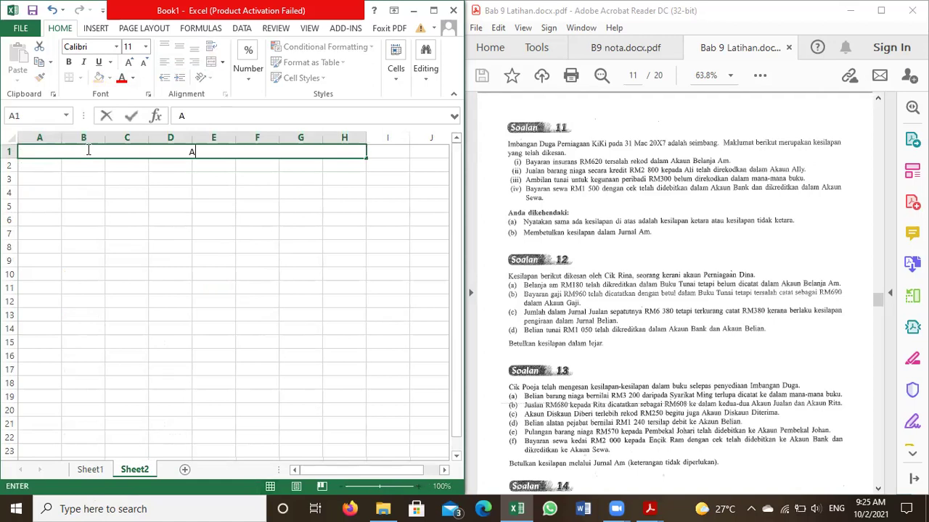
{"action": "type", "text": "kaun Bel"}
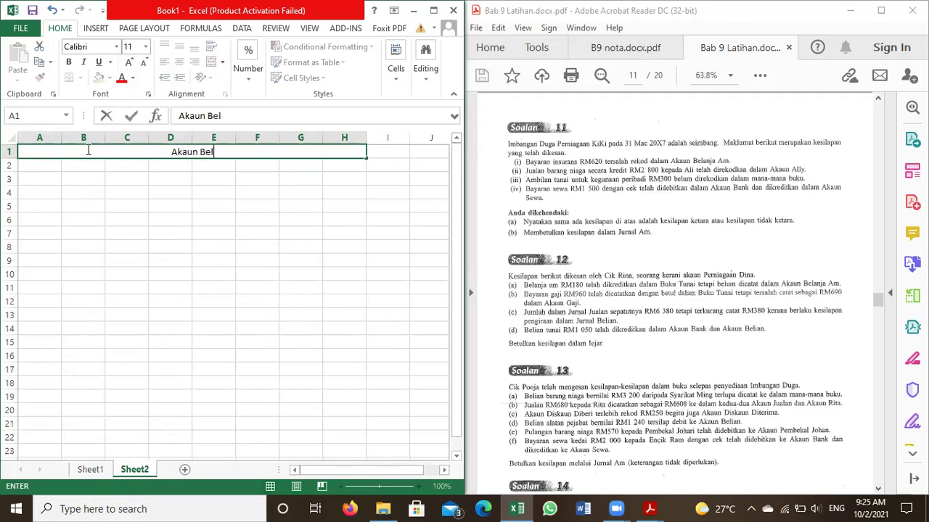
{"action": "type", "text": "anja Am"}
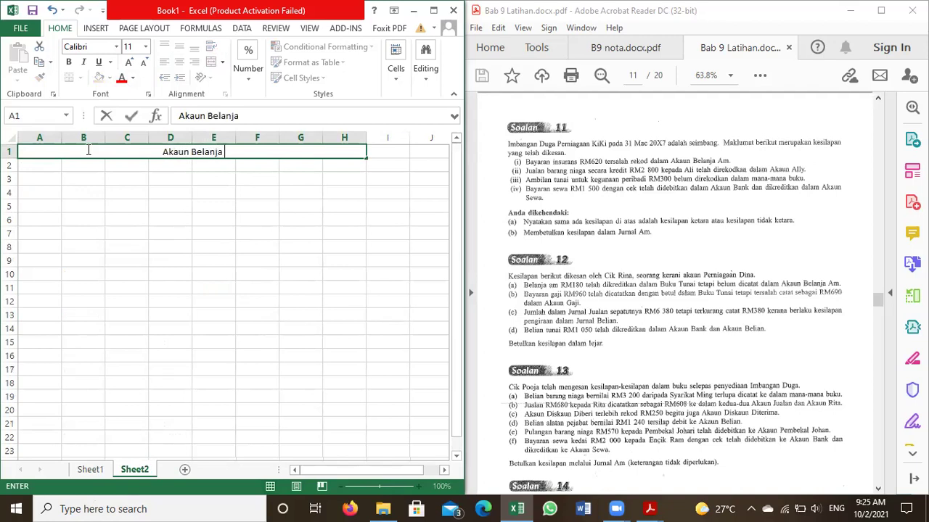
{"action": "left_click", "coordinate": [63, 233]}
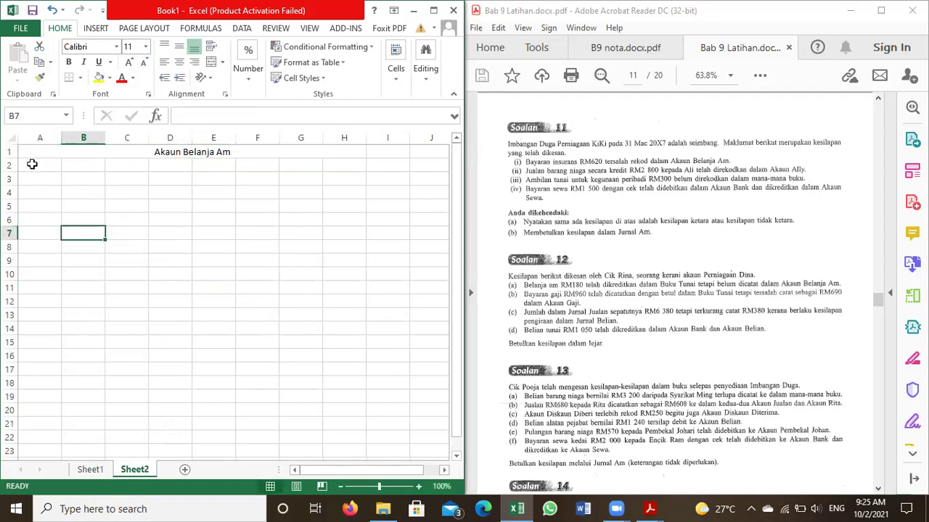
Form the T-account with a bottom border under the title row and a right border along cells D2 to D8
{"action": "left_click", "coordinate": [41, 153]}
{"action": "left_click", "coordinate": [69, 77]}
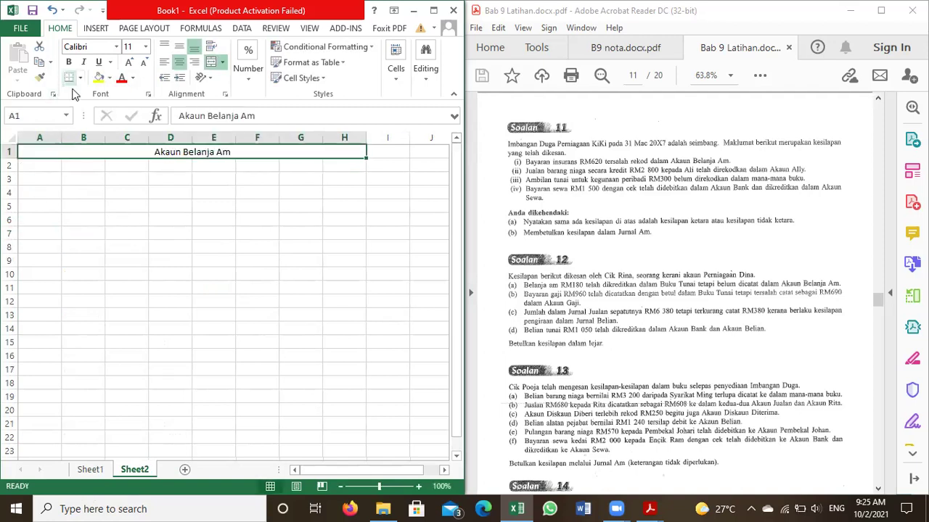
{"action": "left_click", "coordinate": [160, 248]}
{"action": "left_click_drag", "start_coordinate": [182, 162], "coordinate": [182, 251]}
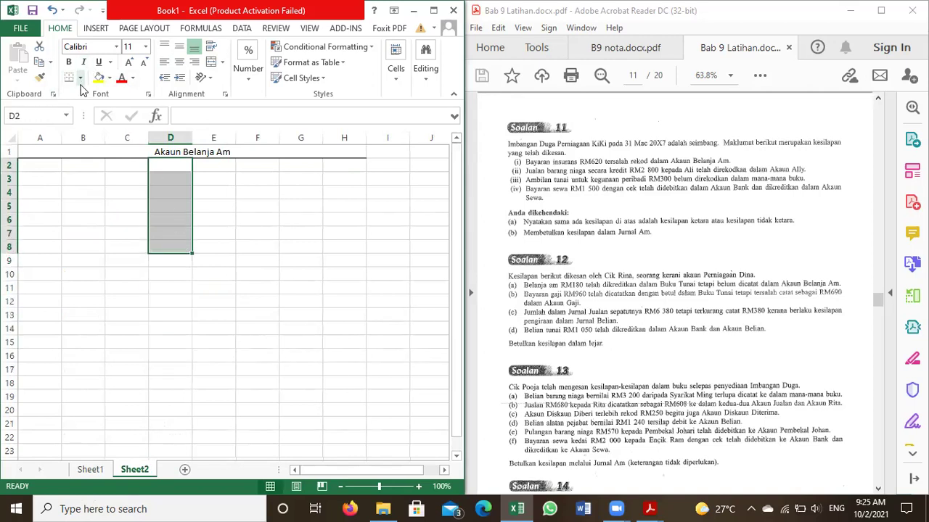
{"action": "left_click", "coordinate": [81, 77]}
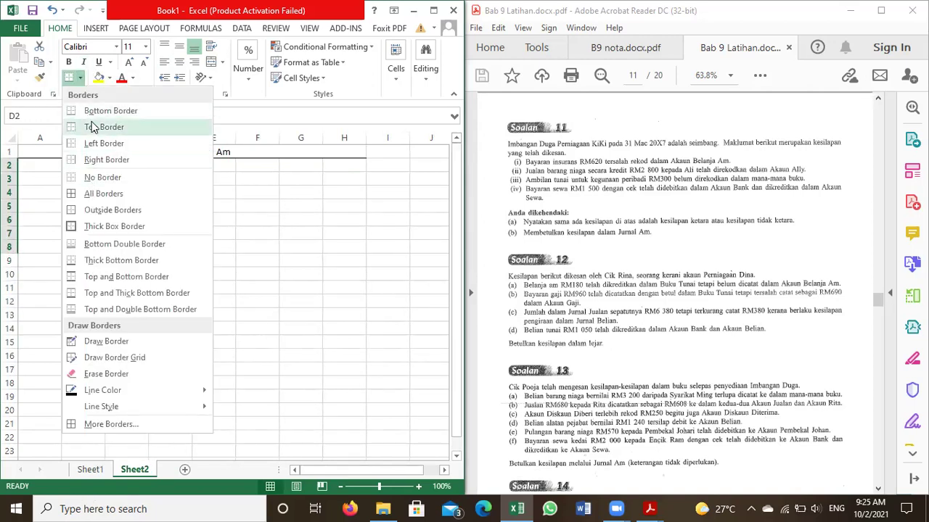
{"action": "left_click", "coordinate": [107, 159]}
{"action": "left_click", "coordinate": [137, 232]}
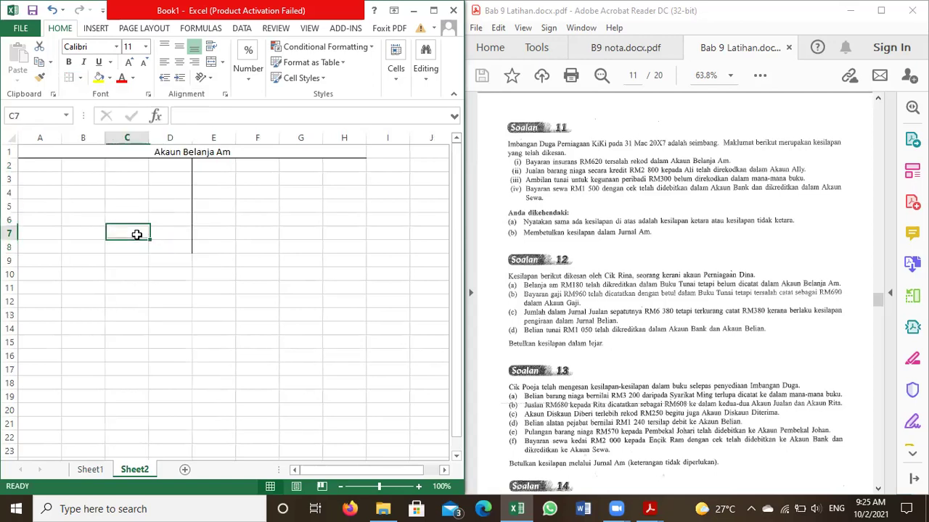
Enter the debit-side headings Tarikh, Butir, Folio and Jumlah in cells A2 to D2
{"action": "left_click", "coordinate": [29, 167]}
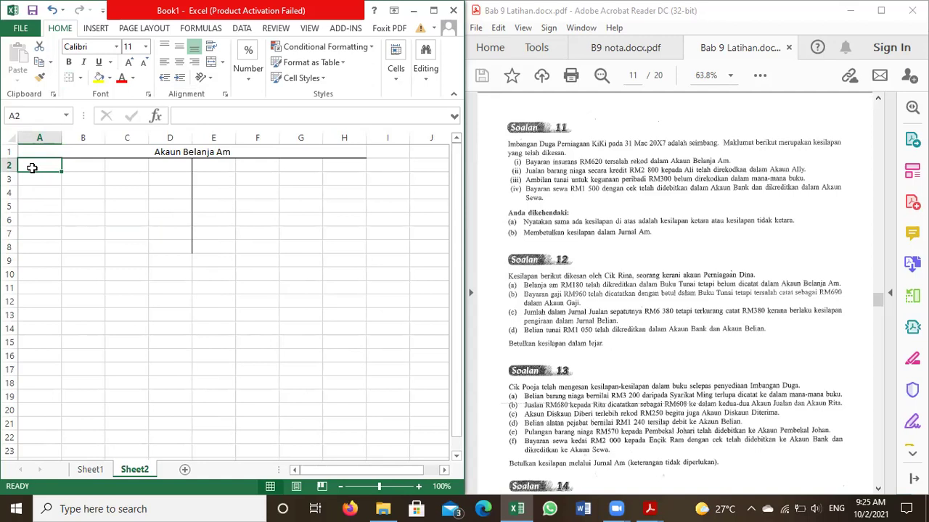
{"action": "type", "text": "T"}
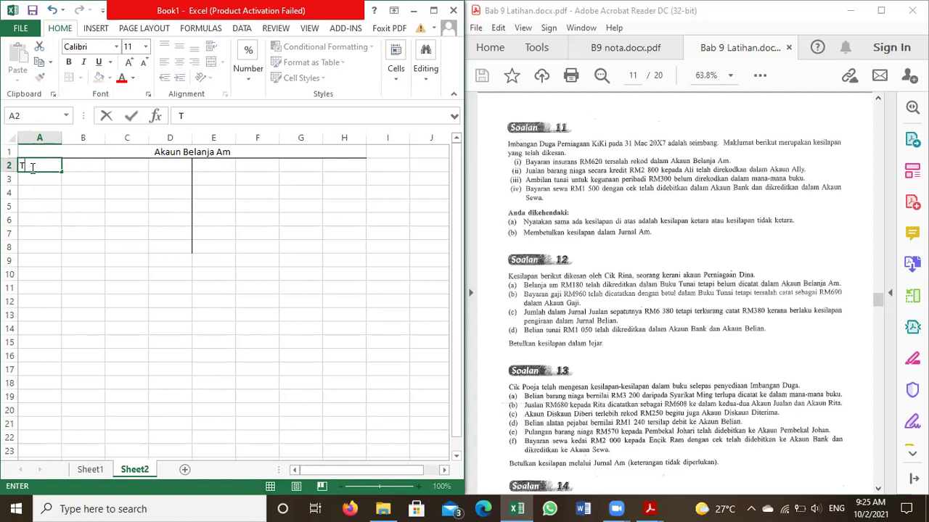
{"action": "type", "text": "arikh"}
{"action": "key", "text": "Tab"}
{"action": "type", "text": "Butir"}
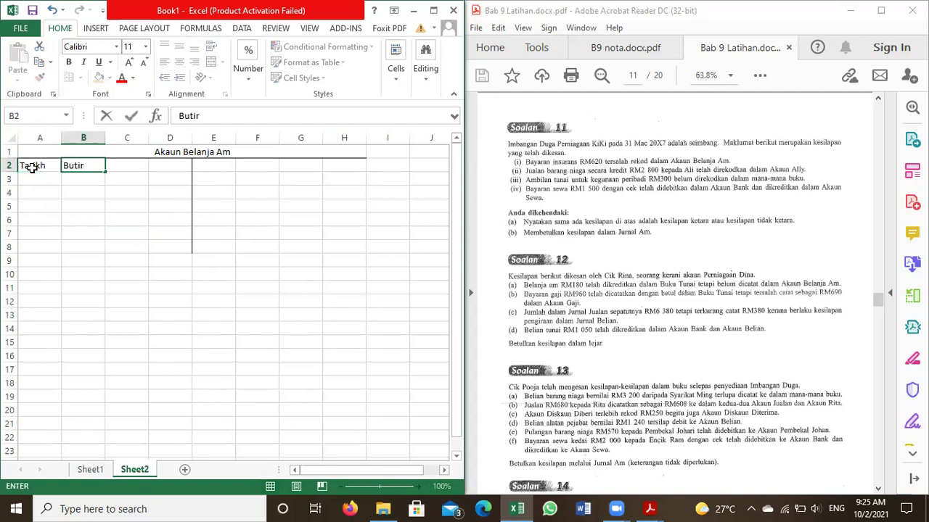
{"action": "key", "text": "Tab"}
{"action": "type", "text": "F"}
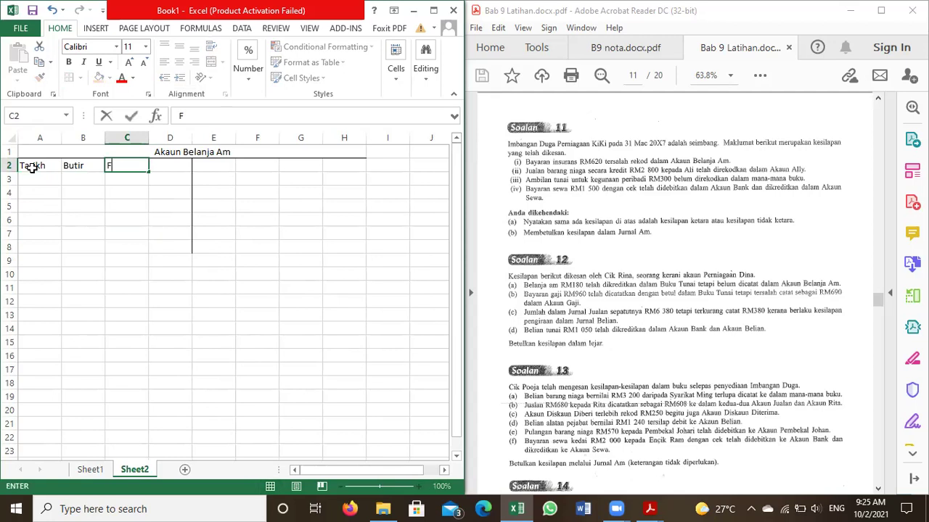
{"action": "type", "text": "olio"}
{"action": "key", "text": "Tab"}
{"action": "type", "text": "Jumlah"}
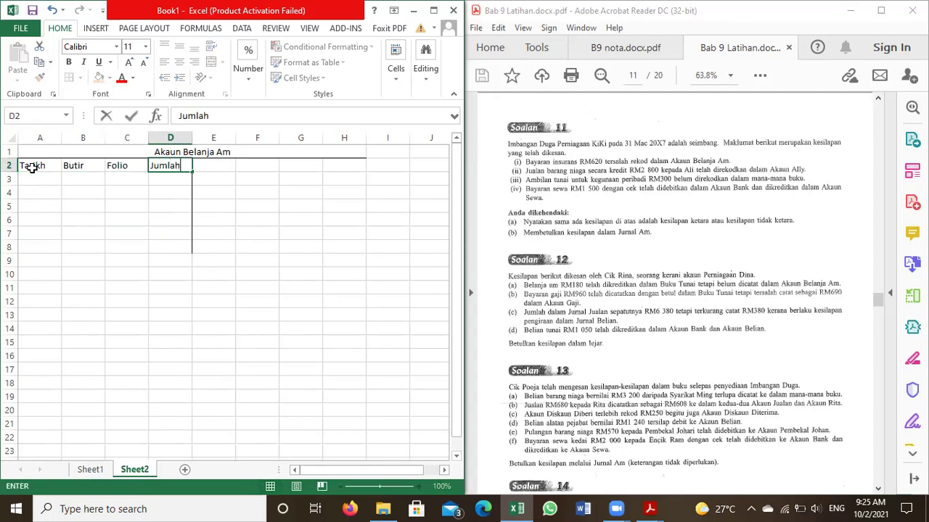
Enter the credit-side headings Tarikh, Butir, Folio and Jumlah in cells E2 to H2
{"action": "left_click", "coordinate": [209, 167]}
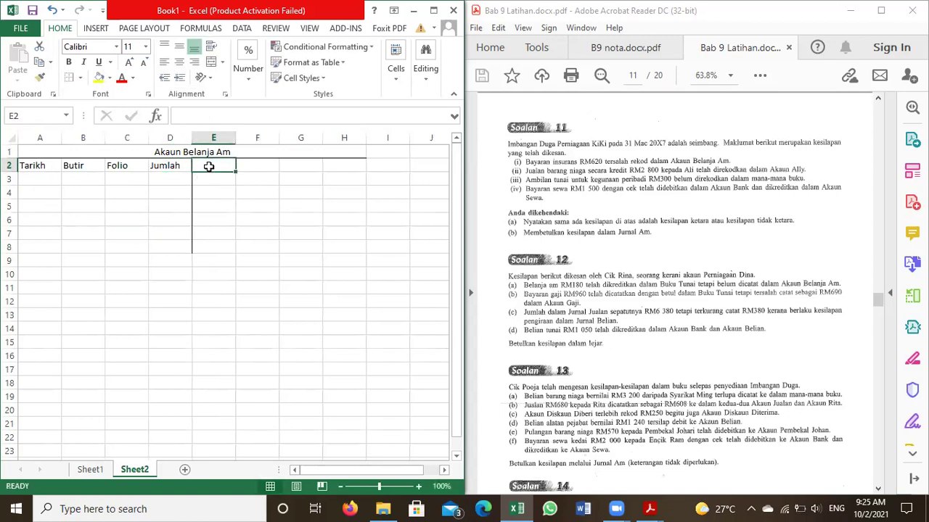
{"action": "type", "text": "Tarikh"}
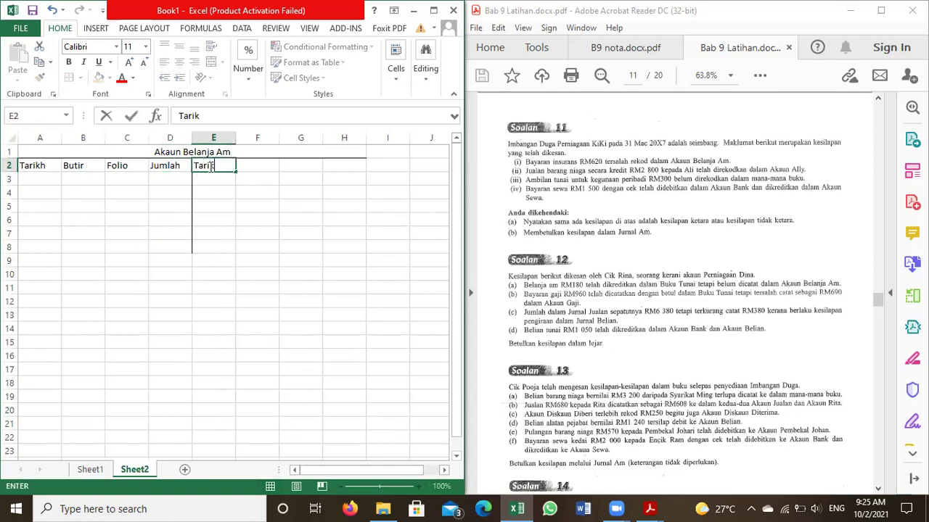
{"action": "key", "text": "Tab"}
{"action": "type", "text": "Buti"}
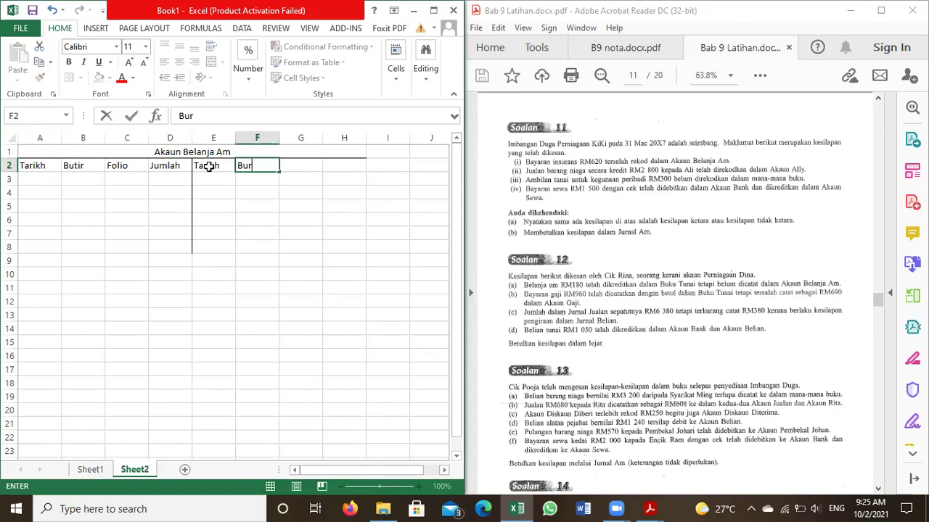
{"action": "type", "text": "r"}
{"action": "key", "text": "Tab"}
{"action": "type", "text": "Folio"}
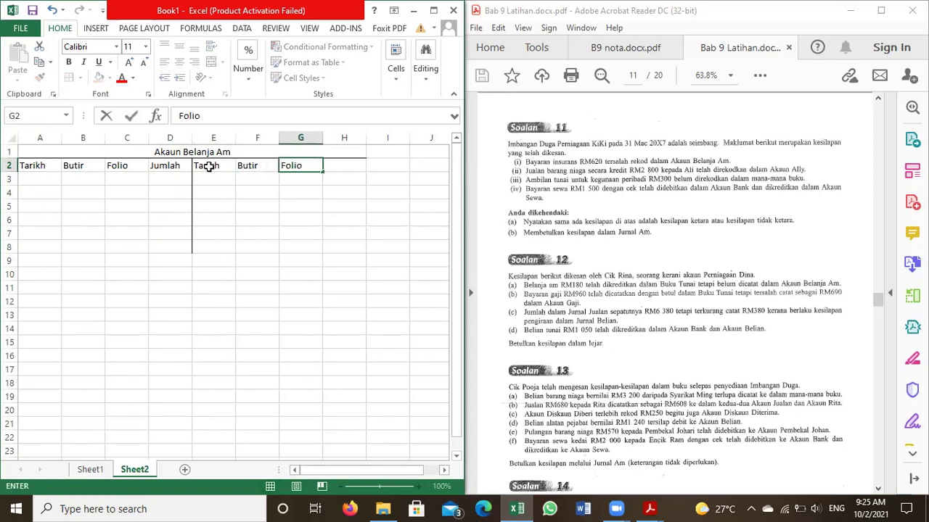
{"action": "key", "text": "Tab"}
{"action": "type", "text": "Jumlah"}
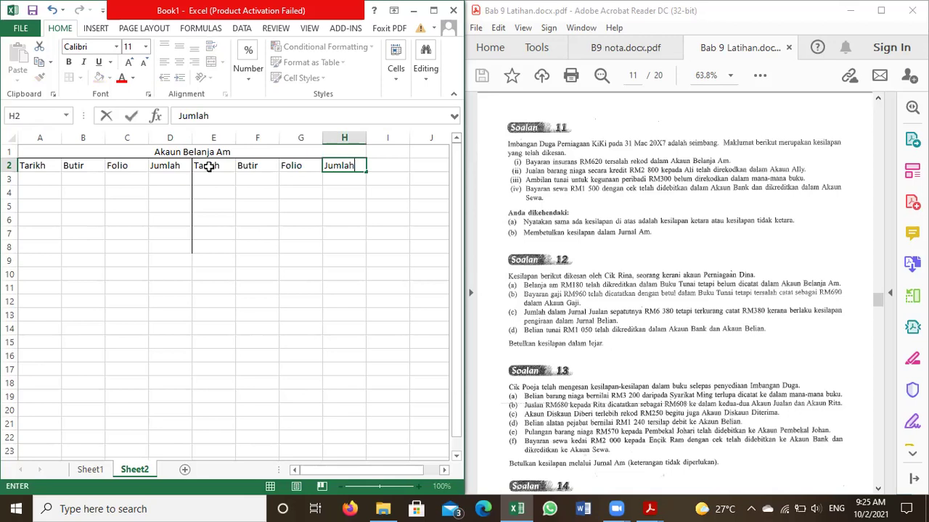
{"action": "left_click", "coordinate": [257, 272]}
Record the debit entry "Tunai" in cell B3 with the amount 180 in cell D3
{"action": "left_click", "coordinate": [39, 177]}
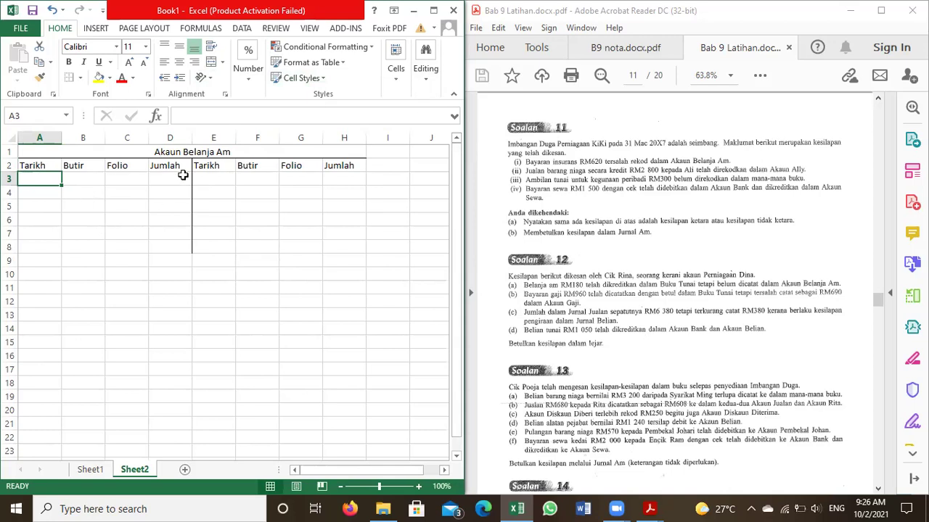
{"action": "left_click", "coordinate": [87, 178]}
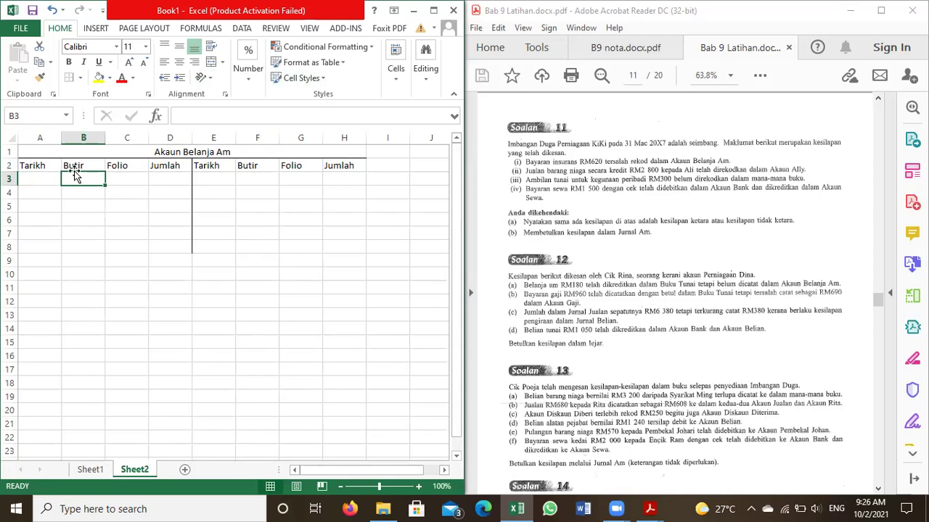
{"action": "type", "text": "Tun"}
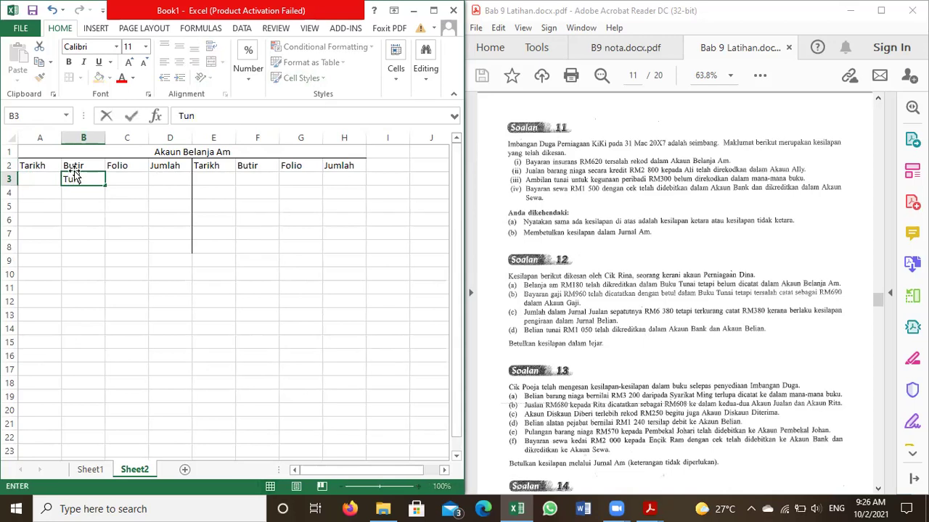
{"action": "type", "text": "ai"}
{"action": "left_click", "coordinate": [172, 177]}
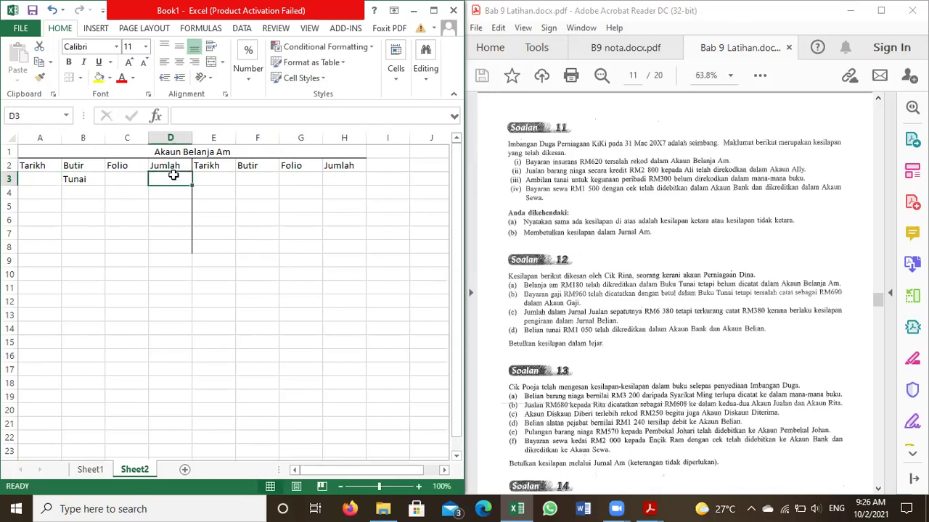
{"action": "type", "text": "180"}
{"action": "left_click", "coordinate": [171, 258]}
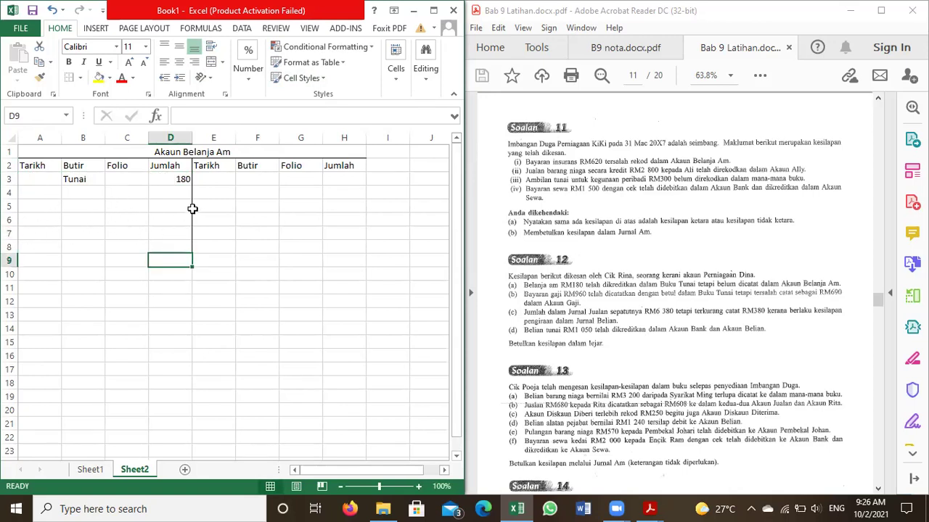
Remove the borders from cells D6 to D8 to shorten the T-account's vertical line
{"action": "left_click_drag", "start_coordinate": [177, 221], "coordinate": [181, 248]}
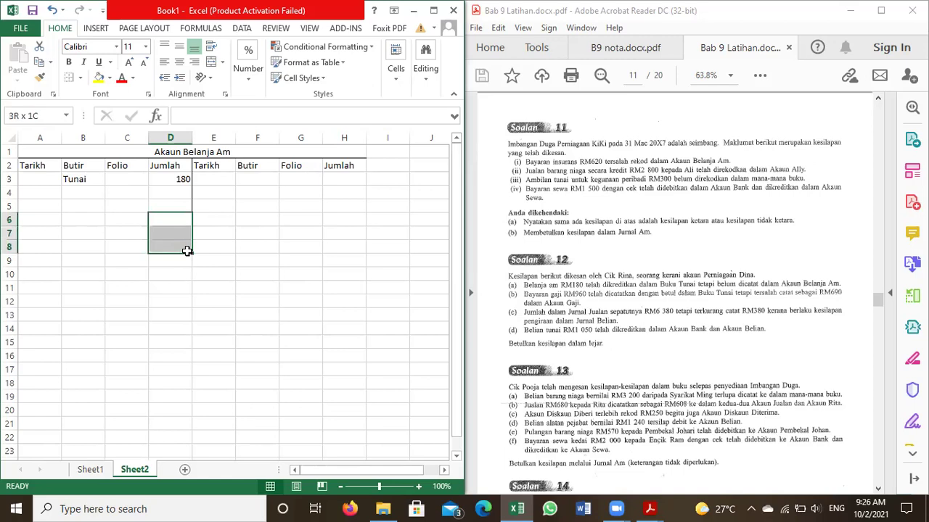
{"action": "left_click", "coordinate": [80, 78]}
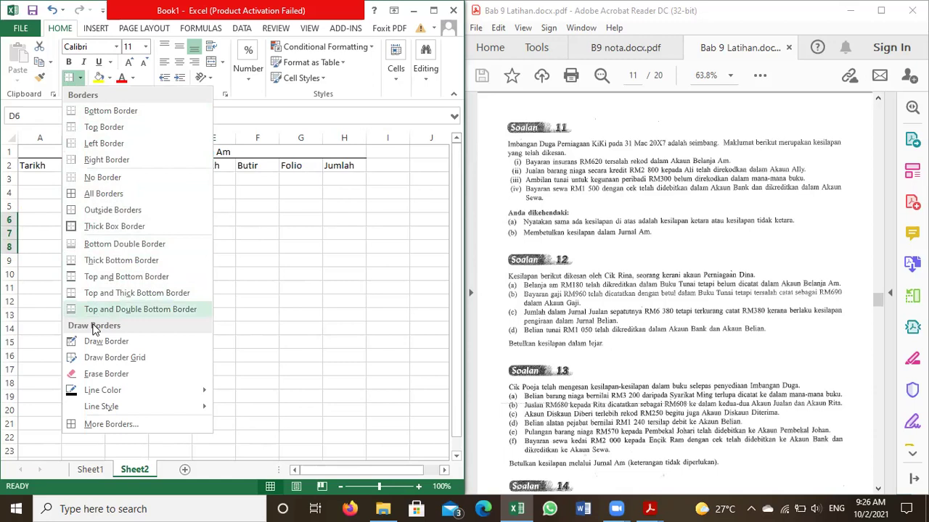
{"action": "left_click", "coordinate": [138, 177]}
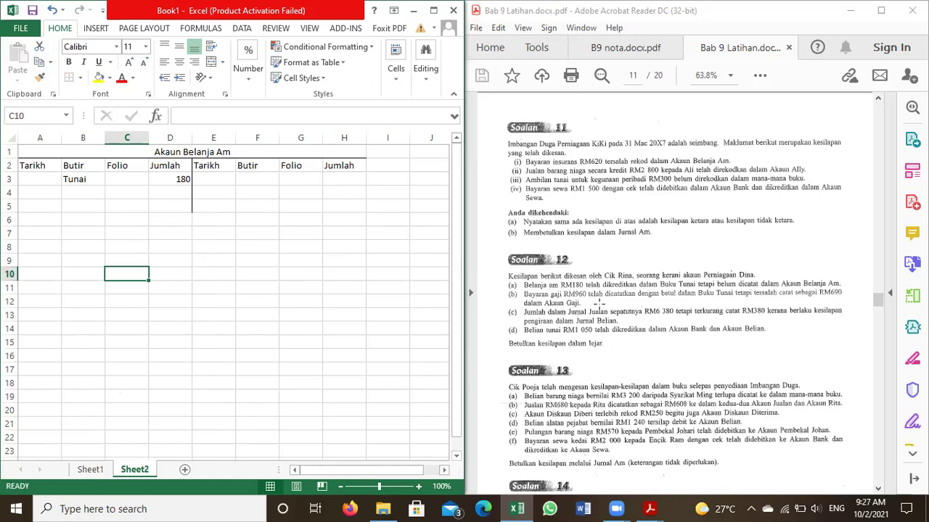
Copy the Akaun Belanja Am ledger in cells A1 to H5 and paste it starting at cell A7
{"action": "left_click", "coordinate": [131, 181]}
{"action": "left_click_drag", "start_coordinate": [46, 150], "coordinate": [211, 207]}
{"action": "key", "text": "ctrl+c"}
{"action": "left_click", "coordinate": [41, 236]}
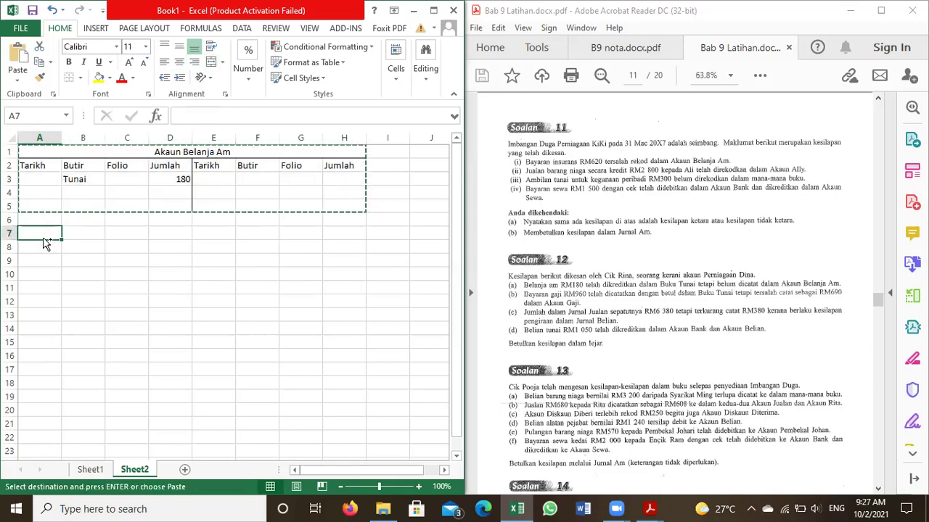
{"action": "key", "text": "ctrl+v"}
Change the title of the copied ledger in row 7 to "Akaun Gaji"
{"action": "left_click", "coordinate": [222, 236]}
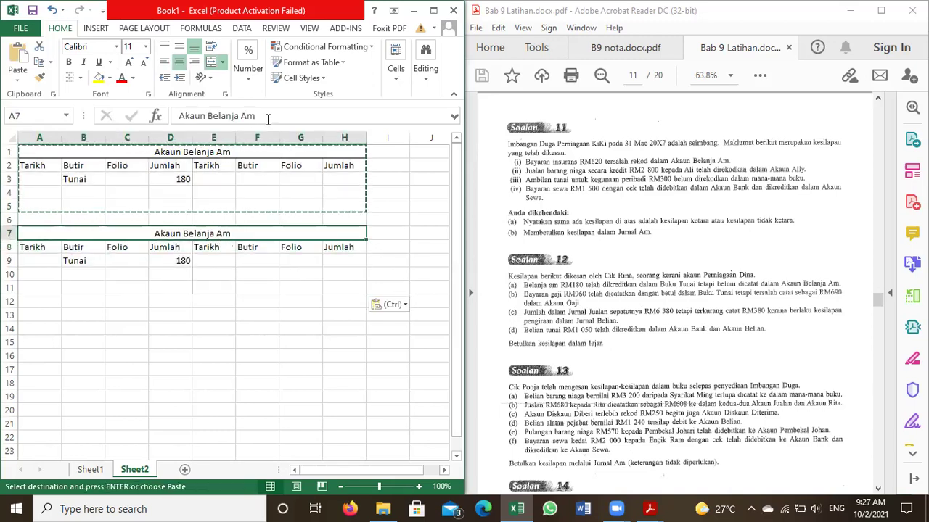
{"action": "left_click_drag", "start_coordinate": [267, 120], "coordinate": [208, 121]}
{"action": "type", "text": "Gaji"}
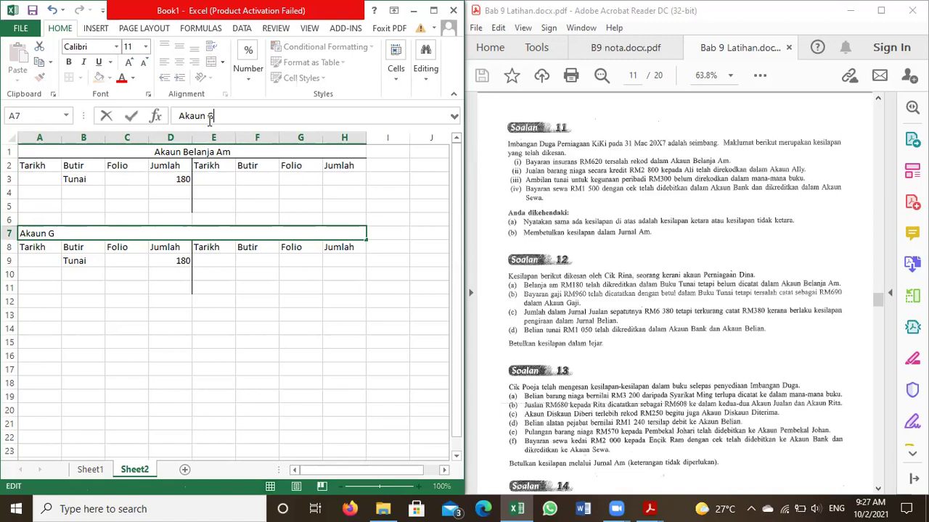
{"action": "left_click", "coordinate": [266, 309]}
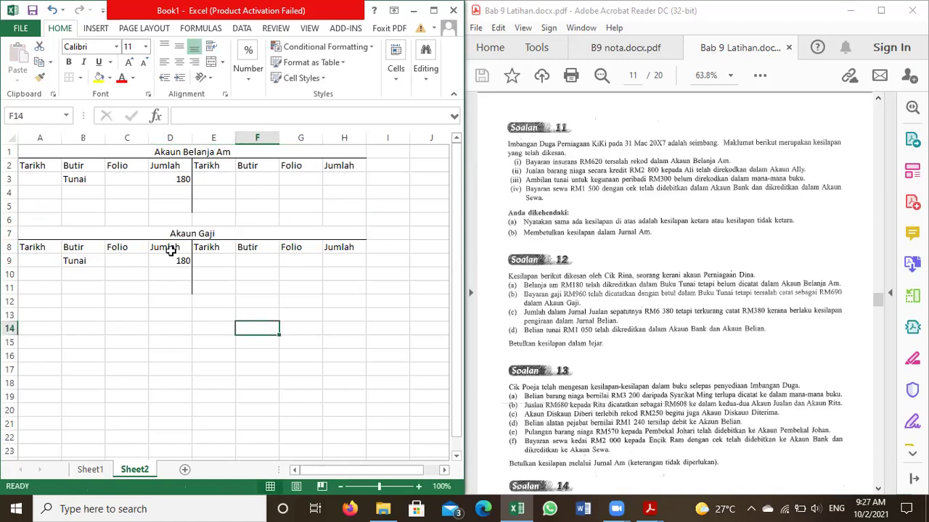
Change the Tunai debit amount in cell D9 of Akaun Gaji to 690
{"action": "left_click", "coordinate": [71, 261]}
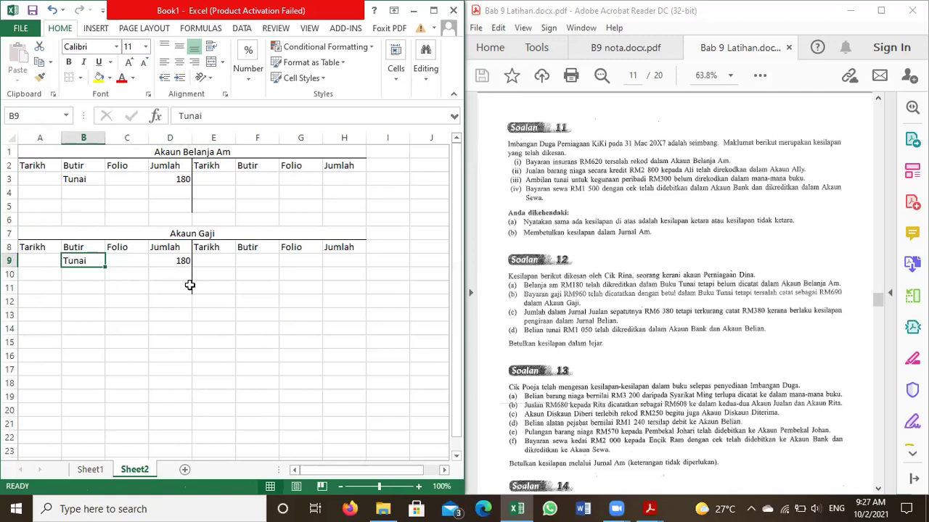
{"action": "left_click", "coordinate": [183, 264]}
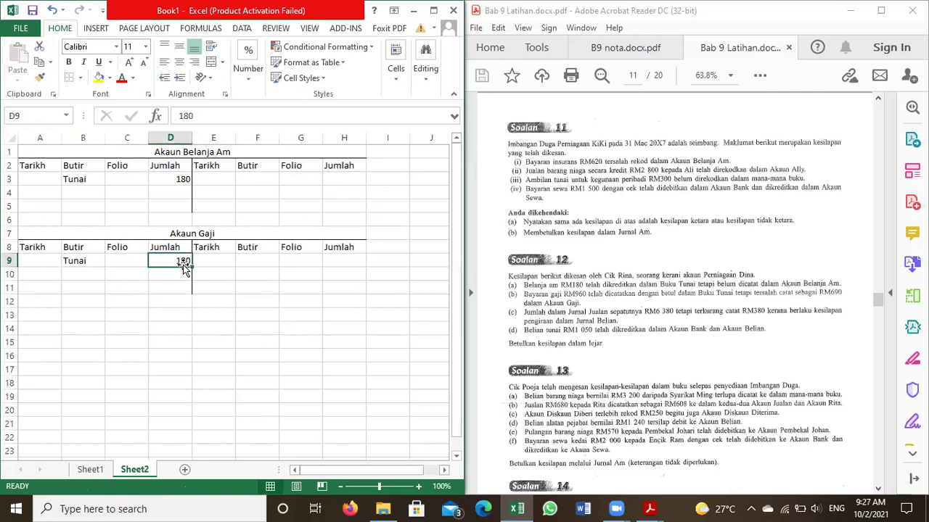
{"action": "key", "text": "BackSpace"}
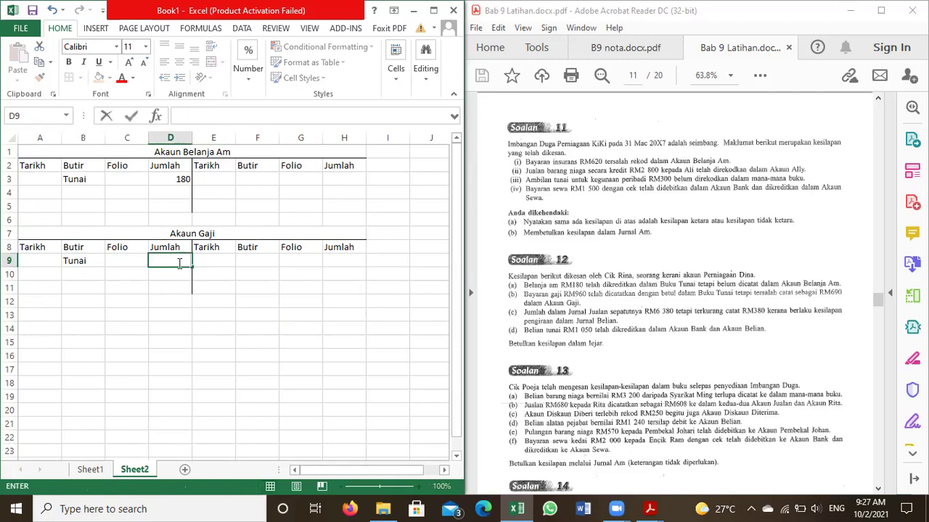
{"action": "type", "text": "690"}
{"action": "left_click", "coordinate": [186, 313]}
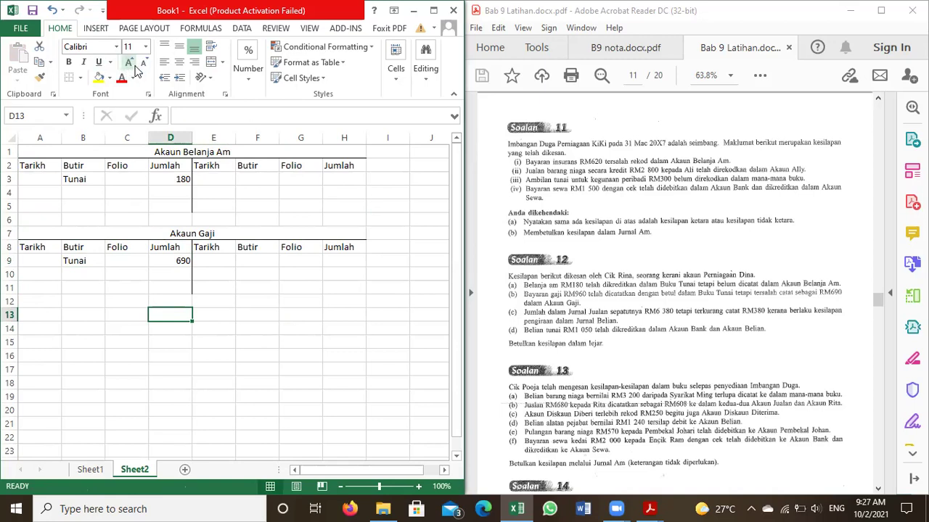
{"action": "left_click", "coordinate": [174, 264]}
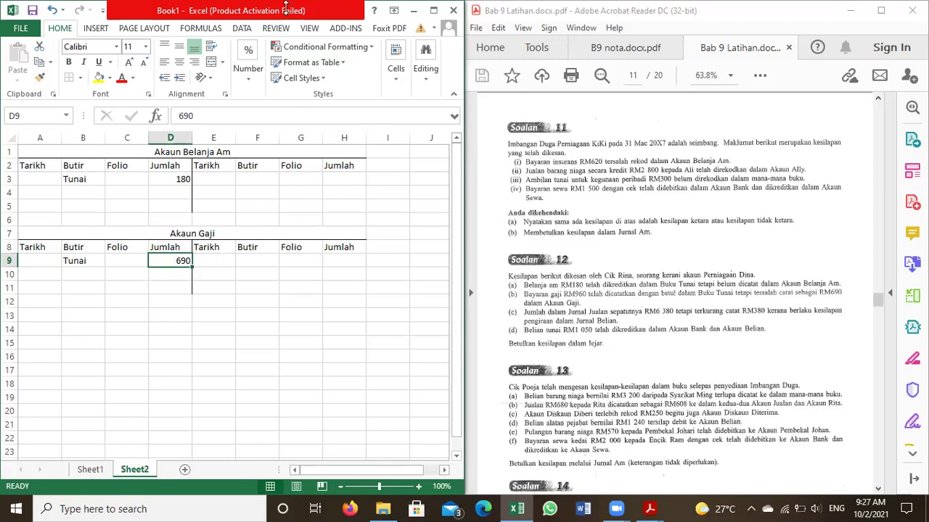
{"action": "left_click", "coordinate": [111, 62]}
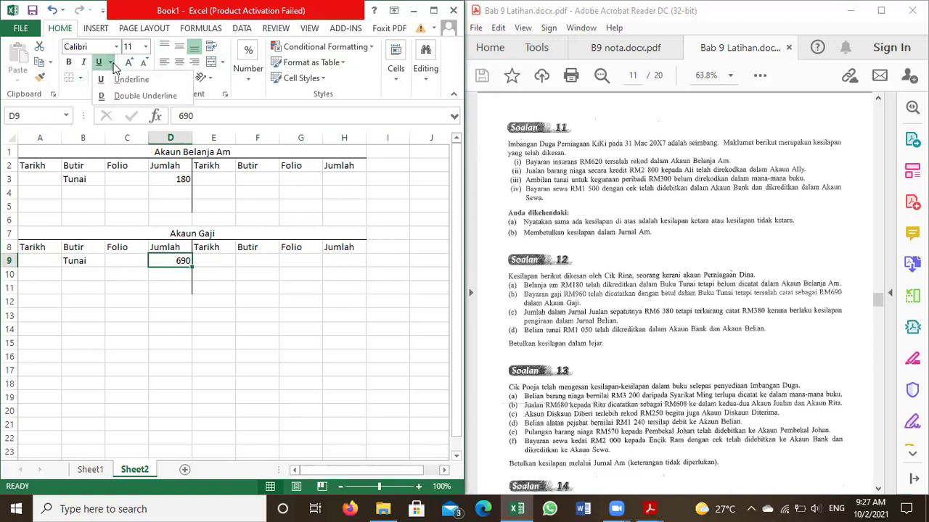
{"action": "left_click", "coordinate": [111, 63]}
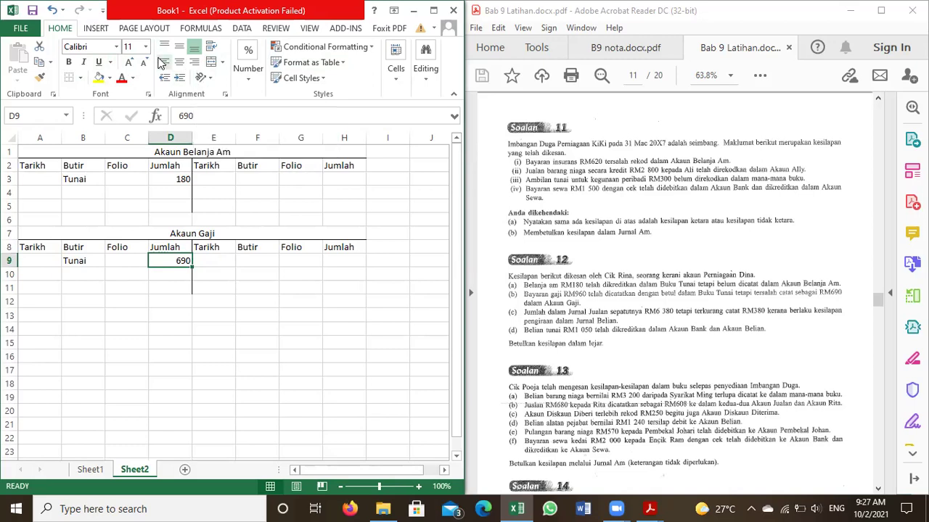
{"action": "left_click", "coordinate": [177, 299]}
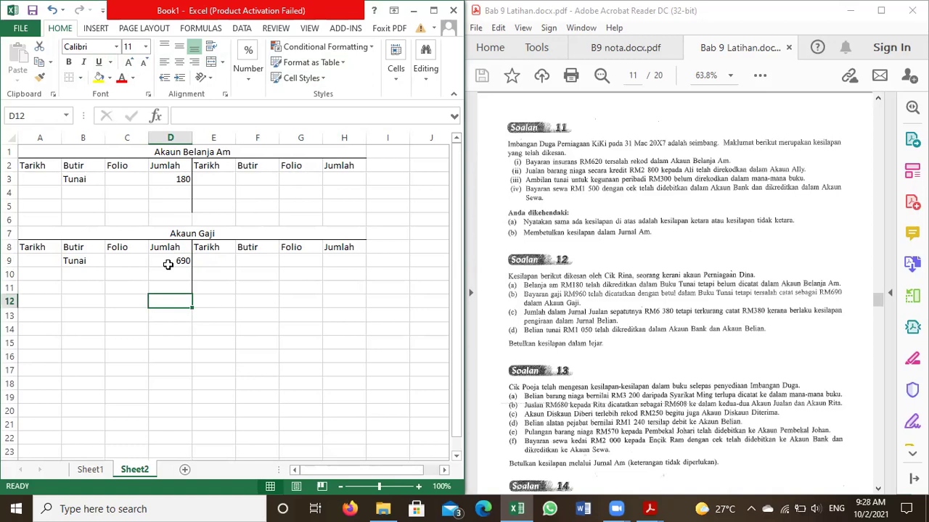
{"action": "left_click", "coordinate": [170, 277]}
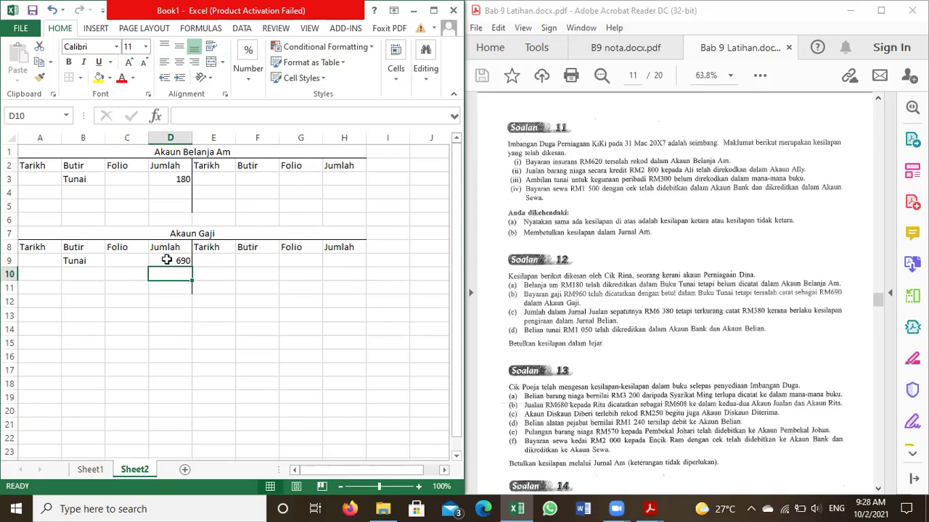
{"action": "key", "text": "alt+h"}
{"action": "key", "text": "z"}
{"action": "key", "text": "n"}
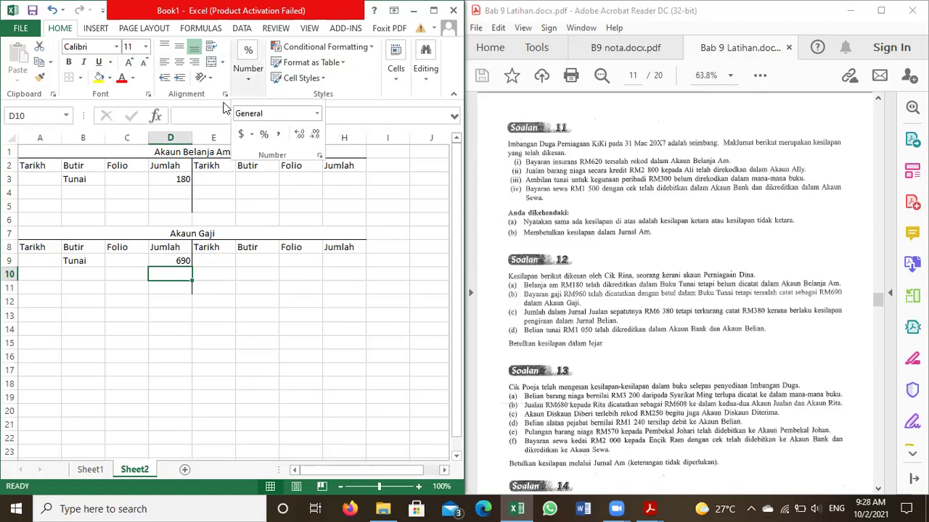
{"action": "key", "text": "Escape"}
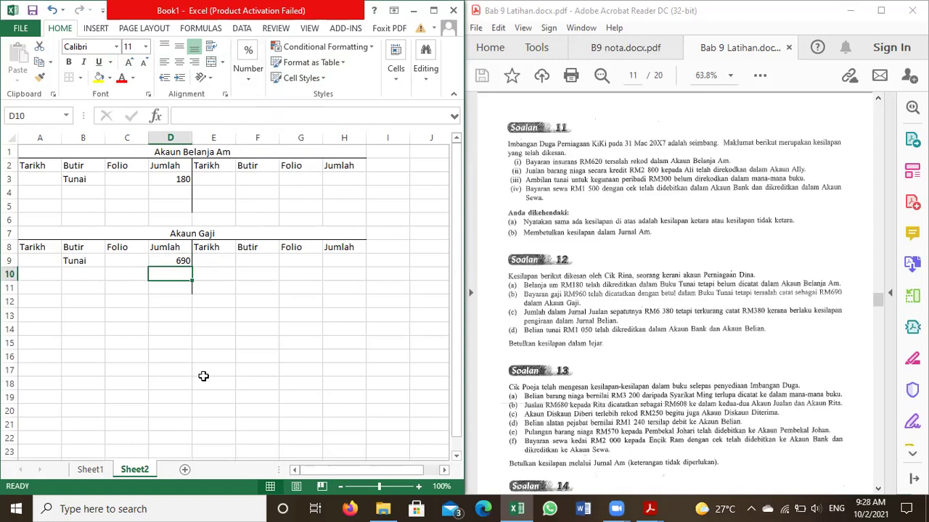
Enter the correct salary amount 960 in cell D10, below the 690 entry
{"action": "left_click", "coordinate": [170, 259]}
{"action": "left_click", "coordinate": [169, 280]}
{"action": "type", "text": "96"}
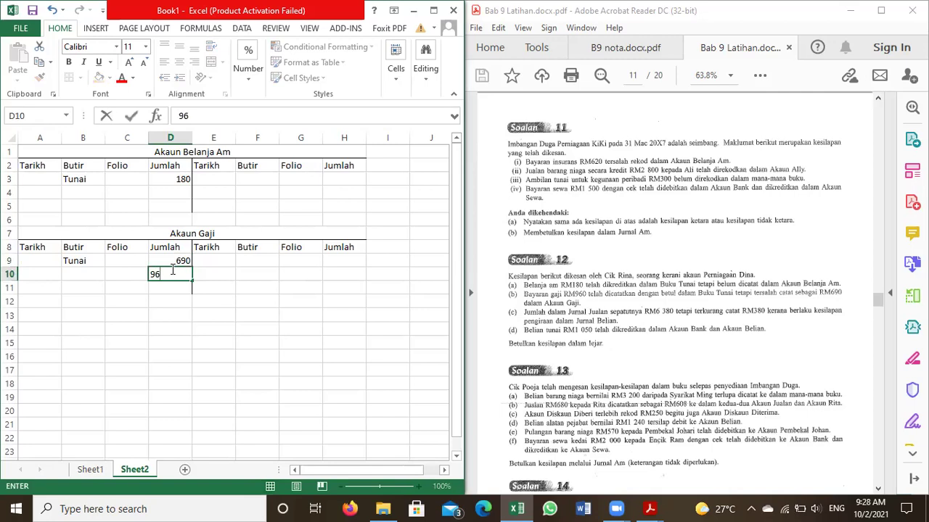
{"action": "type", "text": "0"}
{"action": "key", "text": "Return"}
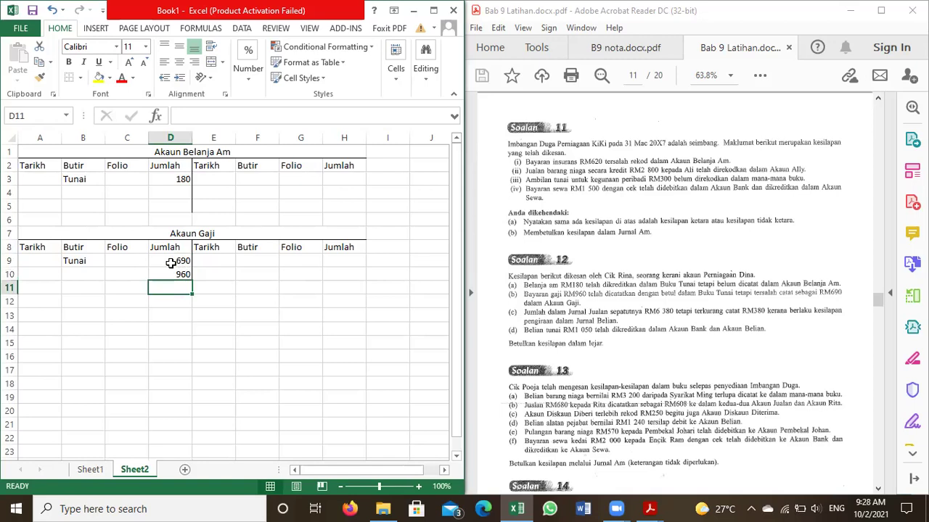
Append "(cancel)" to the 690 amount in cell D9 and widen column D to fit the text
{"action": "left_click", "coordinate": [174, 263]}
{"action": "left_click", "coordinate": [211, 119]}
{"action": "type", "text": "(c"}
{"action": "type", "text": "ancel"}
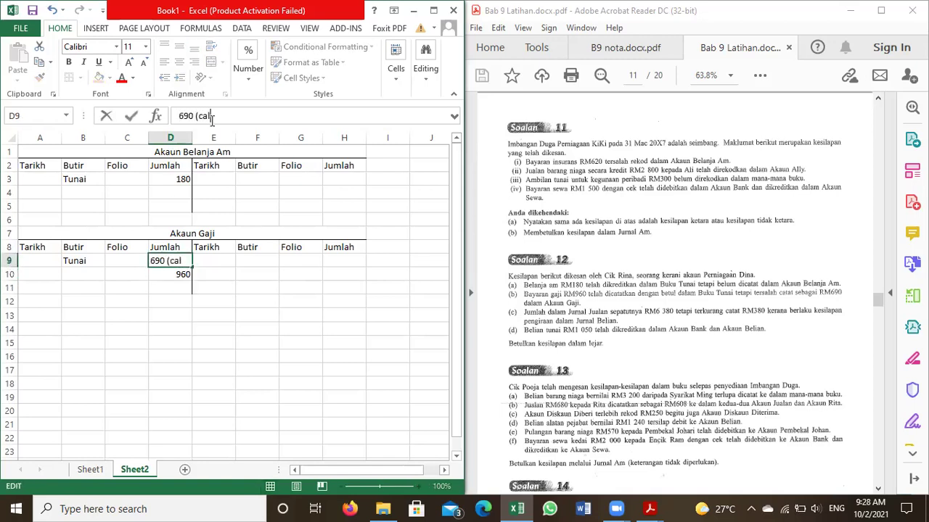
{"action": "type", "text": ")"}
{"action": "left_click", "coordinate": [129, 332]}
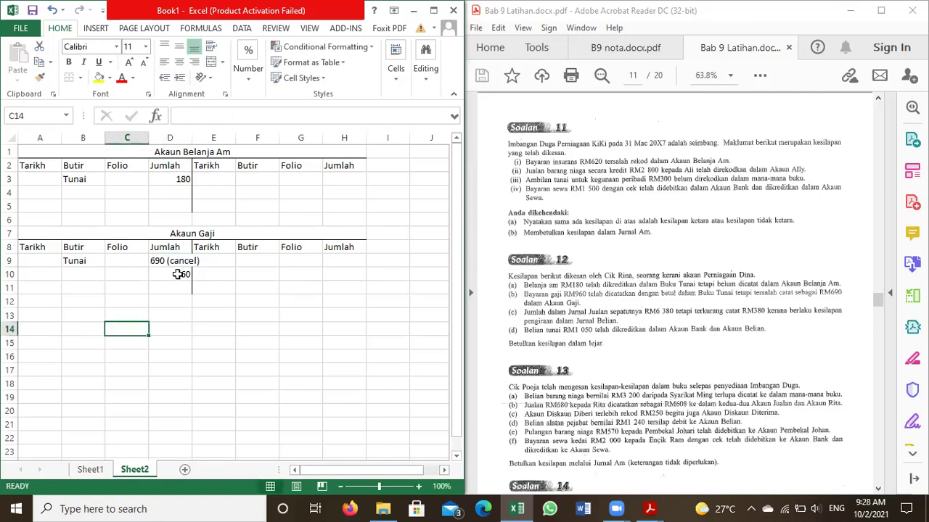
{"action": "left_click_drag", "start_coordinate": [192, 138], "coordinate": [203, 138]}
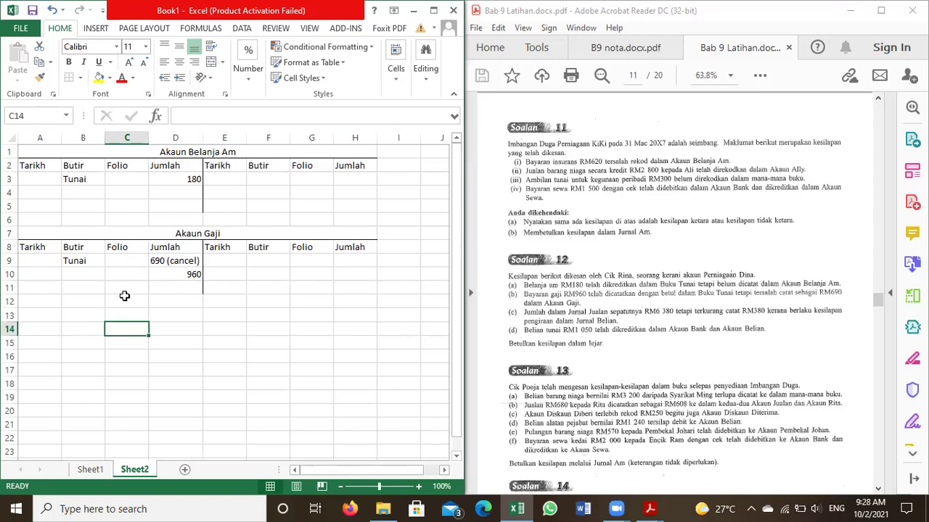
Enter a person's name as a signature in cell D11 under the corrected amount and italicize it
{"action": "left_click", "coordinate": [161, 288]}
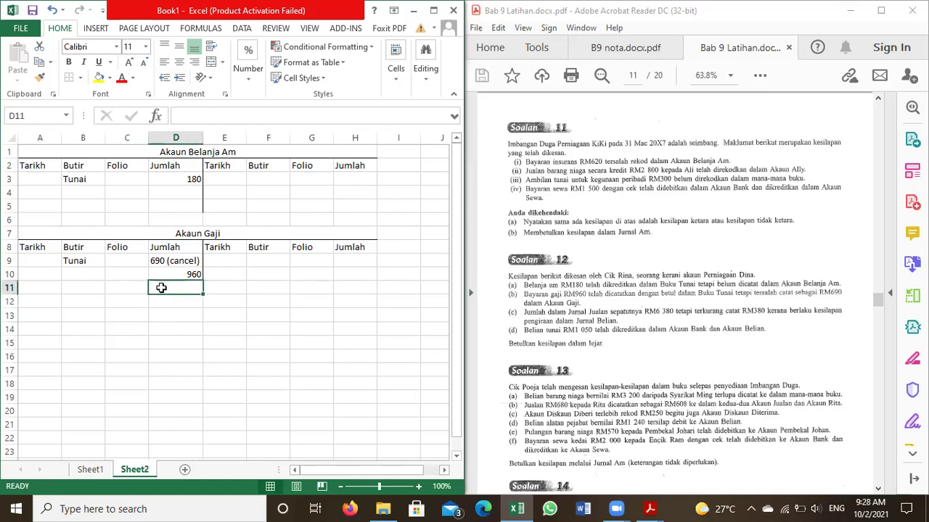
{"action": "type", "text": "Ali"}
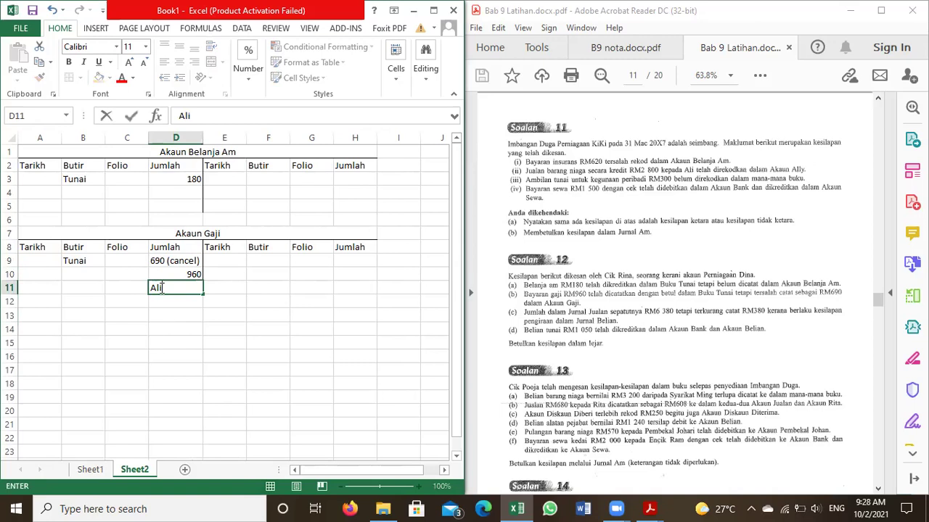
{"action": "left_click", "coordinate": [179, 356]}
{"action": "left_click", "coordinate": [175, 294]}
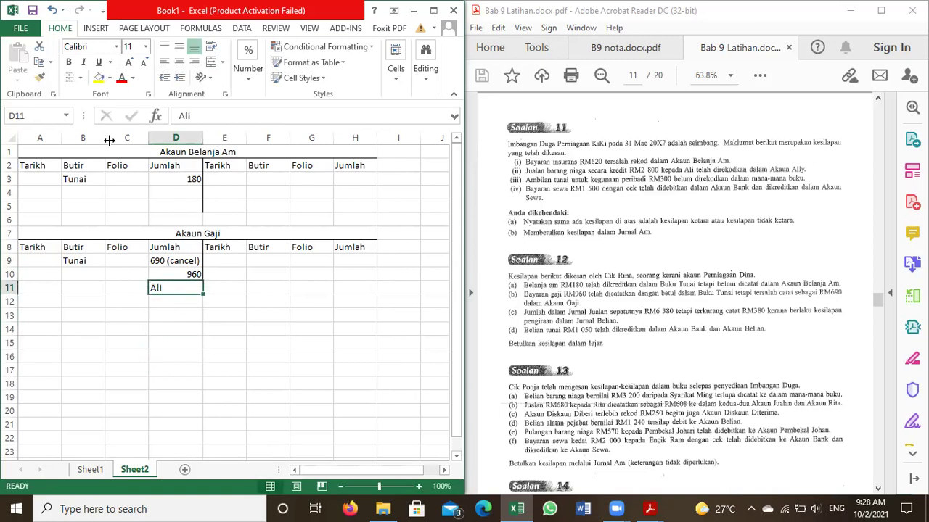
{"action": "left_click", "coordinate": [84, 63]}
{"action": "left_click", "coordinate": [176, 313]}
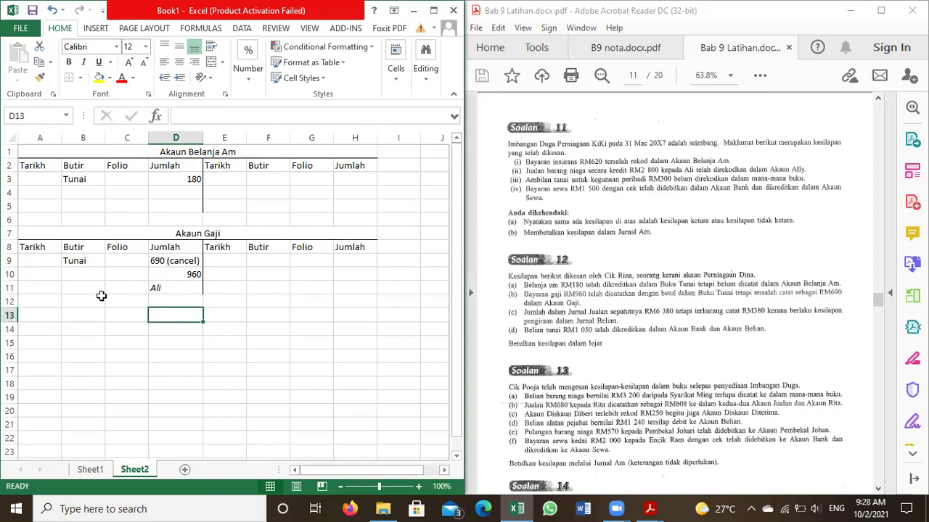
Replace the signature in cell D11 with the first name of the clerk in Soalan 12
{"action": "left_click", "coordinate": [167, 288]}
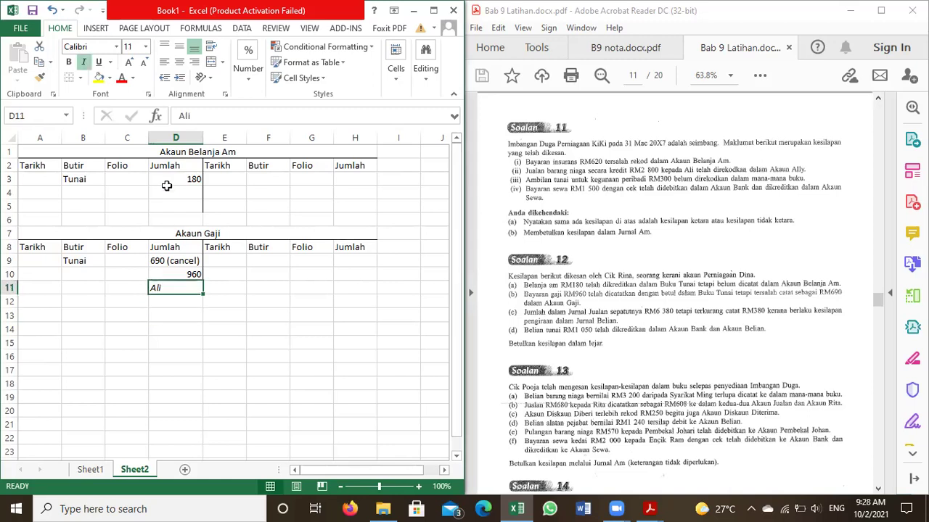
{"action": "double_click", "coordinate": [174, 116]}
{"action": "type", "text": "Rina"}
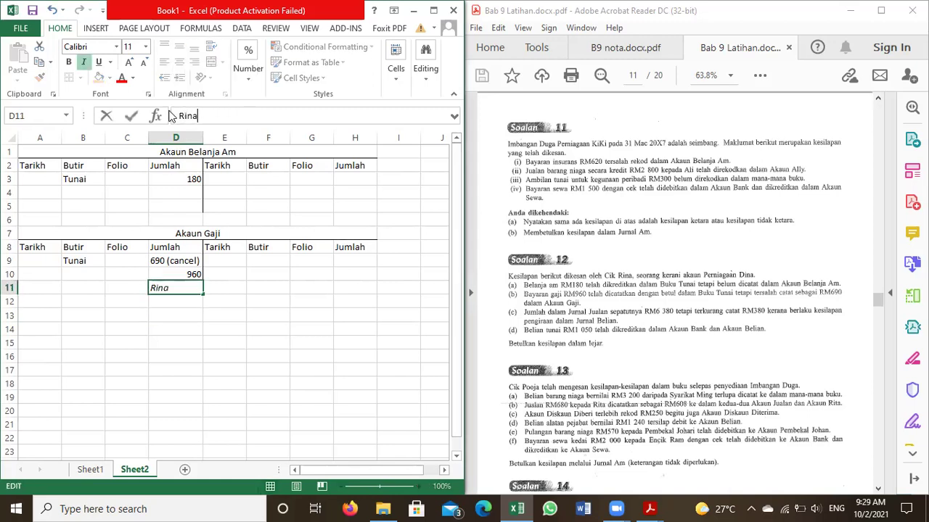
{"action": "left_click", "coordinate": [136, 357]}
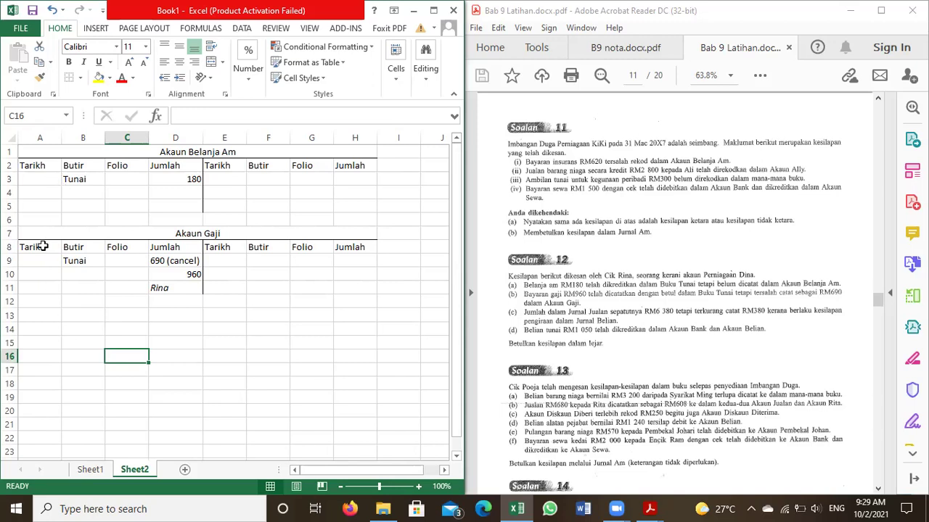
Copy the Akaun Gaji ledger in cells A7 to H11 and paste it starting at cell A13
{"action": "left_click_drag", "start_coordinate": [39, 232], "coordinate": [196, 284]}
{"action": "key", "text": "ctrl+c"}
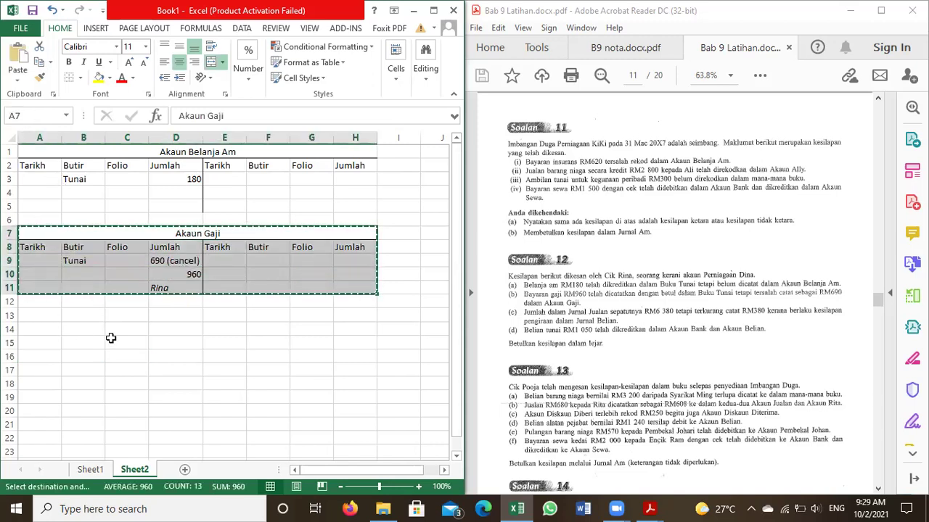
{"action": "left_click", "coordinate": [45, 316]}
{"action": "key", "text": "ctrl+v"}
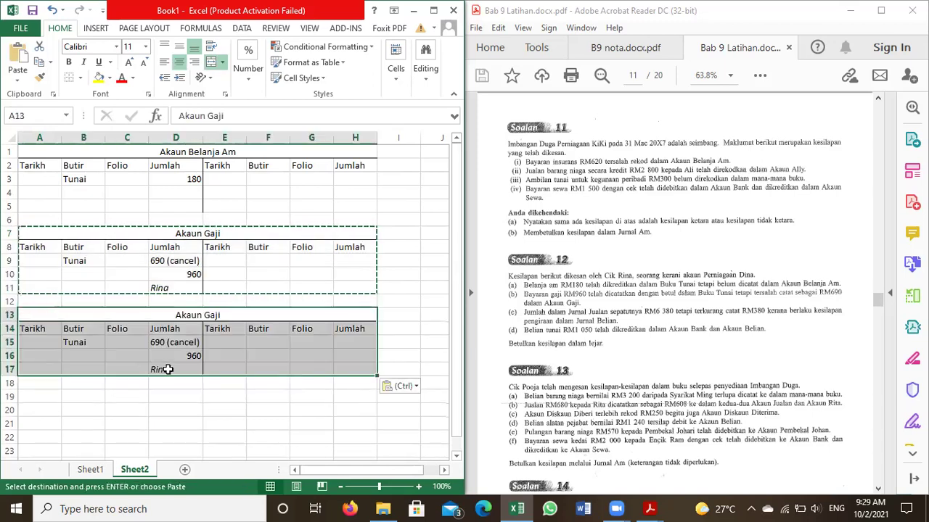
Change the title of the copied ledger in row 13 to "Akaun Jualan"
{"action": "double_click", "coordinate": [210, 117]}
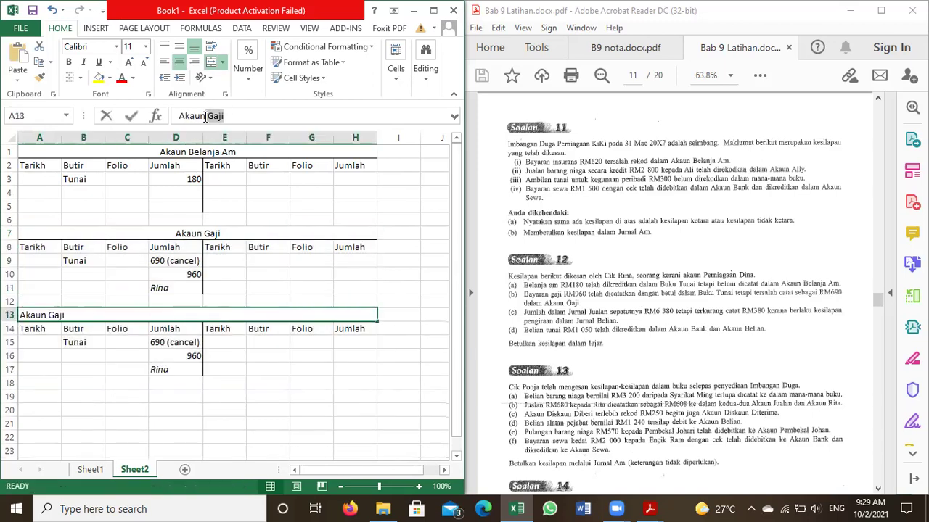
{"action": "type", "text": "Jualan"}
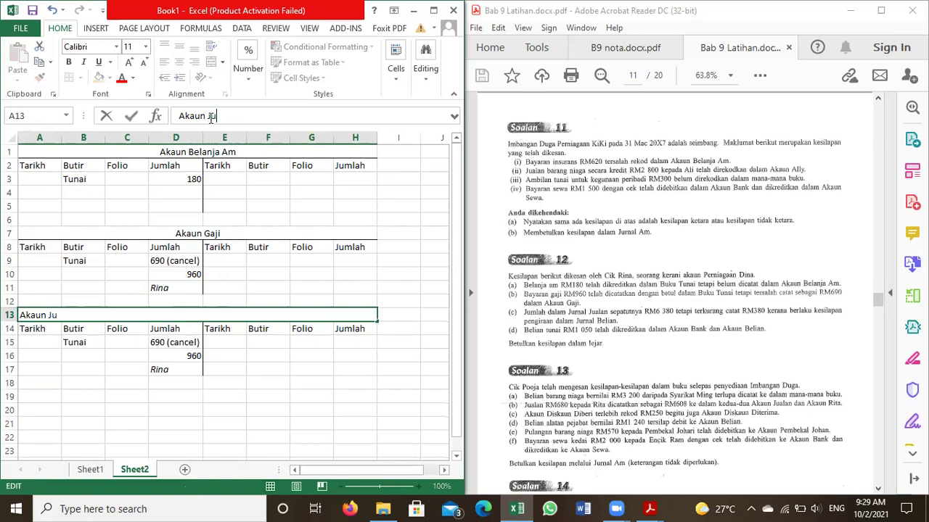
{"action": "left_click", "coordinate": [180, 371]}
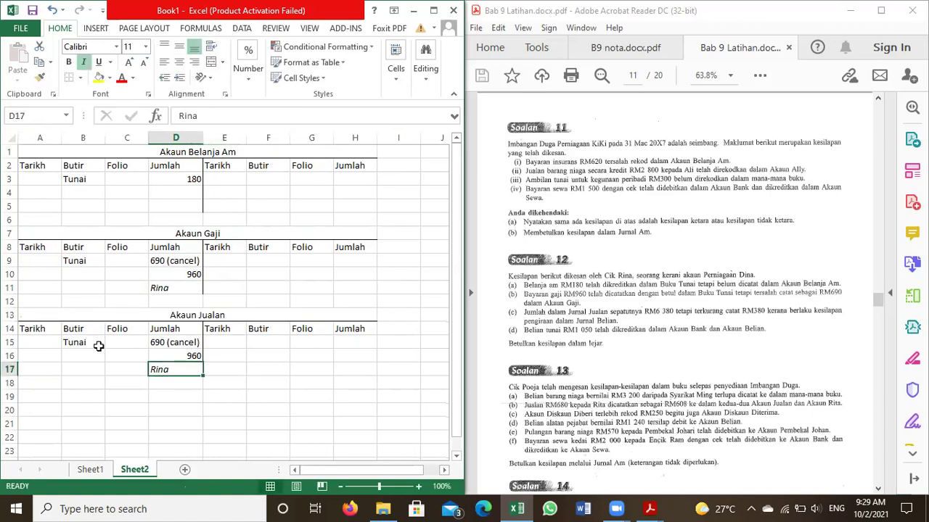
Clear the copied debit entries from cell B15 and cells D15 to D17 of Akaun Jualan
{"action": "left_click", "coordinate": [81, 341]}
{"action": "key", "text": "BackSpace"}
{"action": "left_click", "coordinate": [161, 342]}
{"action": "key", "text": "BackSpace"}
{"action": "left_click", "coordinate": [175, 356]}
{"action": "key", "text": "BackSpace"}
{"action": "left_click", "coordinate": [174, 368]}
{"action": "key", "text": "BackSpace"}
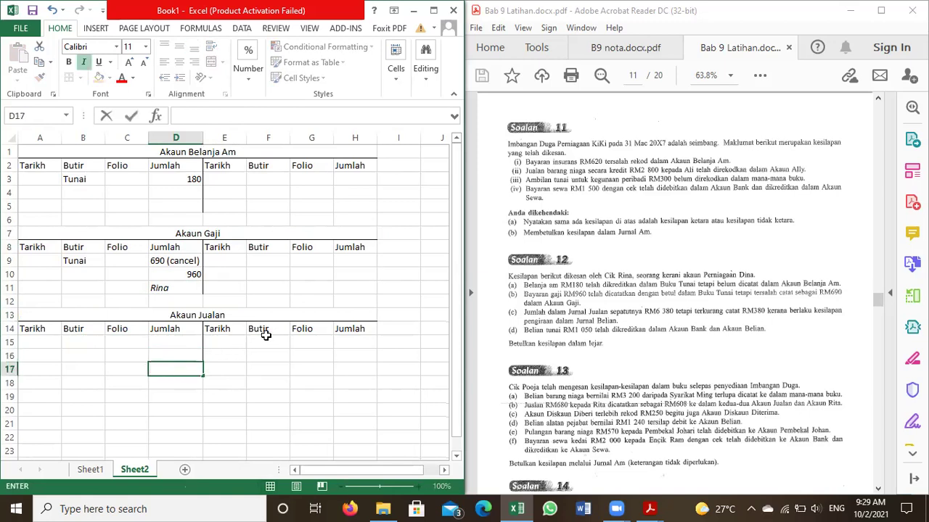
Record the credit entry "Belian" in cell F15 with the amount 6000 in cell H15
{"action": "left_click", "coordinate": [272, 339]}
{"action": "type", "text": "B"}
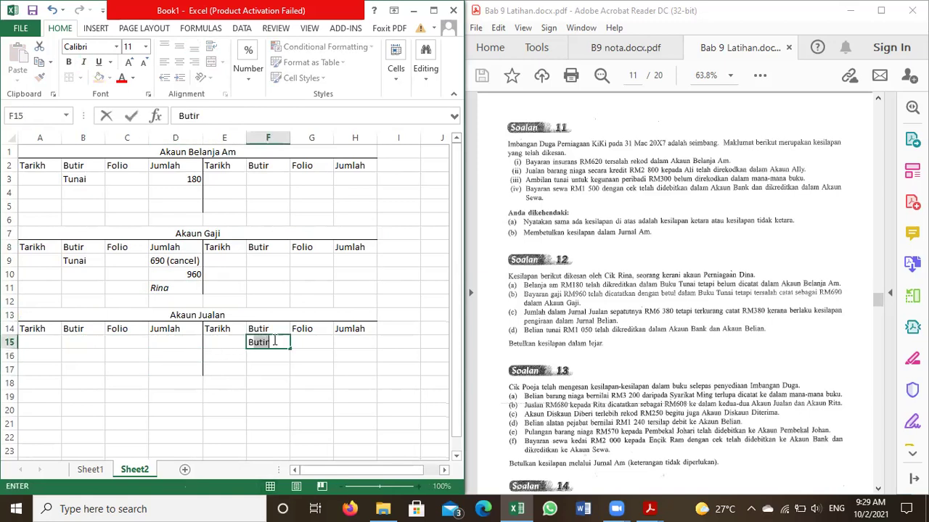
{"action": "type", "text": "elian"}
{"action": "left_click", "coordinate": [354, 342]}
{"action": "type", "text": "6000"}
{"action": "left_click", "coordinate": [265, 355]}
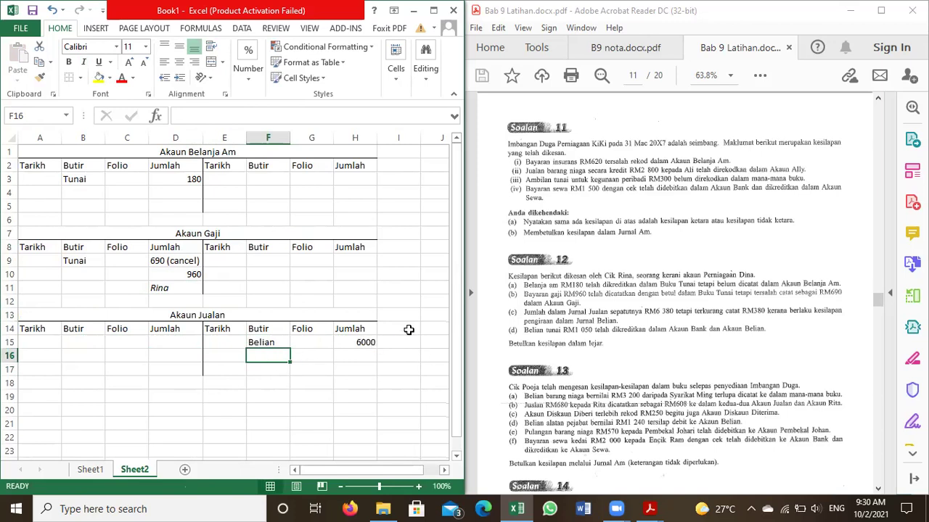
Append "(cancel)" to the 6000 amount in cell H15 of Akaun Jualan
{"action": "left_click", "coordinate": [353, 343]}
{"action": "left_click", "coordinate": [248, 112]}
{"action": "type", "text": "("}
{"action": "type", "text": "ncel)"}
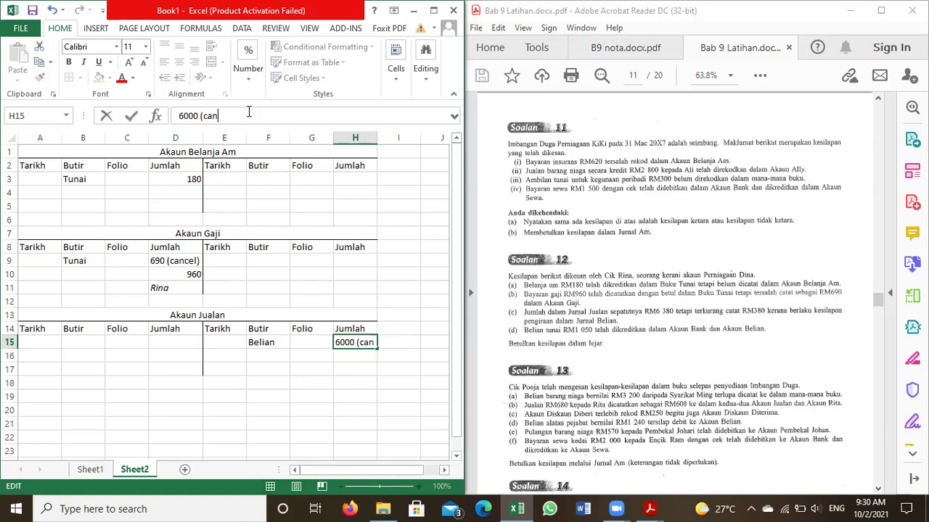
Enter the correct sales amount 6380 in cell H16, below the cancelled amount
{"action": "left_click", "coordinate": [352, 354]}
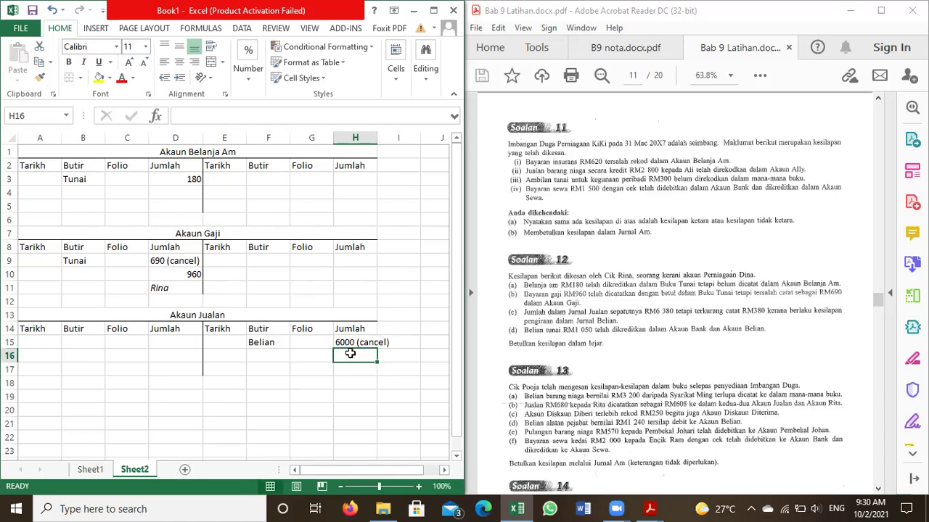
{"action": "type", "text": "6380"}
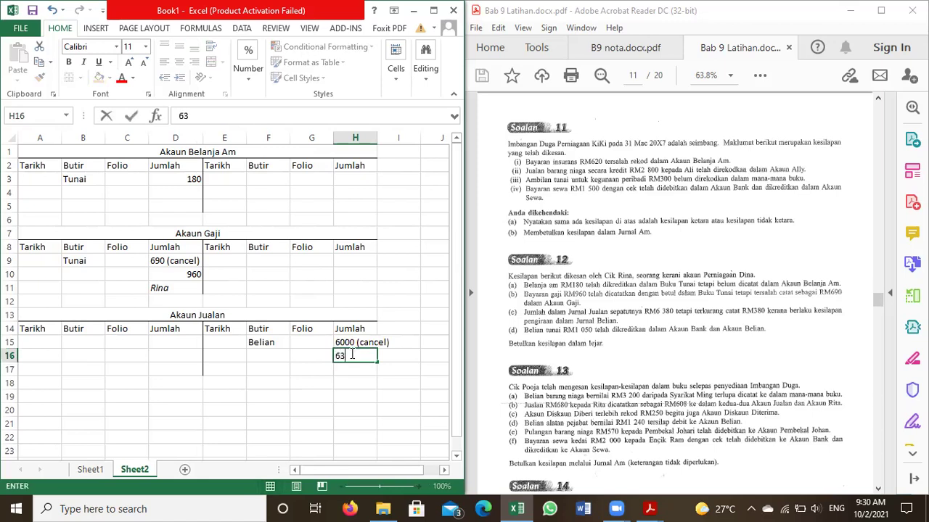
{"action": "left_click", "coordinate": [267, 393]}
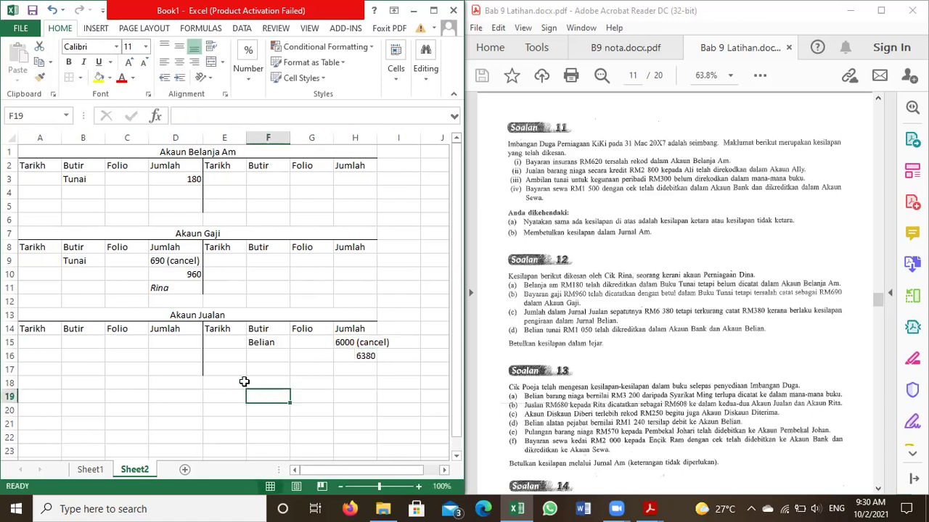
Copy the italic signature from cell D11 of Akaun Gaji into cell H17, below the corrected amount in Akaun Jualan
{"action": "left_click", "coordinate": [168, 290]}
{"action": "key", "text": "ctrl+c"}
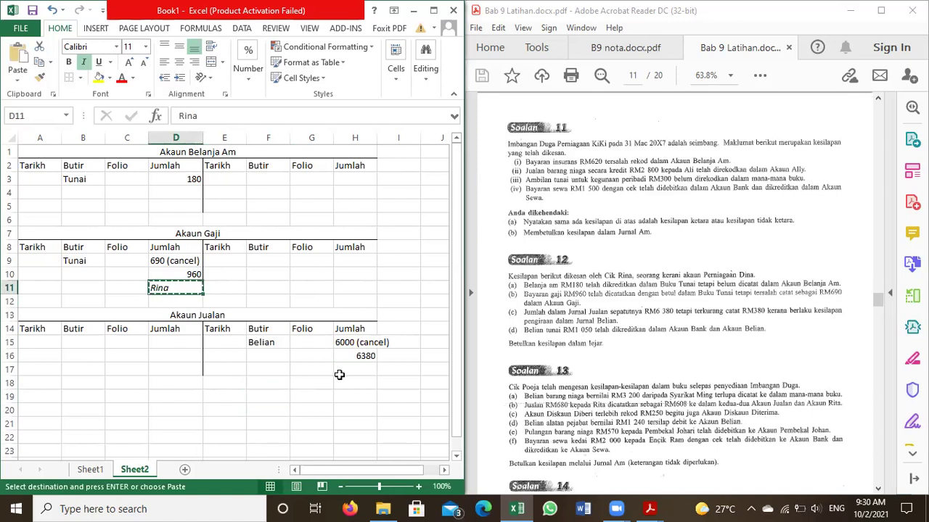
{"action": "left_click", "coordinate": [350, 369]}
{"action": "key", "text": "ctrl+v"}
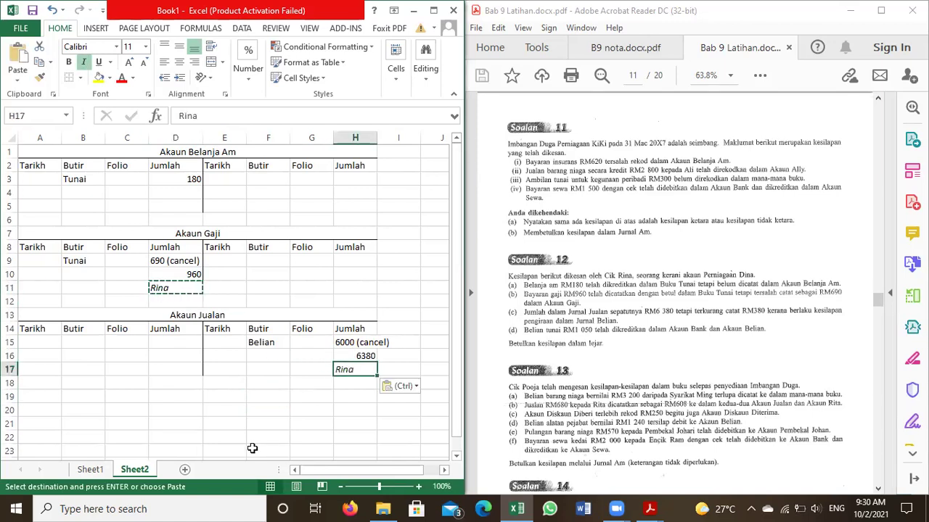
{"action": "left_click", "coordinate": [268, 437]}
{"action": "left_click", "coordinate": [238, 382]}
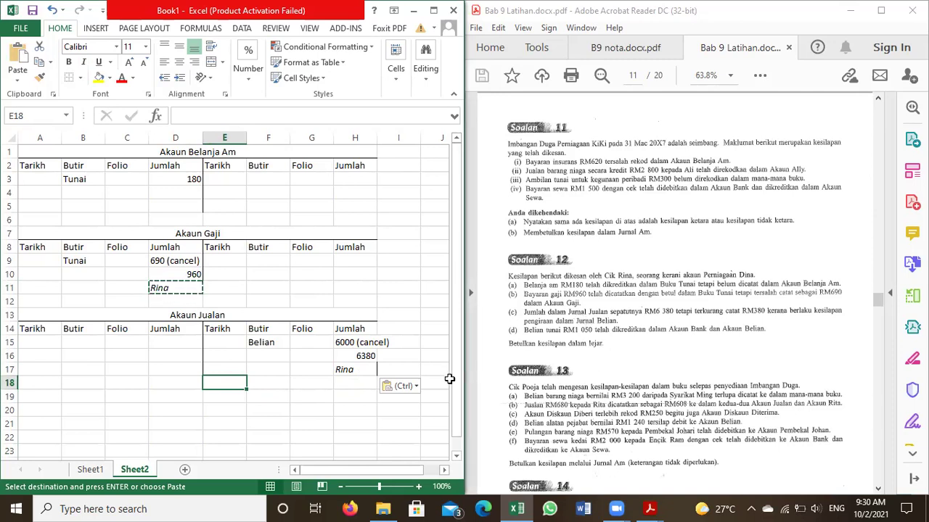
Duplicate the whole Akaun Jualan T-account, rows 13 to 17, into the rows starting at cell A19
{"action": "scroll", "coordinate": [102, 383], "scroll_direction": "down", "scroll_amount": 1}
{"action": "left_click", "coordinate": [109, 370]}
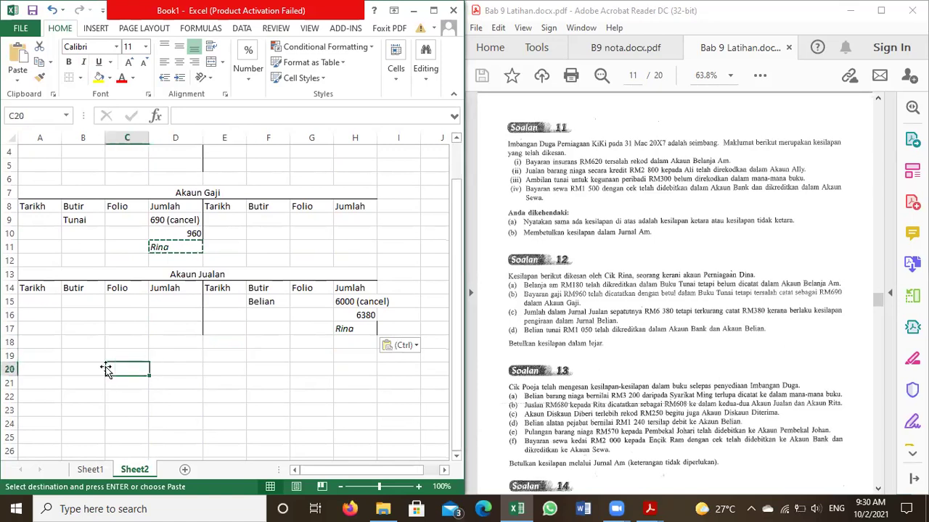
{"action": "left_click_drag", "start_coordinate": [64, 280], "coordinate": [175, 331]}
{"action": "key", "text": "ctrl+c"}
{"action": "left_click", "coordinate": [52, 357]}
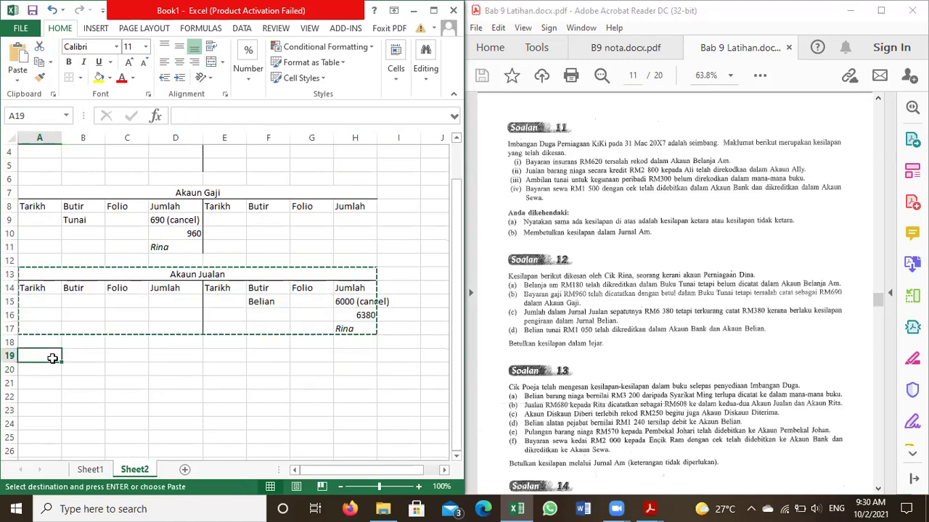
{"action": "key", "text": "ctrl+v"}
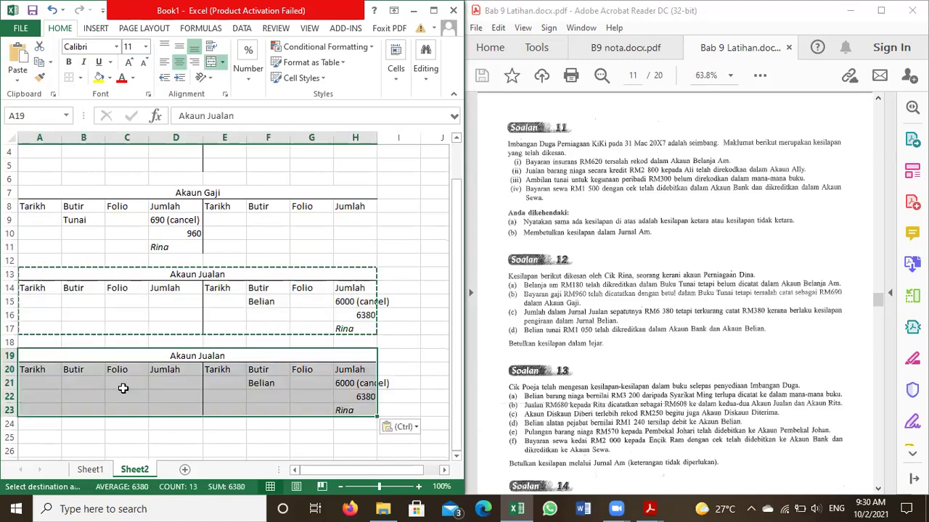
Clear the copied credit entries from cells H21 to H23 and cell F21 of the duplicated account
{"action": "left_click", "coordinate": [361, 410]}
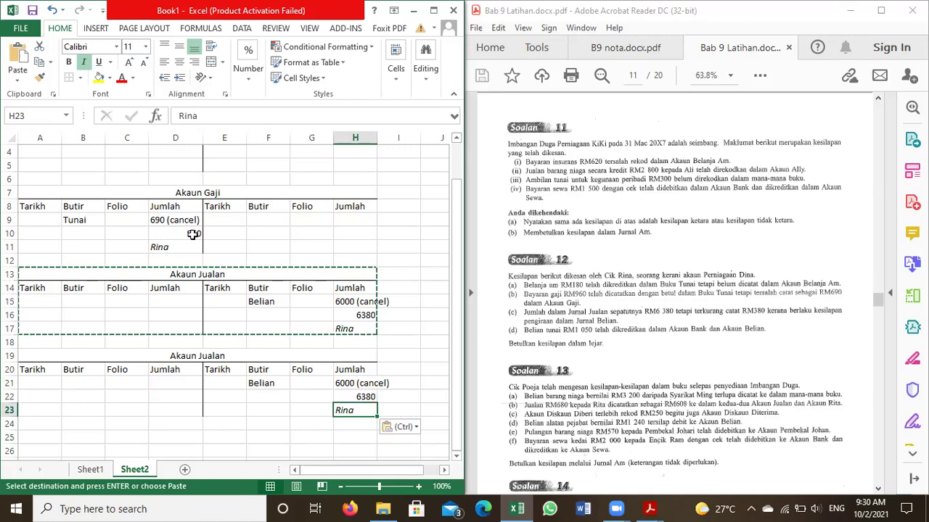
{"action": "key", "text": "Escape"}
{"action": "key", "text": "Delete"}
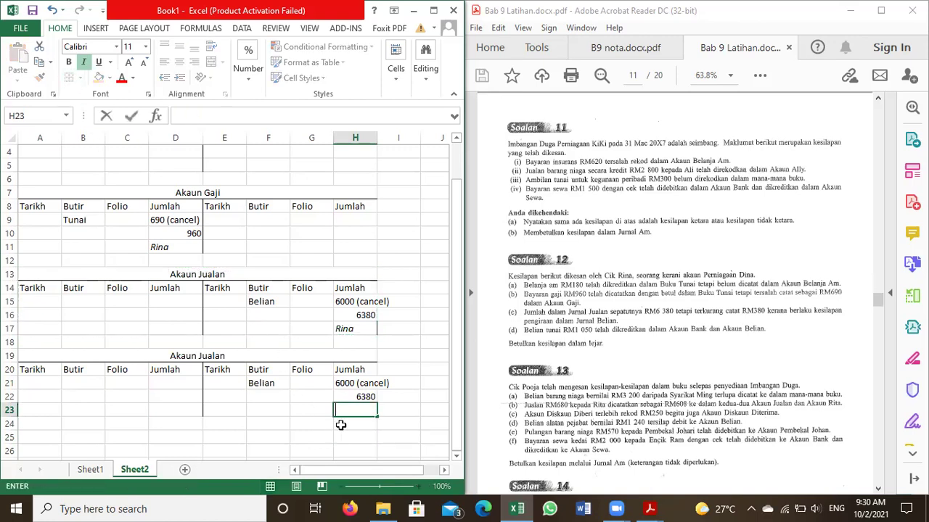
{"action": "left_click_drag", "start_coordinate": [355, 386], "coordinate": [358, 396]}
{"action": "key", "text": "Delete"}
{"action": "left_click", "coordinate": [358, 397]}
{"action": "key", "text": "BackSpace"}
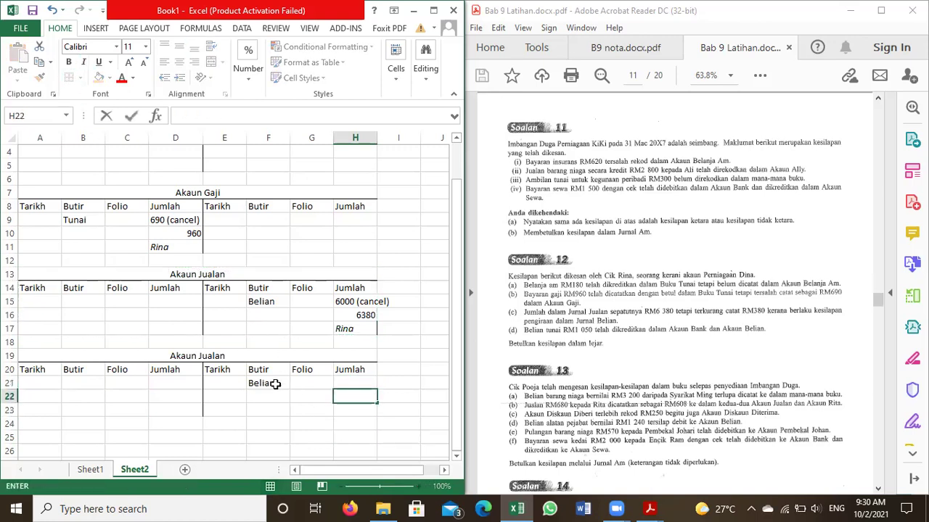
{"action": "left_click", "coordinate": [269, 384]}
{"action": "key", "text": "Delete"}
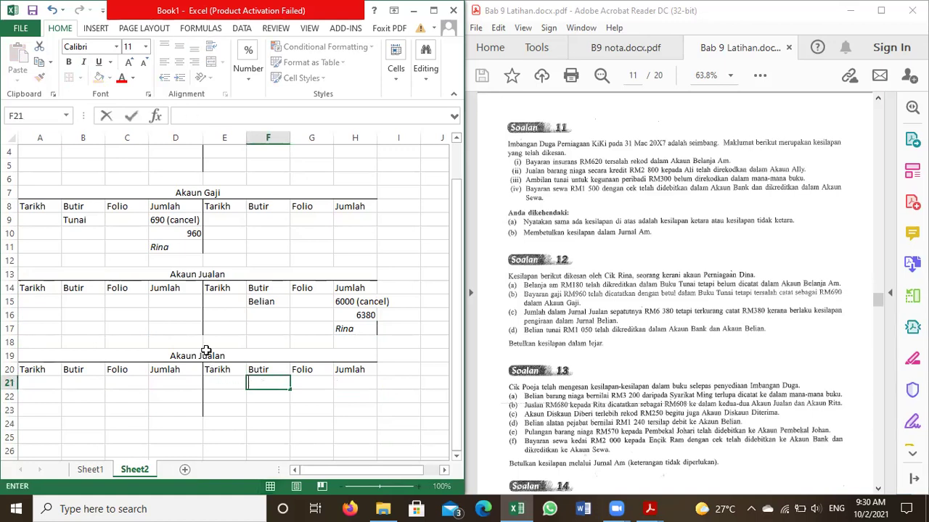
Change the duplicated account's title in row 19 to "Akaun Bank"
{"action": "left_click", "coordinate": [210, 355]}
{"action": "left_click_drag", "start_coordinate": [234, 116], "coordinate": [208, 117]}
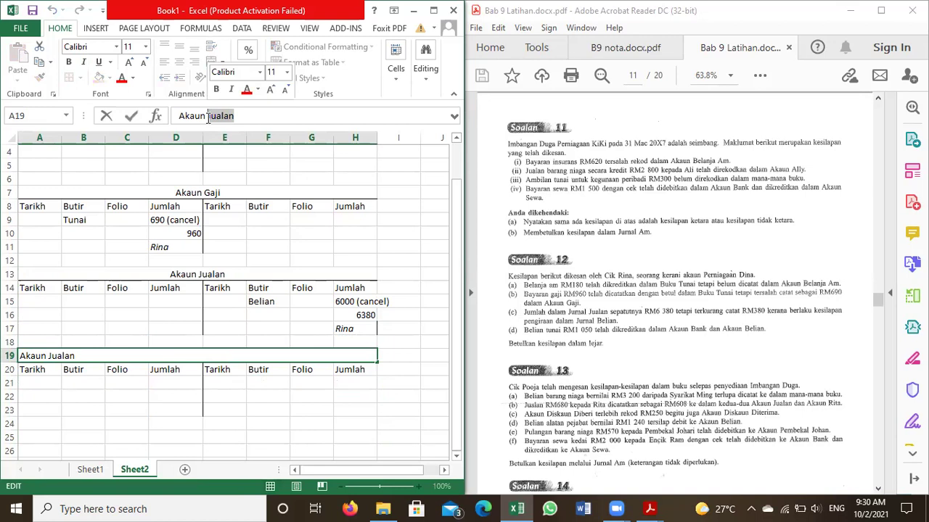
{"action": "type", "text": "Ba"}
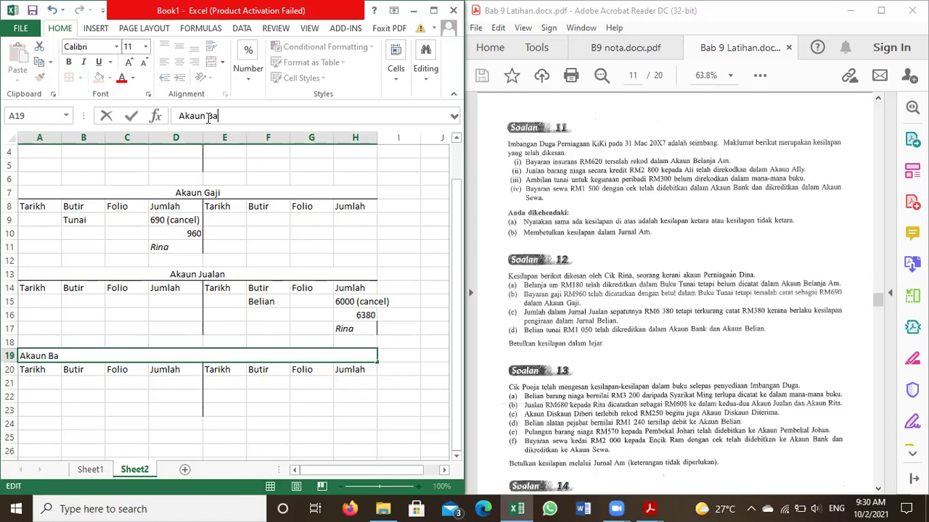
{"action": "type", "text": "nk"}
Record the credit entry "Belian" in cell F21 of Akaun Bank with the amount 1050 in cell H21
{"action": "left_click", "coordinate": [280, 385]}
{"action": "type", "text": "B"}
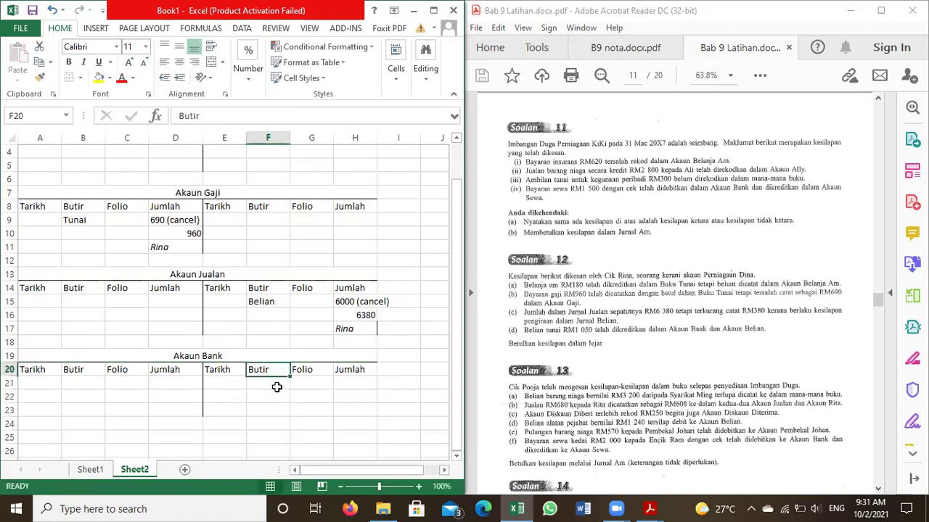
{"action": "type", "text": "elian"}
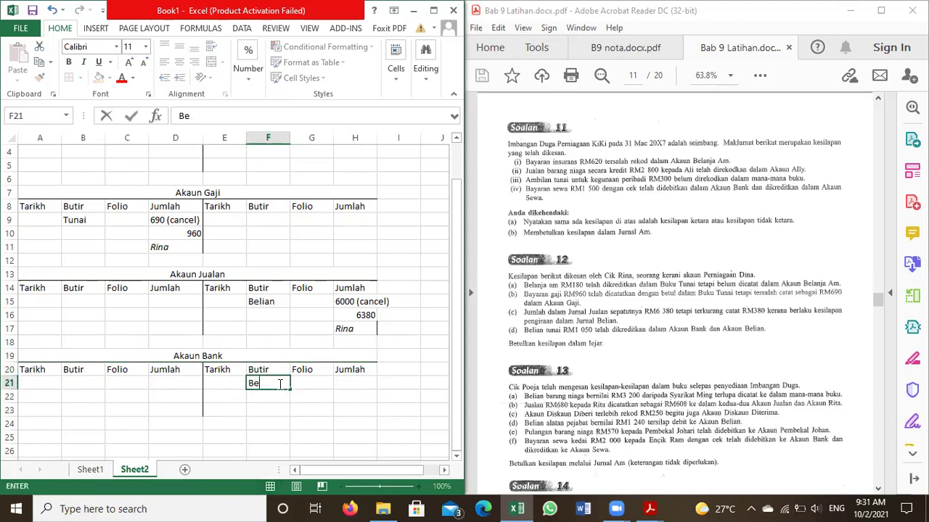
{"action": "left_click", "coordinate": [357, 379]}
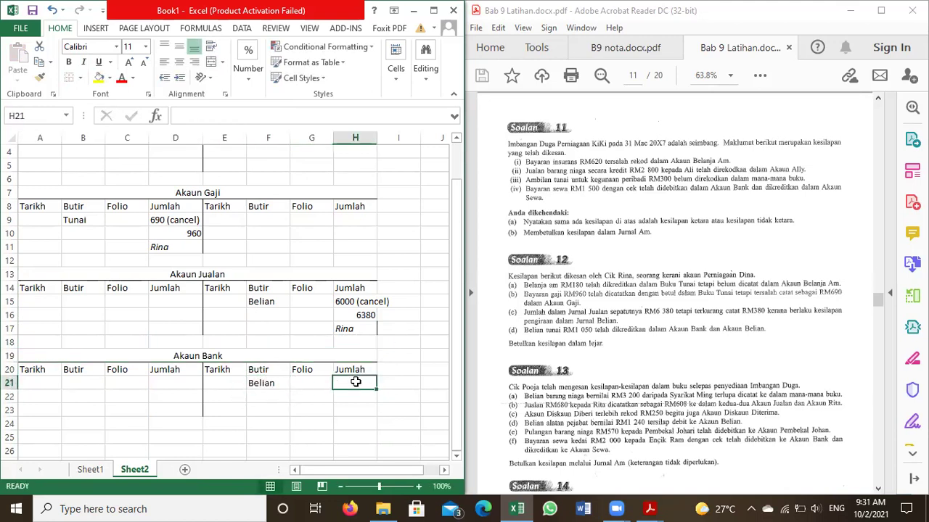
{"action": "type", "text": "1050"}
{"action": "left_click", "coordinate": [313, 406]}
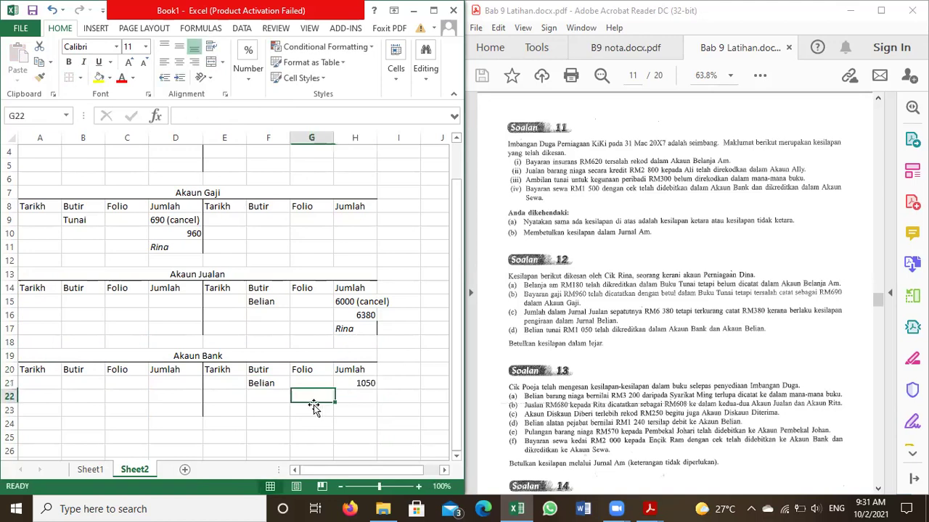
Duplicate the whole Akaun Bank T-account, rows 19 to 23, into the rows starting at cell A25
{"action": "left_click", "coordinate": [108, 368]}
{"action": "left_click", "coordinate": [101, 355]}
{"action": "left_click_drag", "start_coordinate": [48, 354], "coordinate": [210, 414]}
{"action": "key", "text": "ctrl+c"}
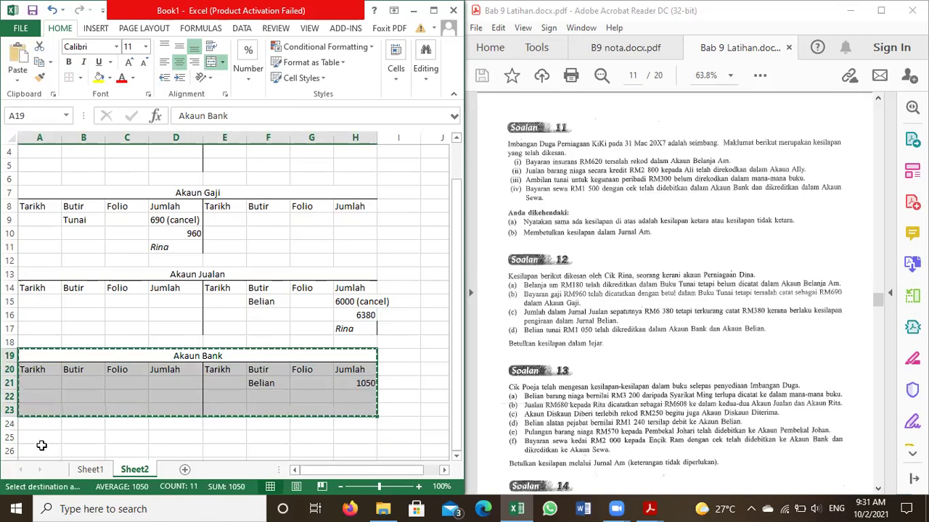
{"action": "left_click", "coordinate": [29, 439]}
{"action": "key", "text": "ctrl+v"}
Change the title of the copied account in row 25 to "Akaun Belian"
{"action": "left_click", "coordinate": [222, 434]}
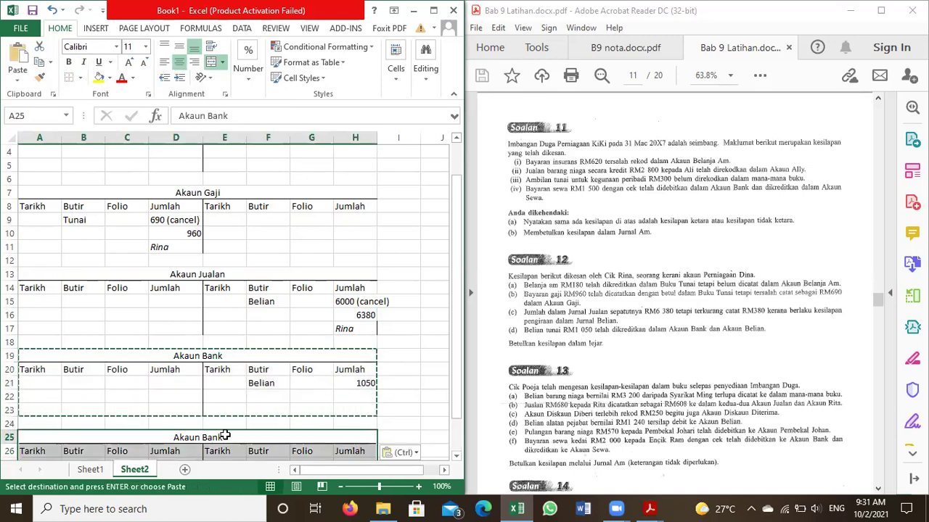
{"action": "left_click", "coordinate": [223, 116]}
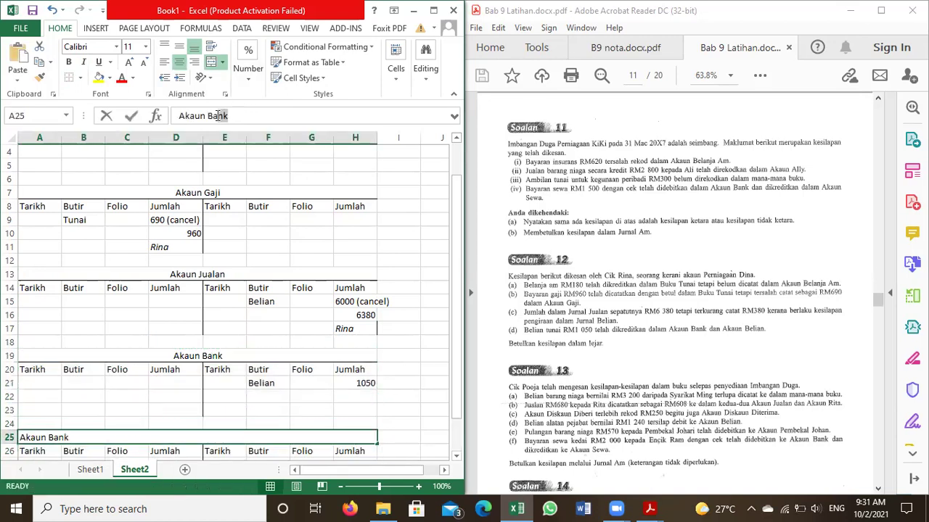
{"action": "left_click", "coordinate": [223, 116]}
{"action": "key", "text": "BackSpace"}
{"action": "key", "text": "BackSpace"}
{"action": "key", "text": "BackSpace"}
{"action": "type", "text": "elian"}
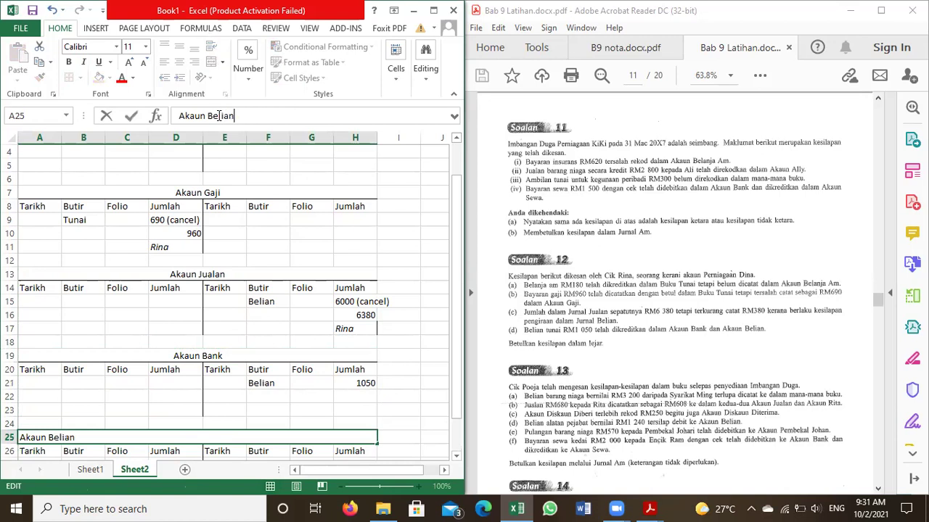
Replace the copied credit detail in cell F27 of Akaun Belian with "Bank"
{"action": "scroll", "coordinate": [297, 239], "scroll_direction": "down", "scroll_amount": 2}
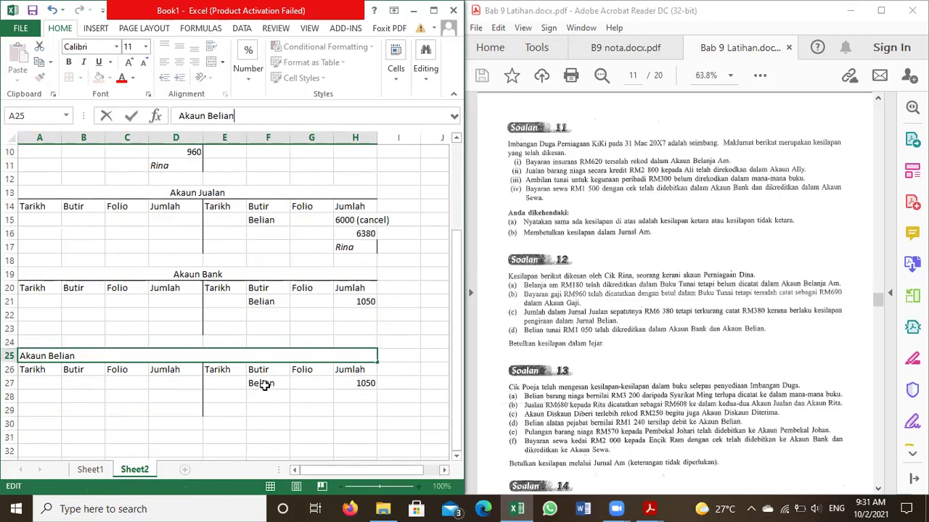
{"action": "left_click", "coordinate": [266, 385]}
{"action": "type", "text": "Butir"}
{"action": "key", "text": "BackSpace"}
{"action": "key", "text": "BackSpace"}
{"action": "key", "text": "BackSpace"}
{"action": "key", "text": "BackSpace"}
{"action": "key", "text": "BackSpace"}
{"action": "type", "text": "Bank"}
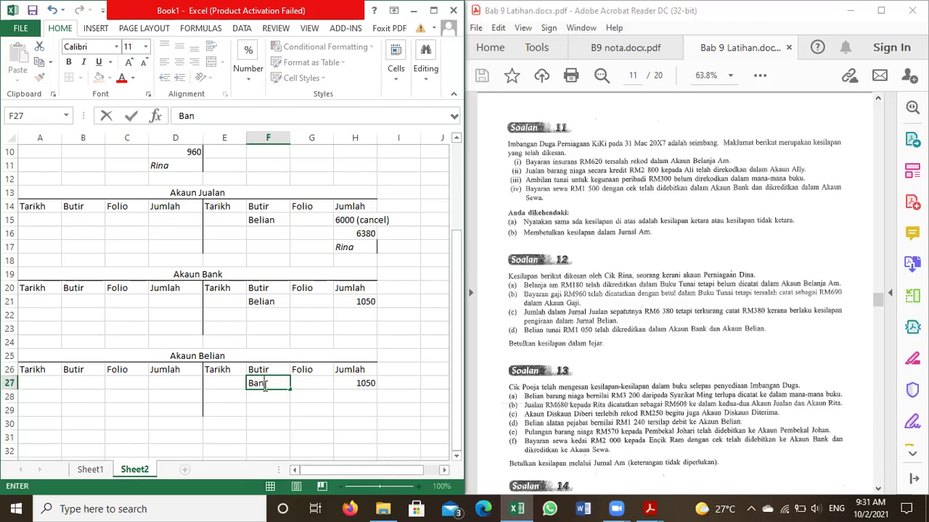
{"action": "left_click", "coordinate": [286, 387]}
{"action": "left_click", "coordinate": [312, 450]}
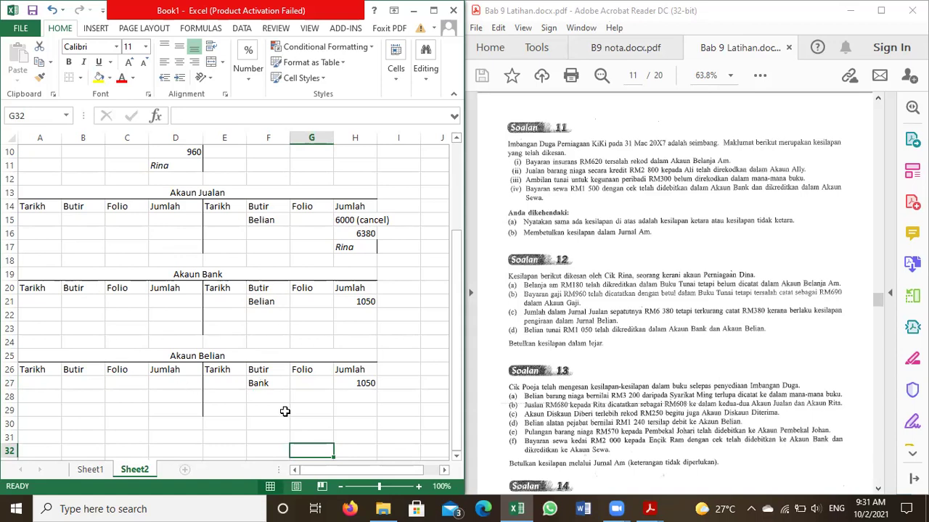
Append "(cancel)" to the Bank credit entry in cell F27 of Akaun Belian
{"action": "left_click", "coordinate": [257, 386]}
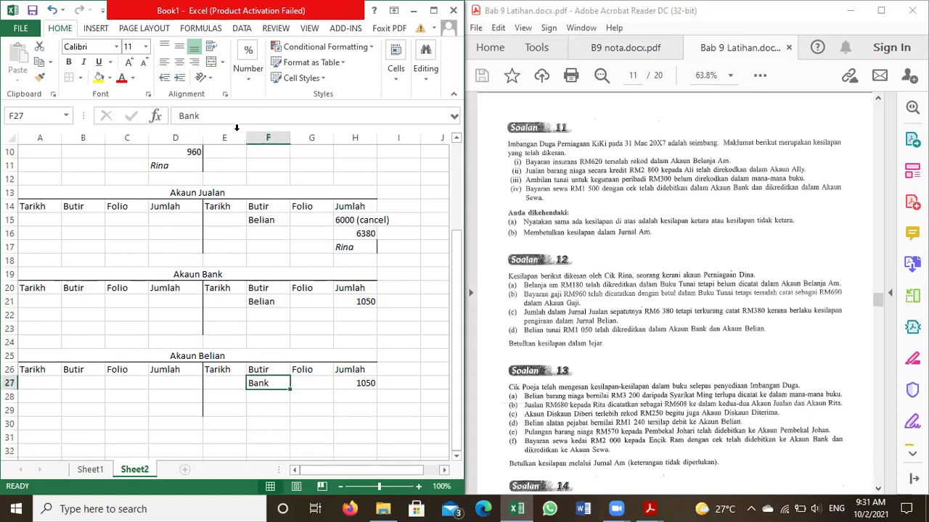
{"action": "left_click", "coordinate": [349, 385]}
{"action": "left_click", "coordinate": [261, 383]}
{"action": "left_click", "coordinate": [207, 115]}
{"action": "type", "text": "(ca"}
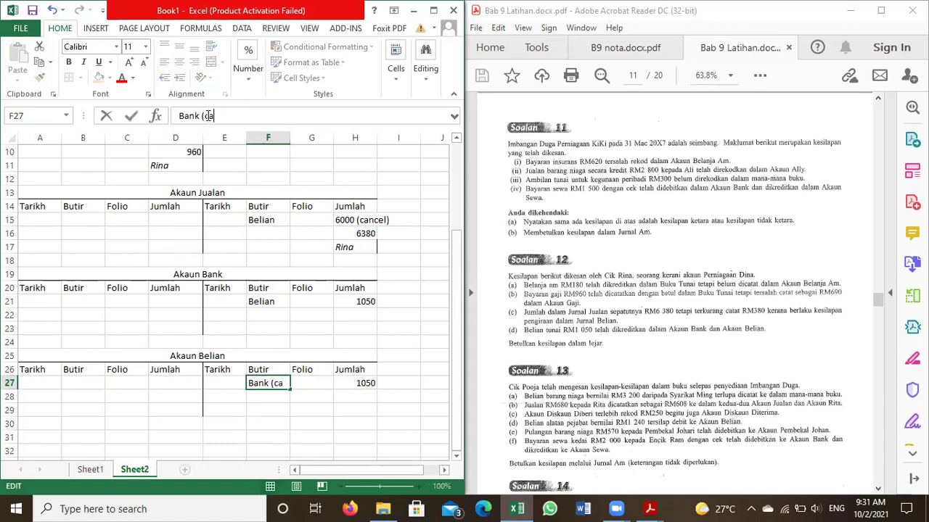
{"action": "type", "text": "ncel)"}
Append "(cancel)" to the 1050 credit amount in cell H27 of Akaun Belian
{"action": "left_click", "coordinate": [341, 382]}
{"action": "left_click", "coordinate": [216, 113]}
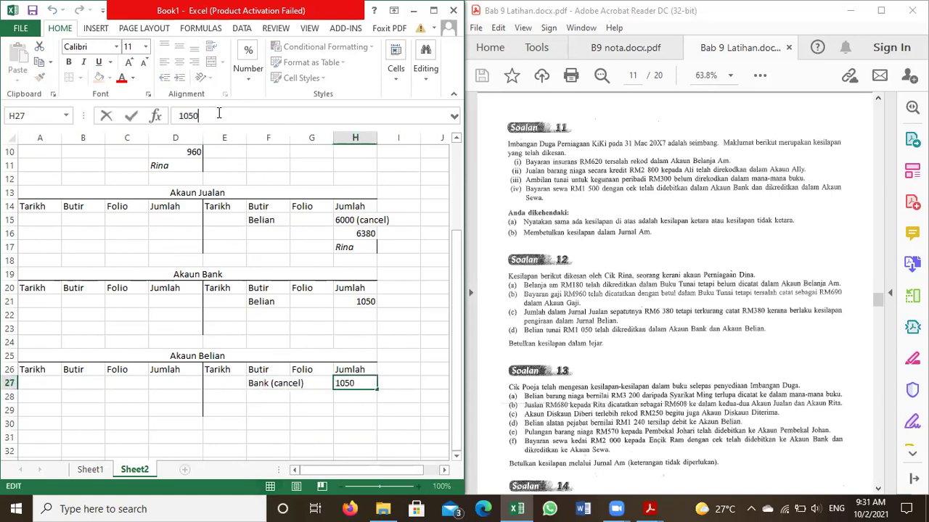
{"action": "type", "text": "(cam"}
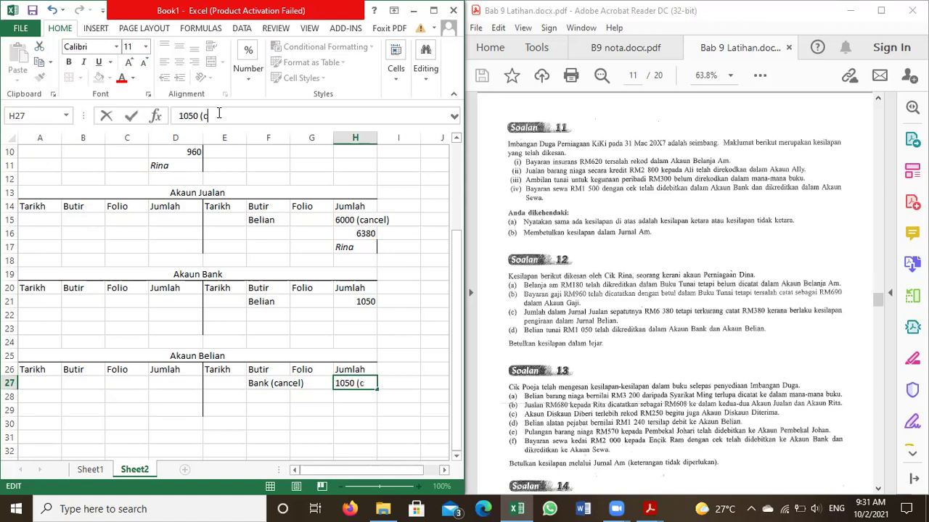
{"action": "key", "text": "BackSpace"}
{"action": "type", "text": "ncel)"}
{"action": "key", "text": "ctrl+Return"}
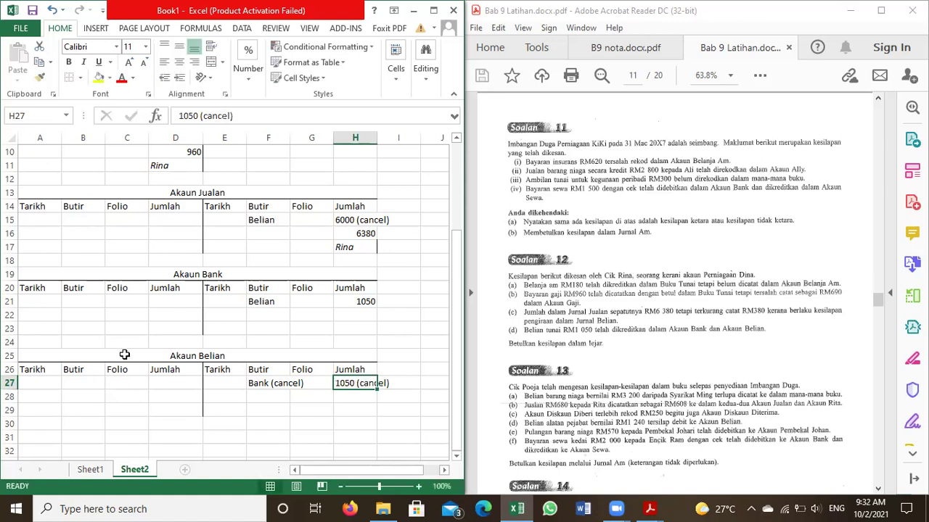
Record the debit entry "Bank" in cell B27 of Akaun Belian with the amount 1050 in cell D27
{"action": "left_click", "coordinate": [84, 382]}
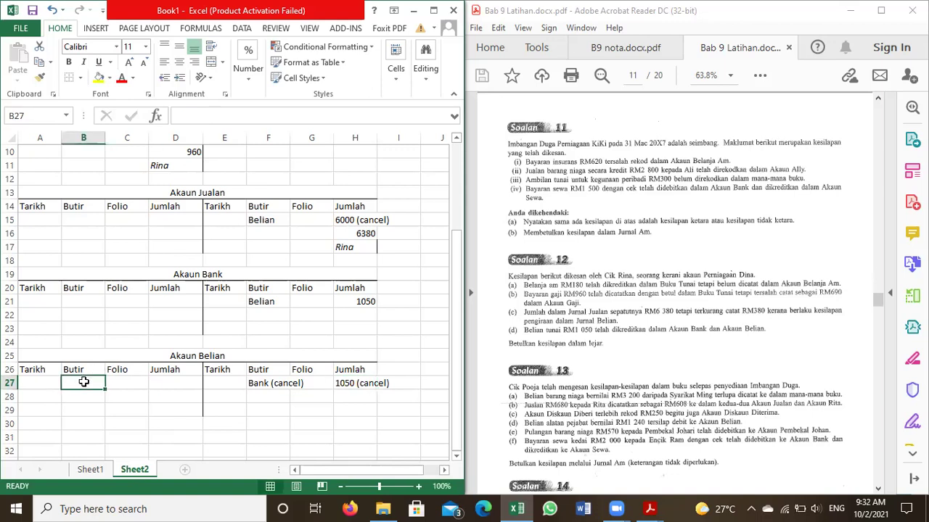
{"action": "type", "text": "Bank"}
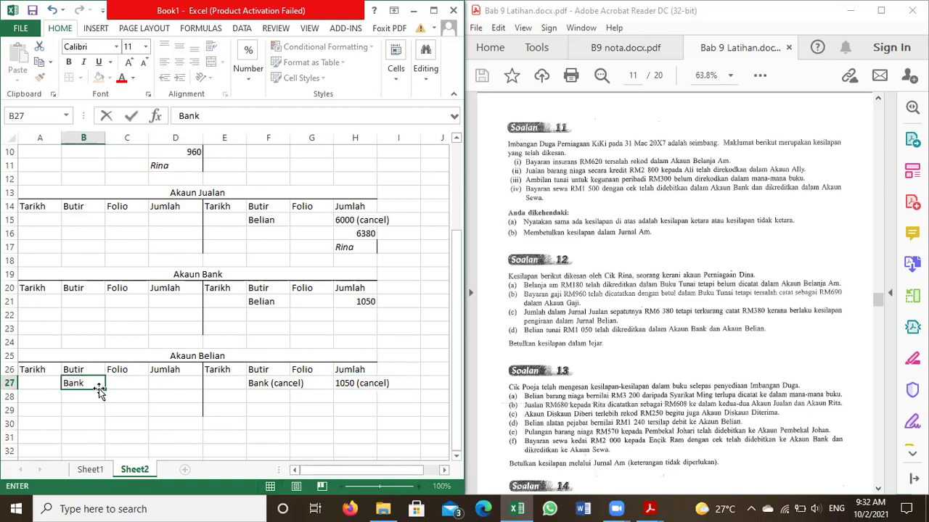
{"action": "left_click", "coordinate": [191, 379]}
{"action": "type", "text": "1050"}
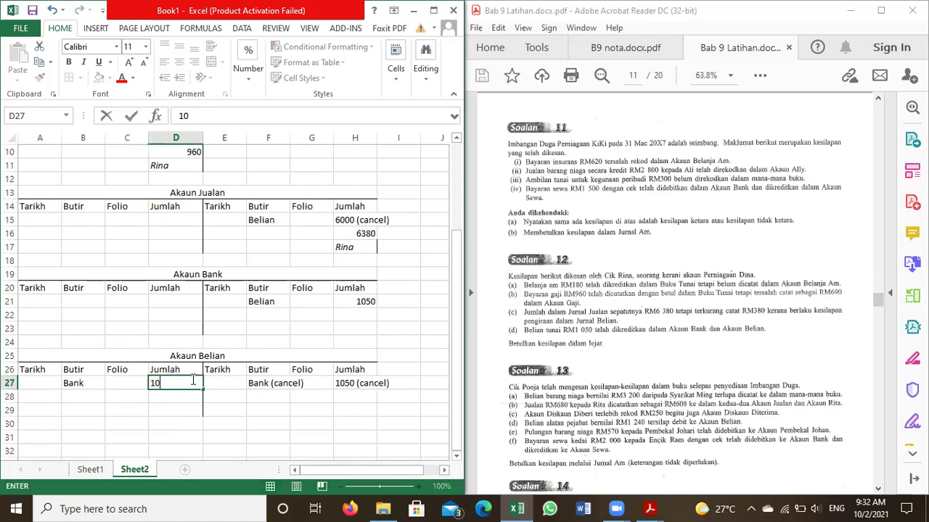
{"action": "left_click", "coordinate": [316, 414]}
Clear the cancelled credit entry from cells F27 and H27 of Akaun Belian
{"action": "left_click", "coordinate": [343, 395]}
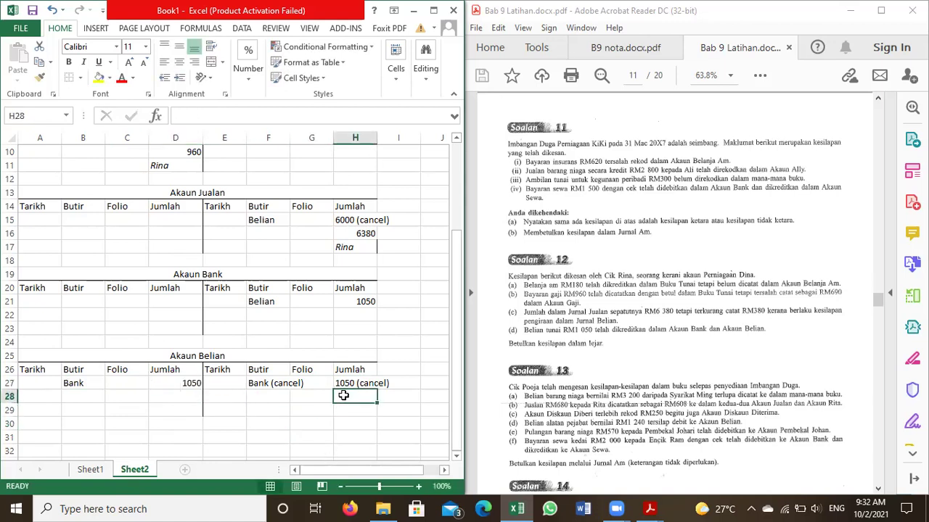
{"action": "left_click", "coordinate": [267, 387]}
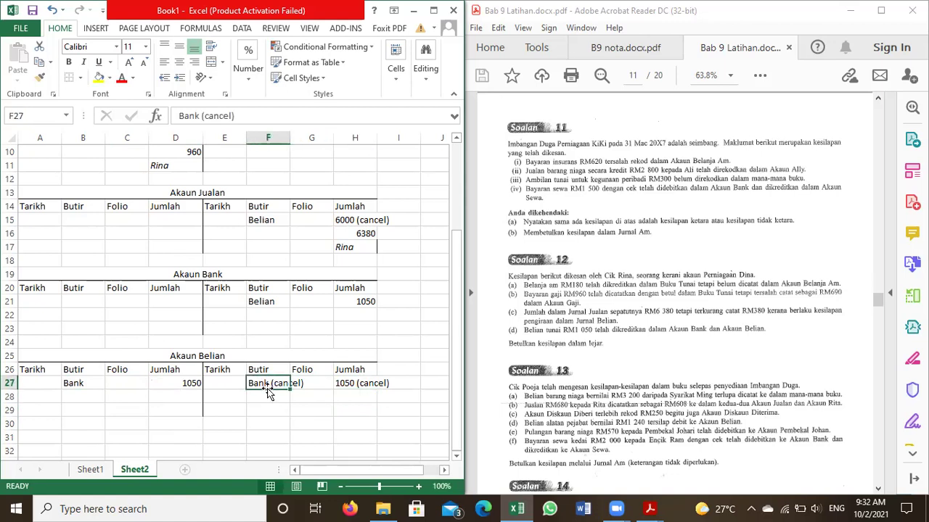
{"action": "key", "text": "Delete"}
{"action": "left_click", "coordinate": [347, 386]}
{"action": "key", "text": "BackSpace"}
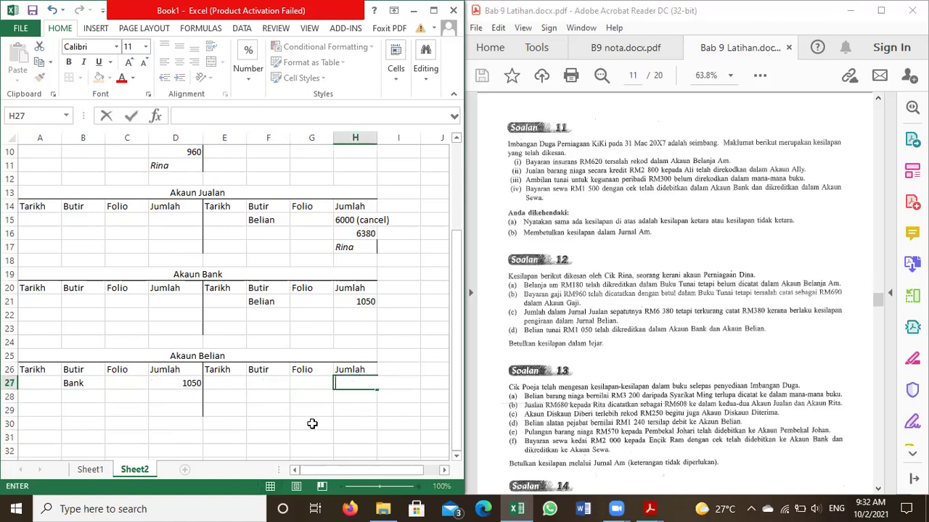
{"action": "left_click", "coordinate": [232, 392]}
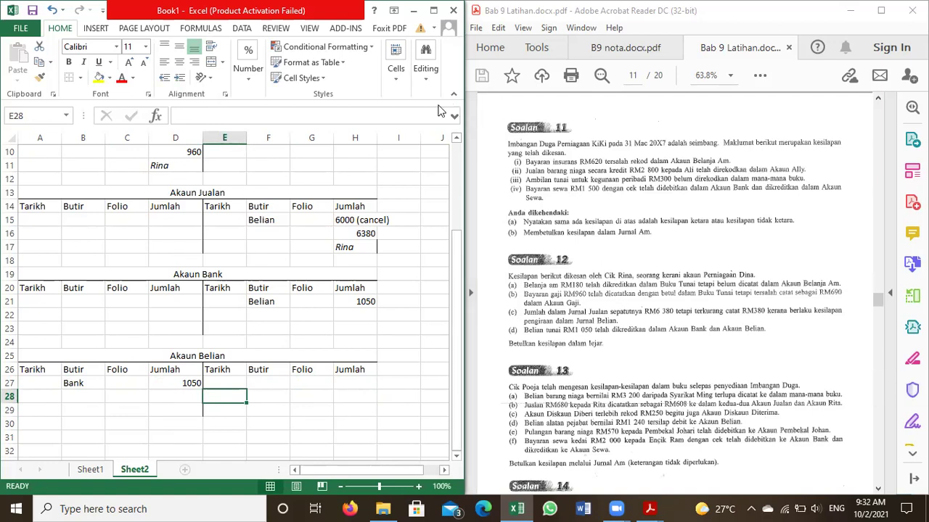
Read through the exercise PDF from Soalan 13 and Soalan 14 to the Syarikat Izzy trial balance in Soalan 15
{"action": "scroll", "coordinate": [584, 205], "scroll_direction": "down", "scroll_amount": 2}
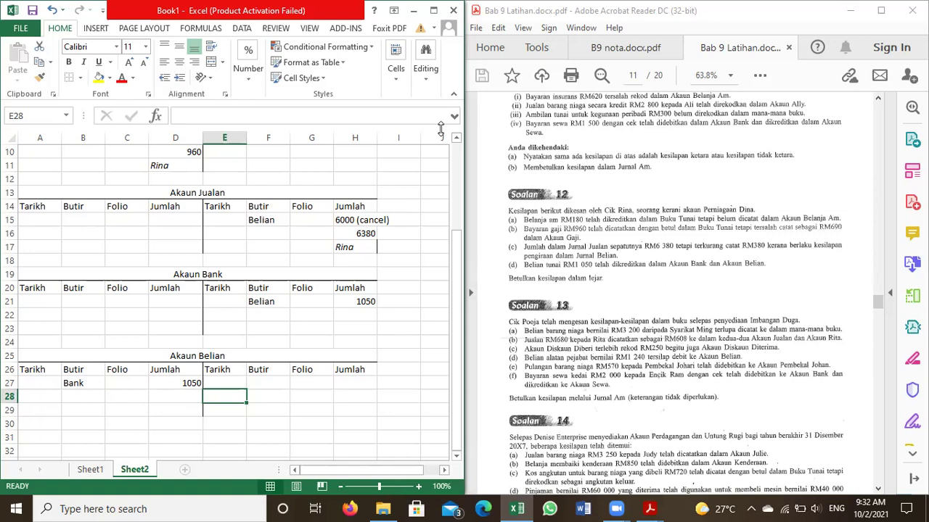
{"action": "scroll", "coordinate": [586, 294], "scroll_direction": "down", "scroll_amount": 1}
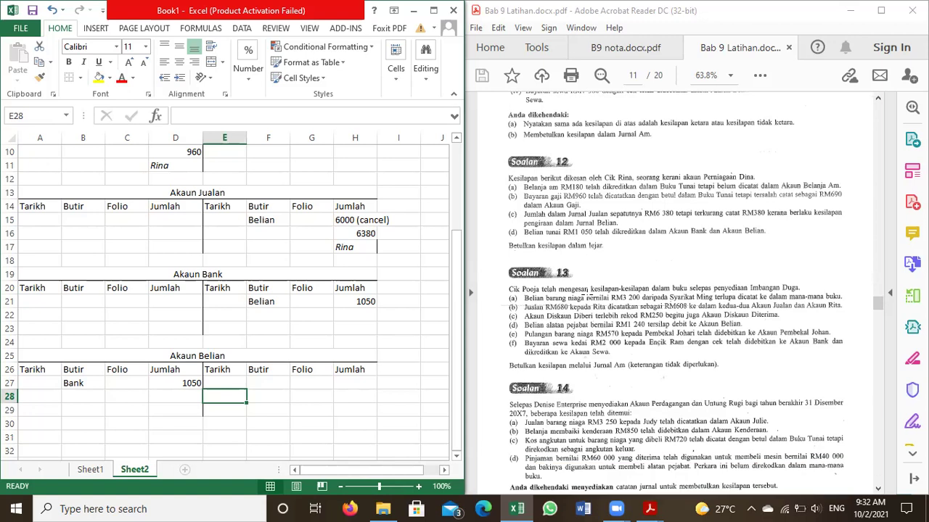
{"action": "scroll", "coordinate": [587, 289], "scroll_direction": "down", "scroll_amount": 1}
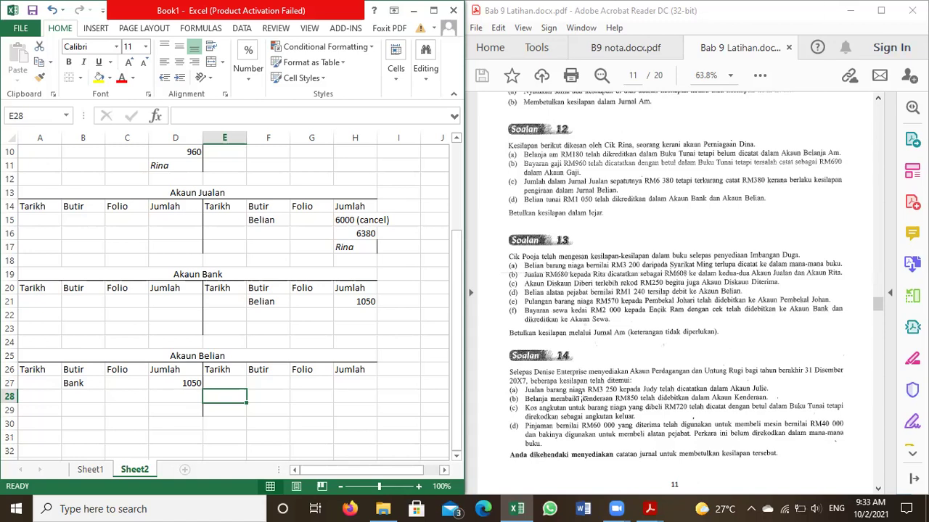
{"action": "scroll", "coordinate": [585, 396], "scroll_direction": "down", "scroll_amount": 4}
{"action": "scroll", "coordinate": [585, 396], "scroll_direction": "down", "scroll_amount": 10}
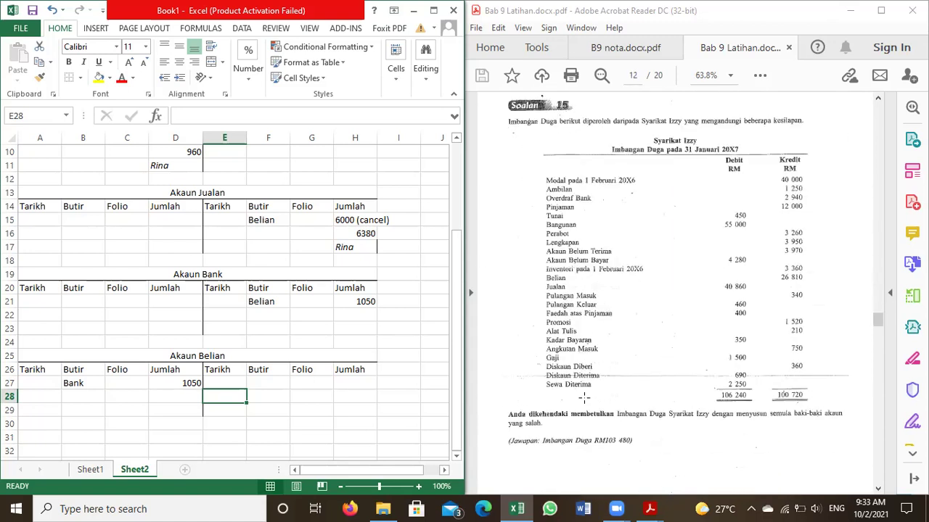
{"action": "scroll", "coordinate": [584, 398], "scroll_direction": "up", "scroll_amount": 10}
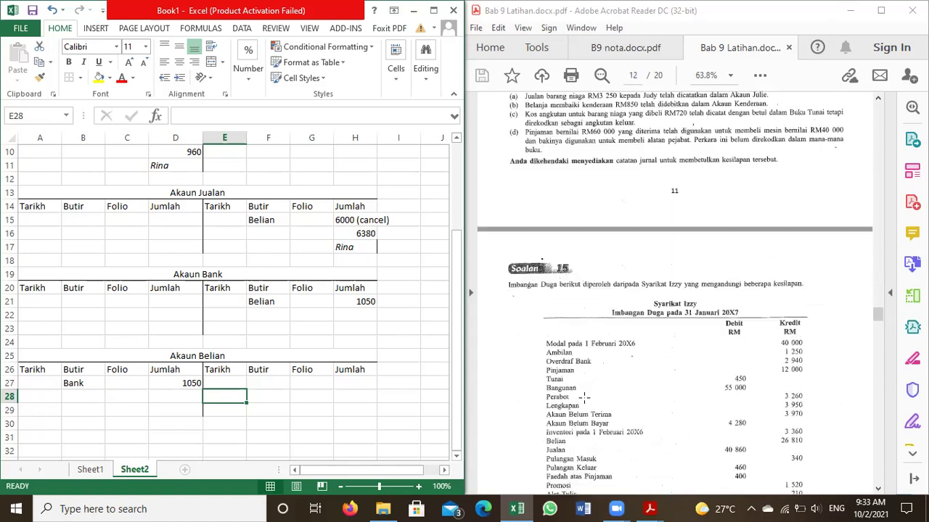
{"action": "scroll", "coordinate": [585, 397], "scroll_direction": "up", "scroll_amount": 1}
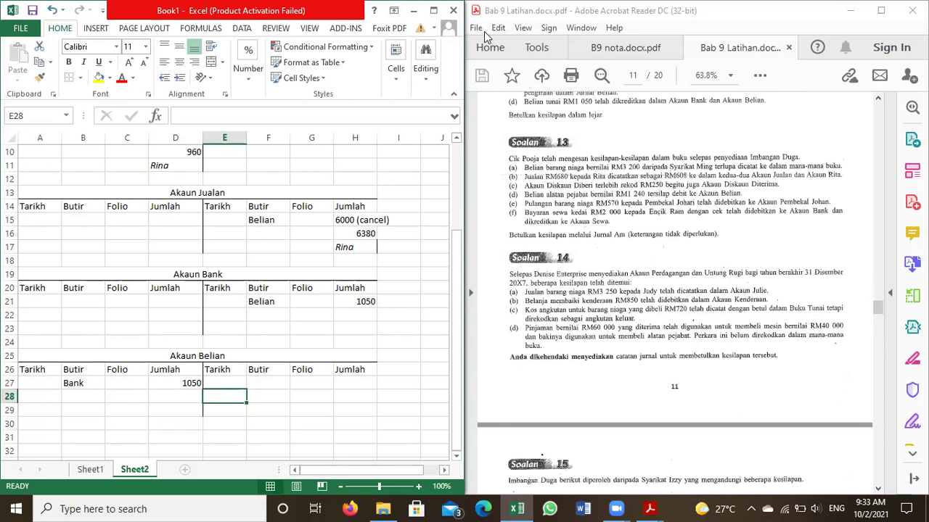
Maximize the Bab 9 Latihan PDF window and review the error lists of Soalan 13 and Soalan 14 in it
{"action": "left_click", "coordinate": [881, 10]}
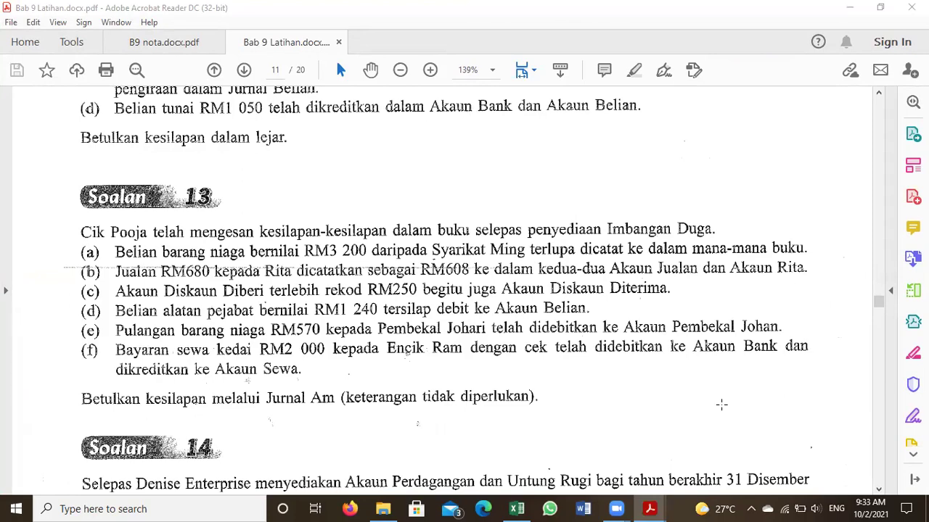
{"action": "key", "text": "alt+Tab"}
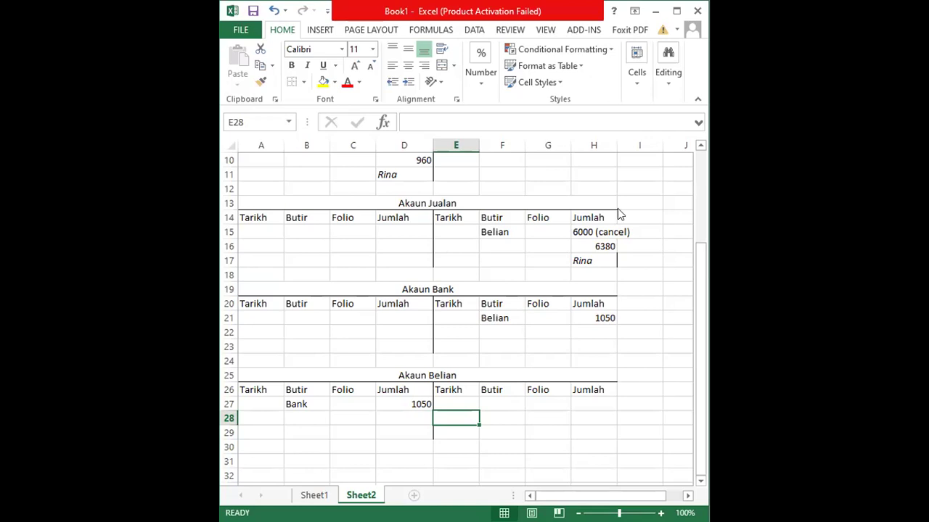
{"action": "key", "text": "alt+Tab"}
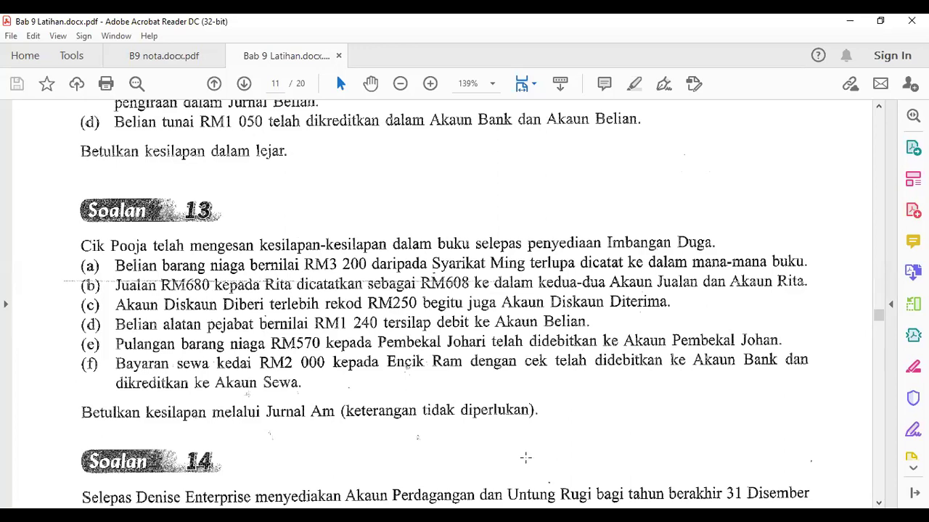
{"action": "key", "text": "alt+Tab"}
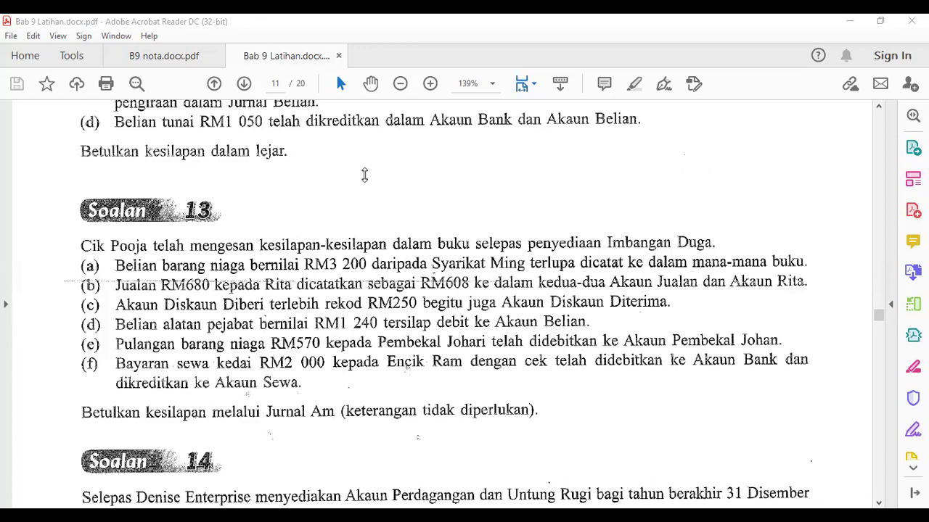
{"action": "scroll", "coordinate": [364, 174], "scroll_direction": "down", "scroll_amount": 6}
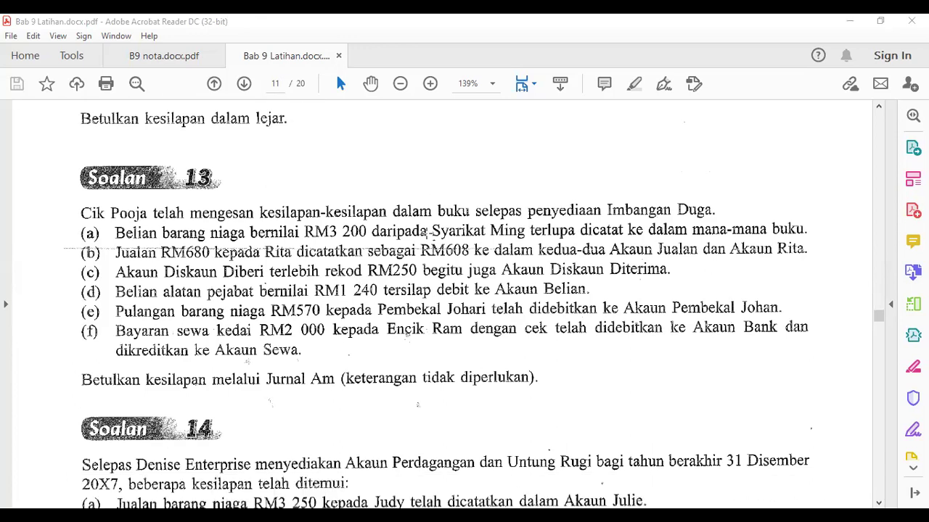
{"action": "scroll", "coordinate": [426, 232], "scroll_direction": "up", "scroll_amount": 3}
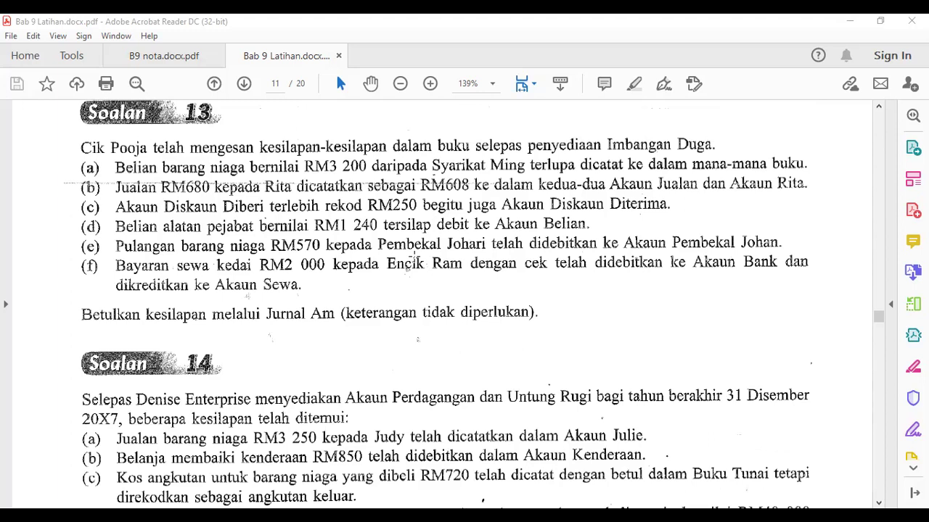
{"action": "scroll", "coordinate": [263, 459], "scroll_direction": "up", "scroll_amount": 6}
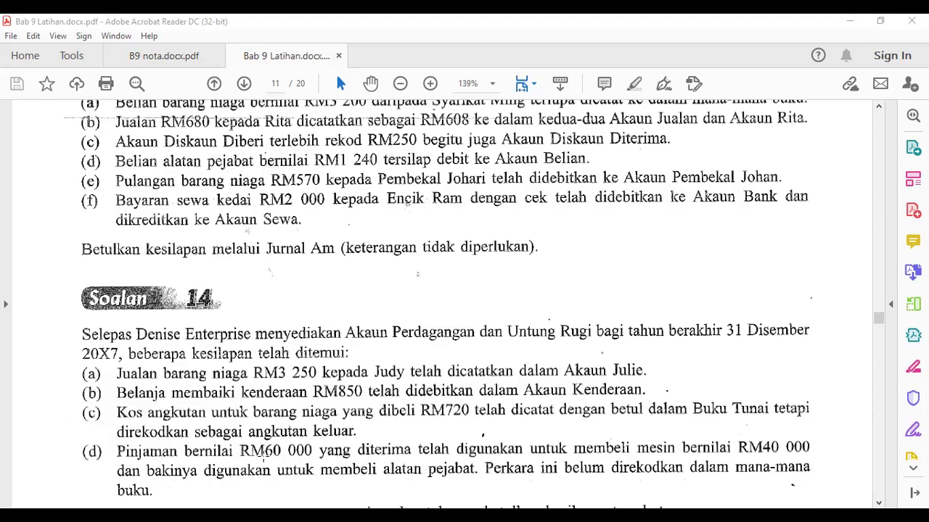
{"action": "scroll", "coordinate": [263, 455], "scroll_direction": "down", "scroll_amount": 1}
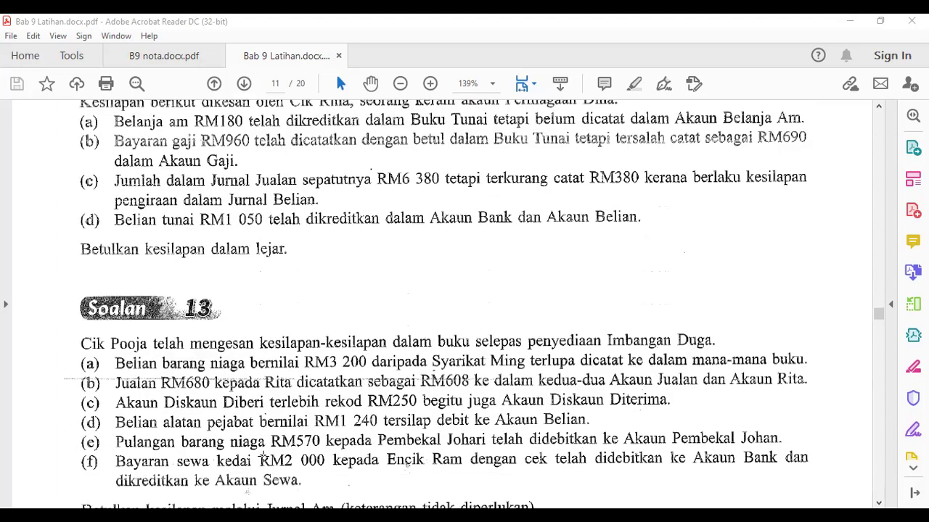